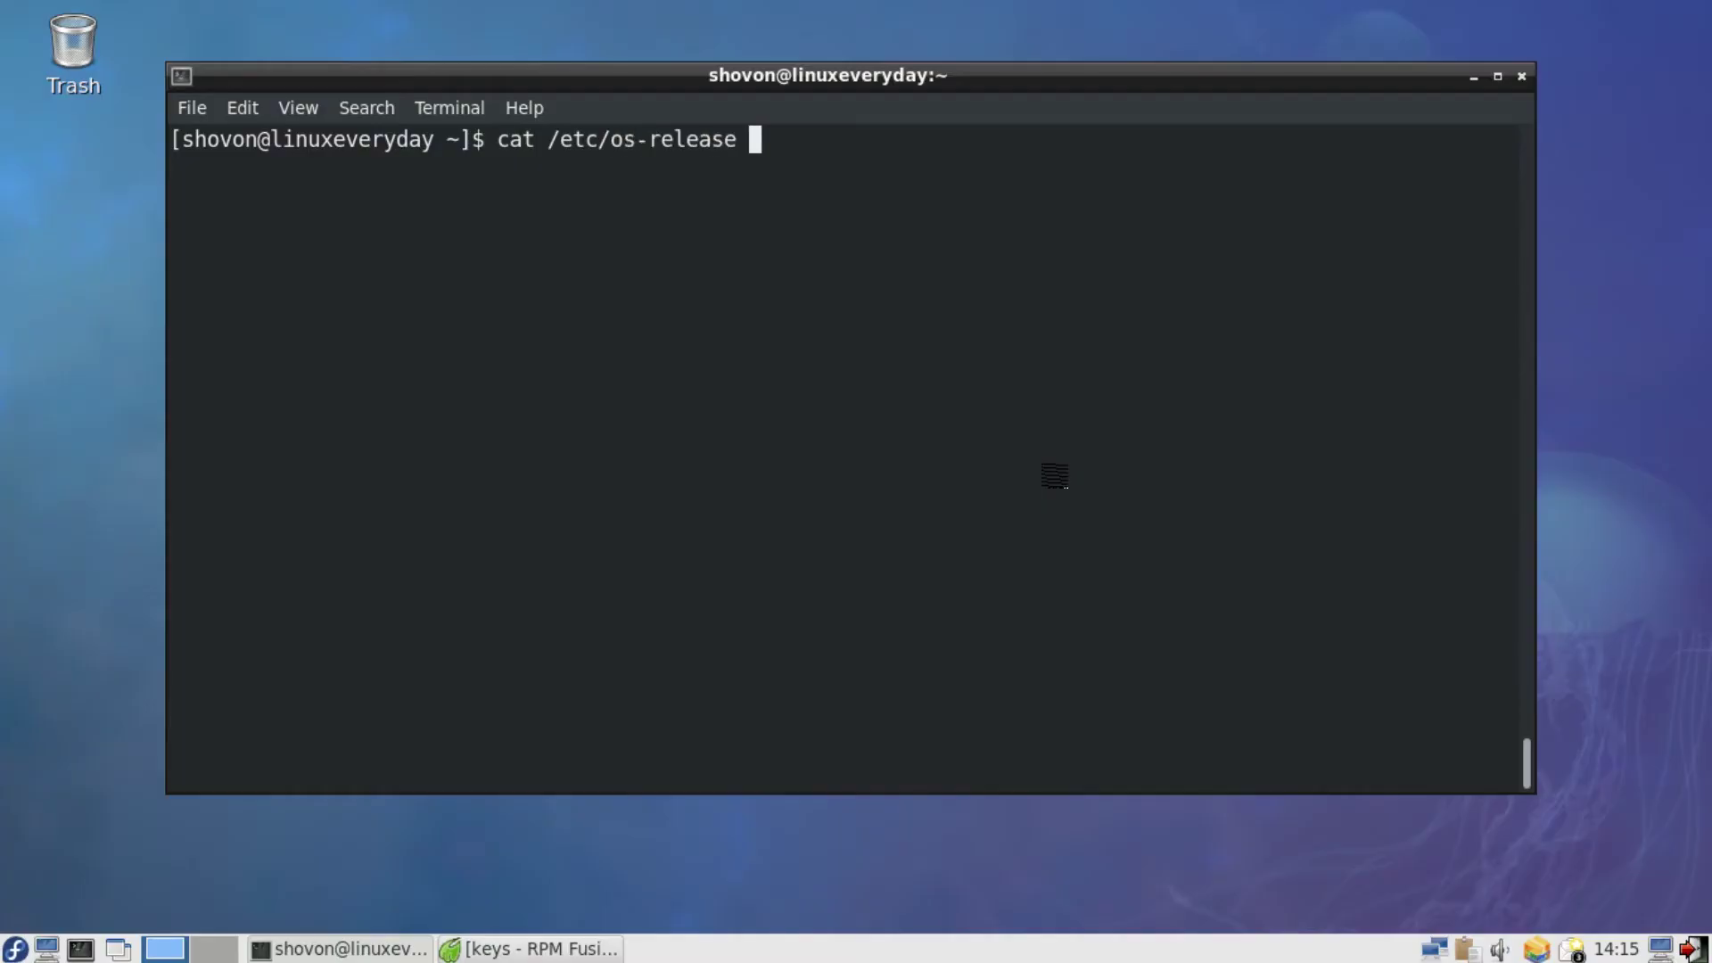
Run cat /etc/os-release and highlight the VERSION value, 27 (Twenty Seven)
key(Return)
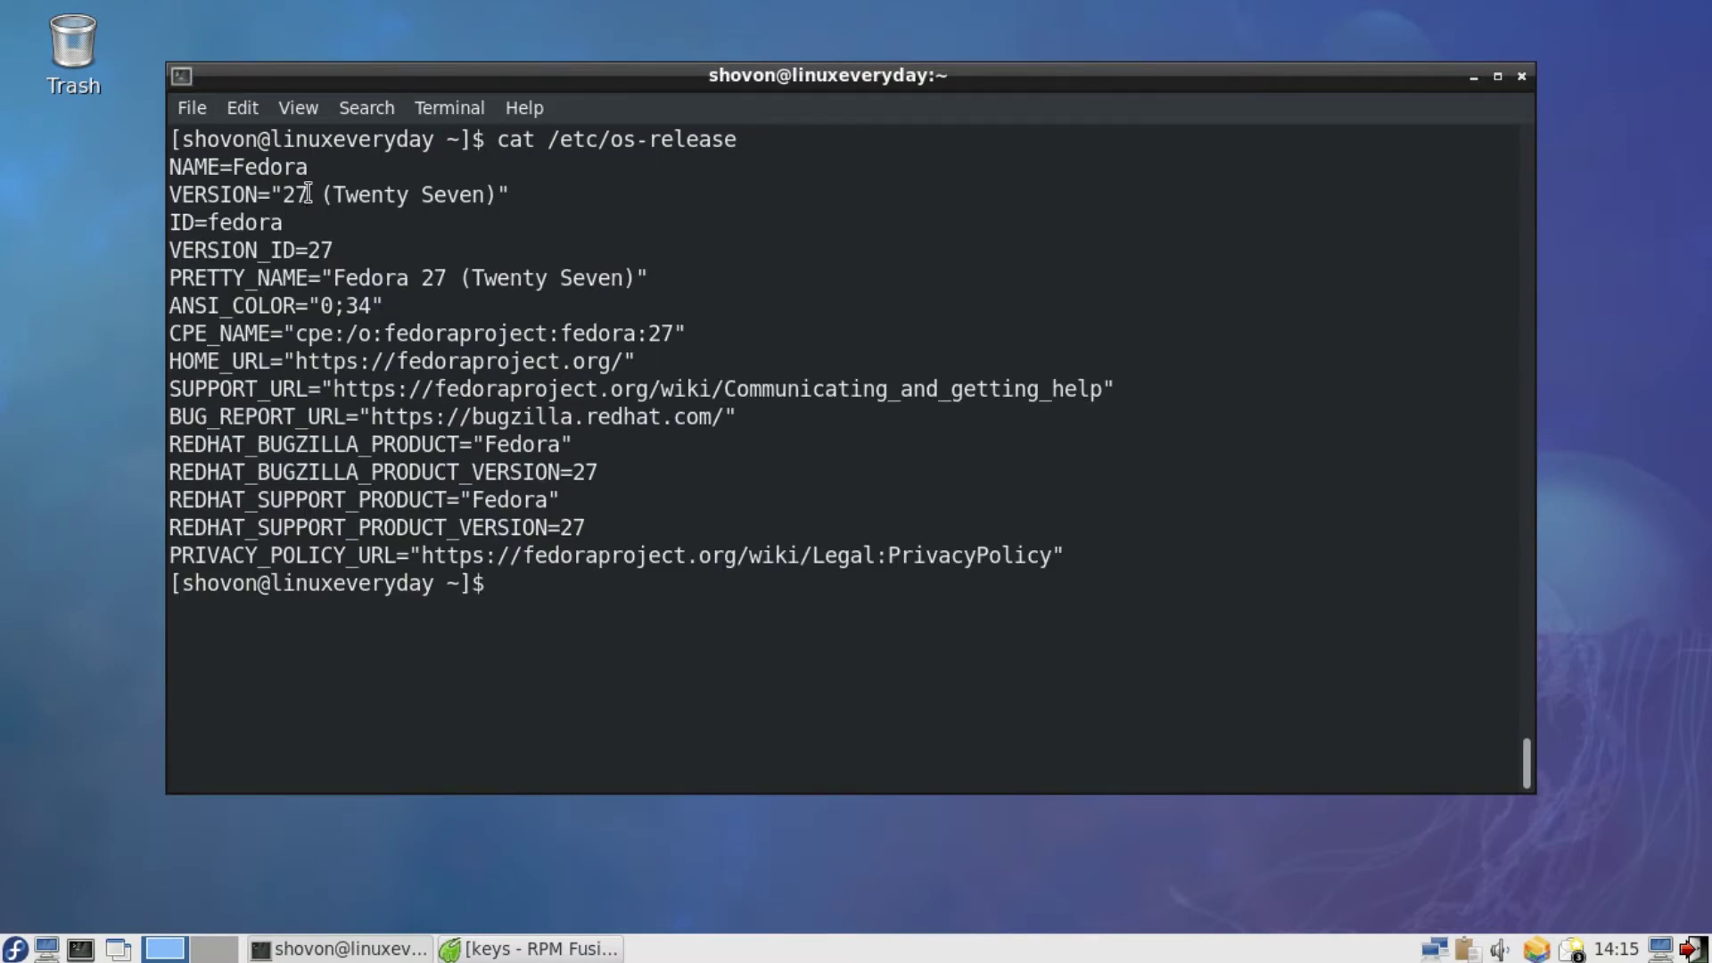
drag(283, 194, 498, 195)
click(540, 268)
Open the free and nonfree Fedora 27 key download pages in new tabs
click(465, 947)
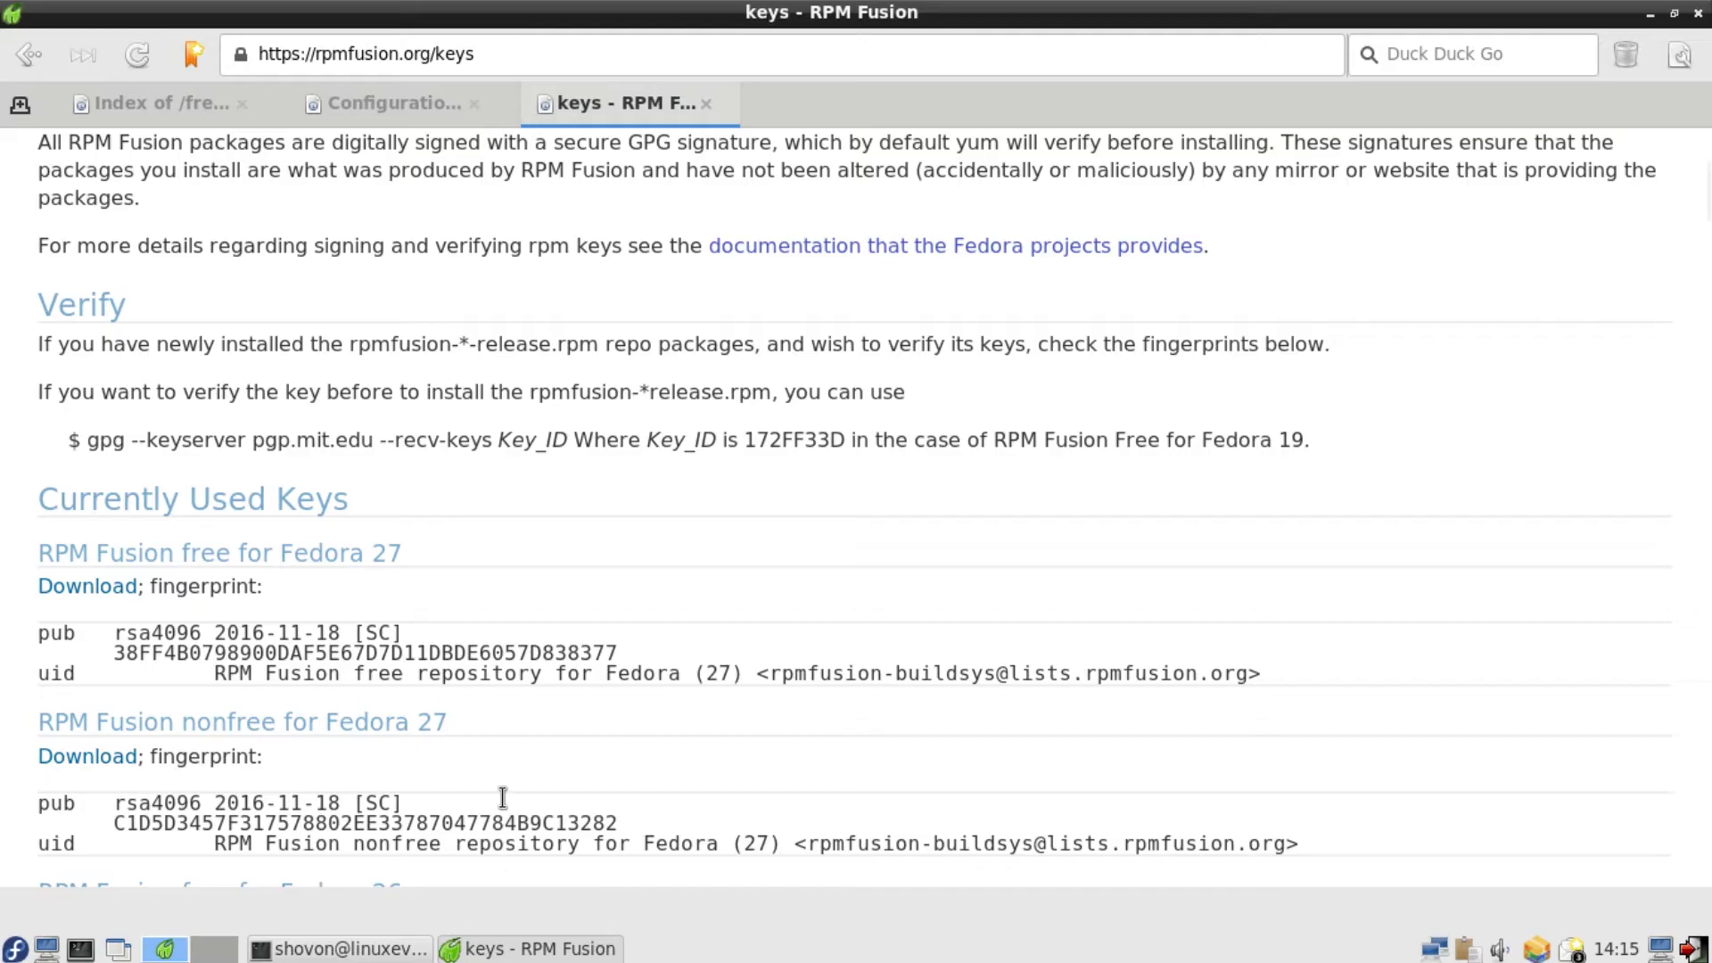
click(561, 54)
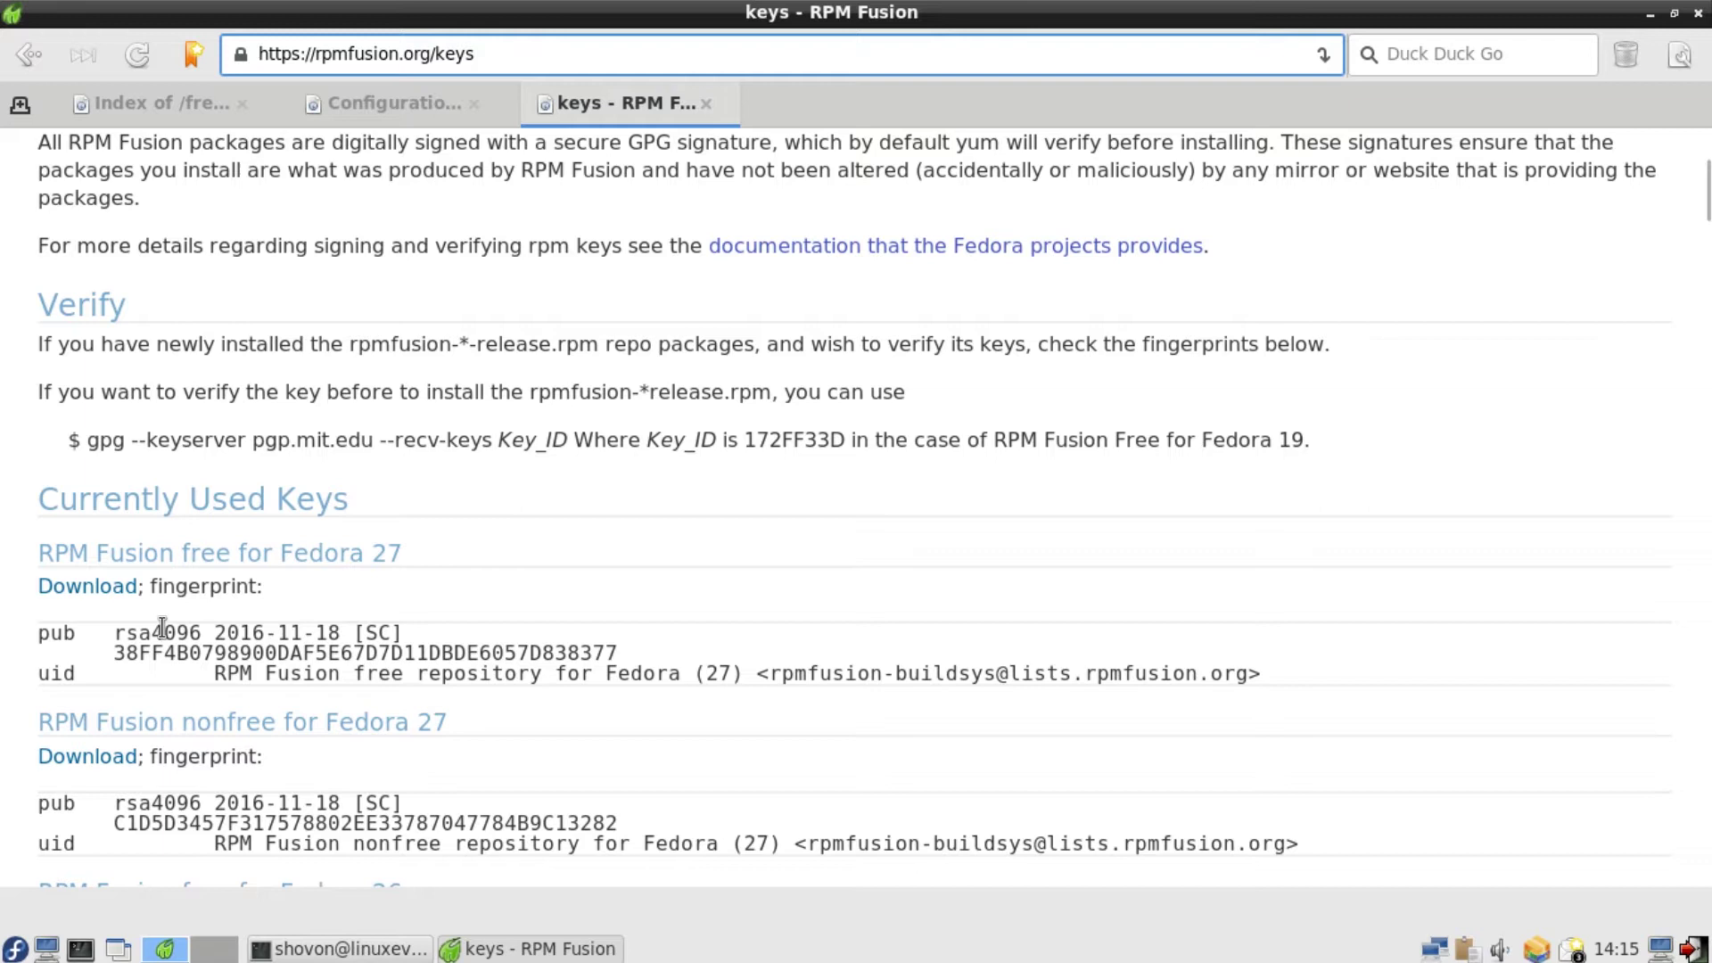
right_click(88, 596)
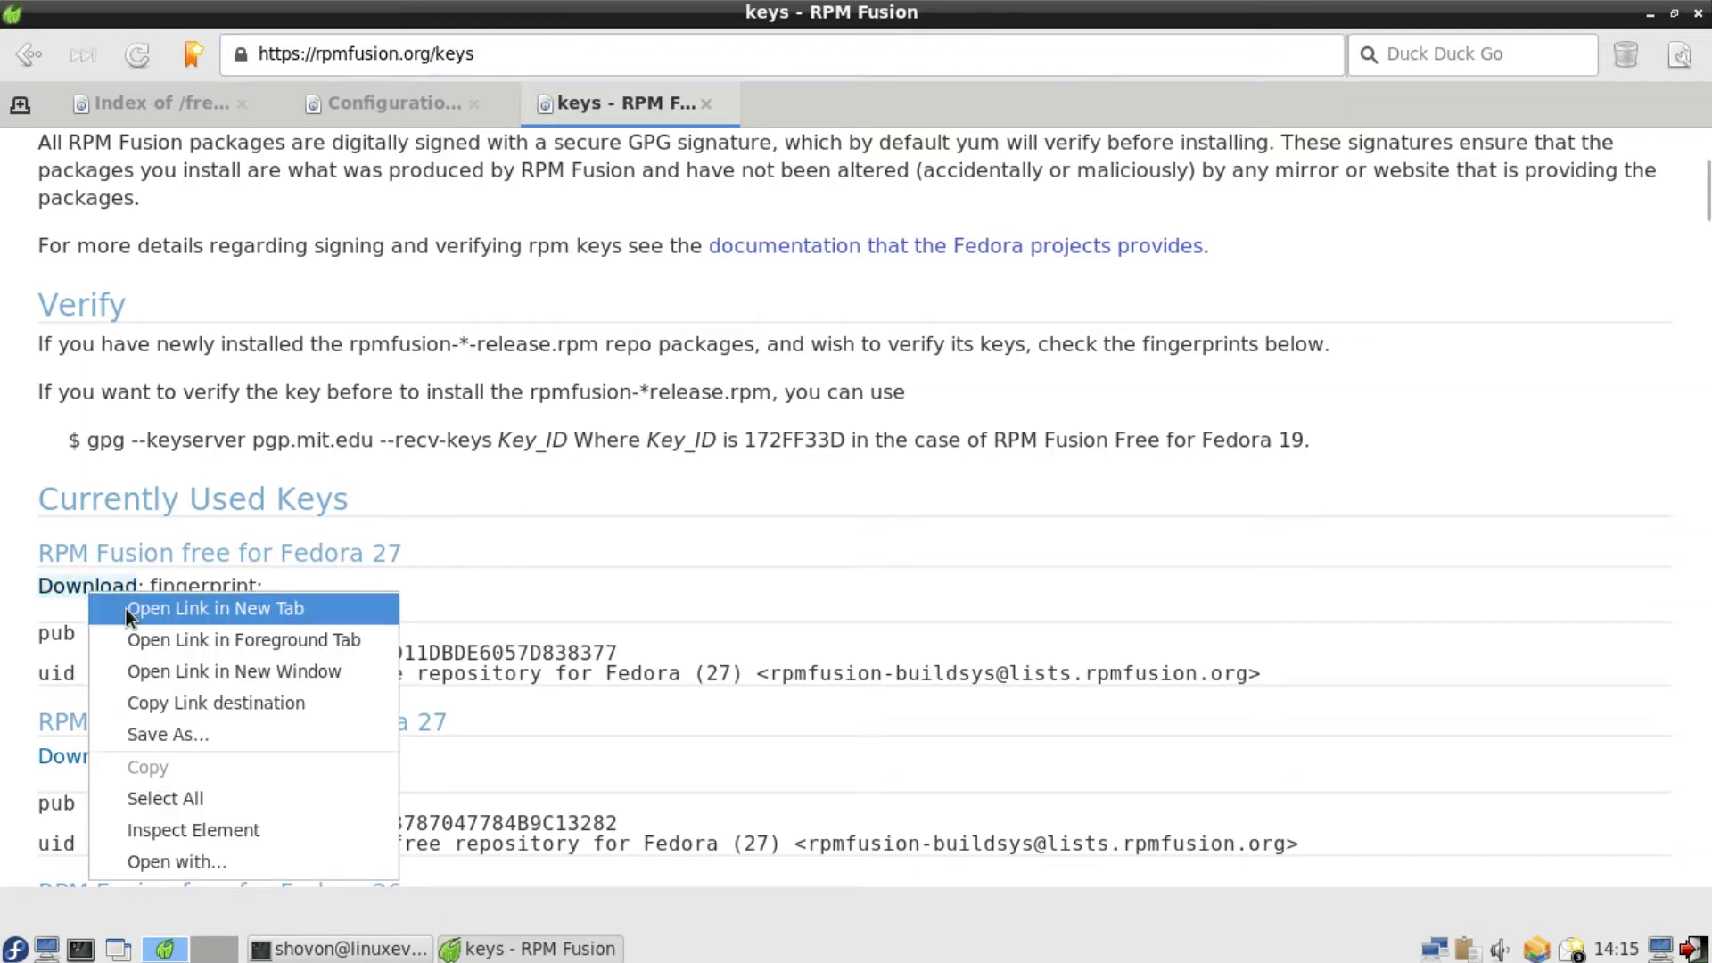
click(126, 608)
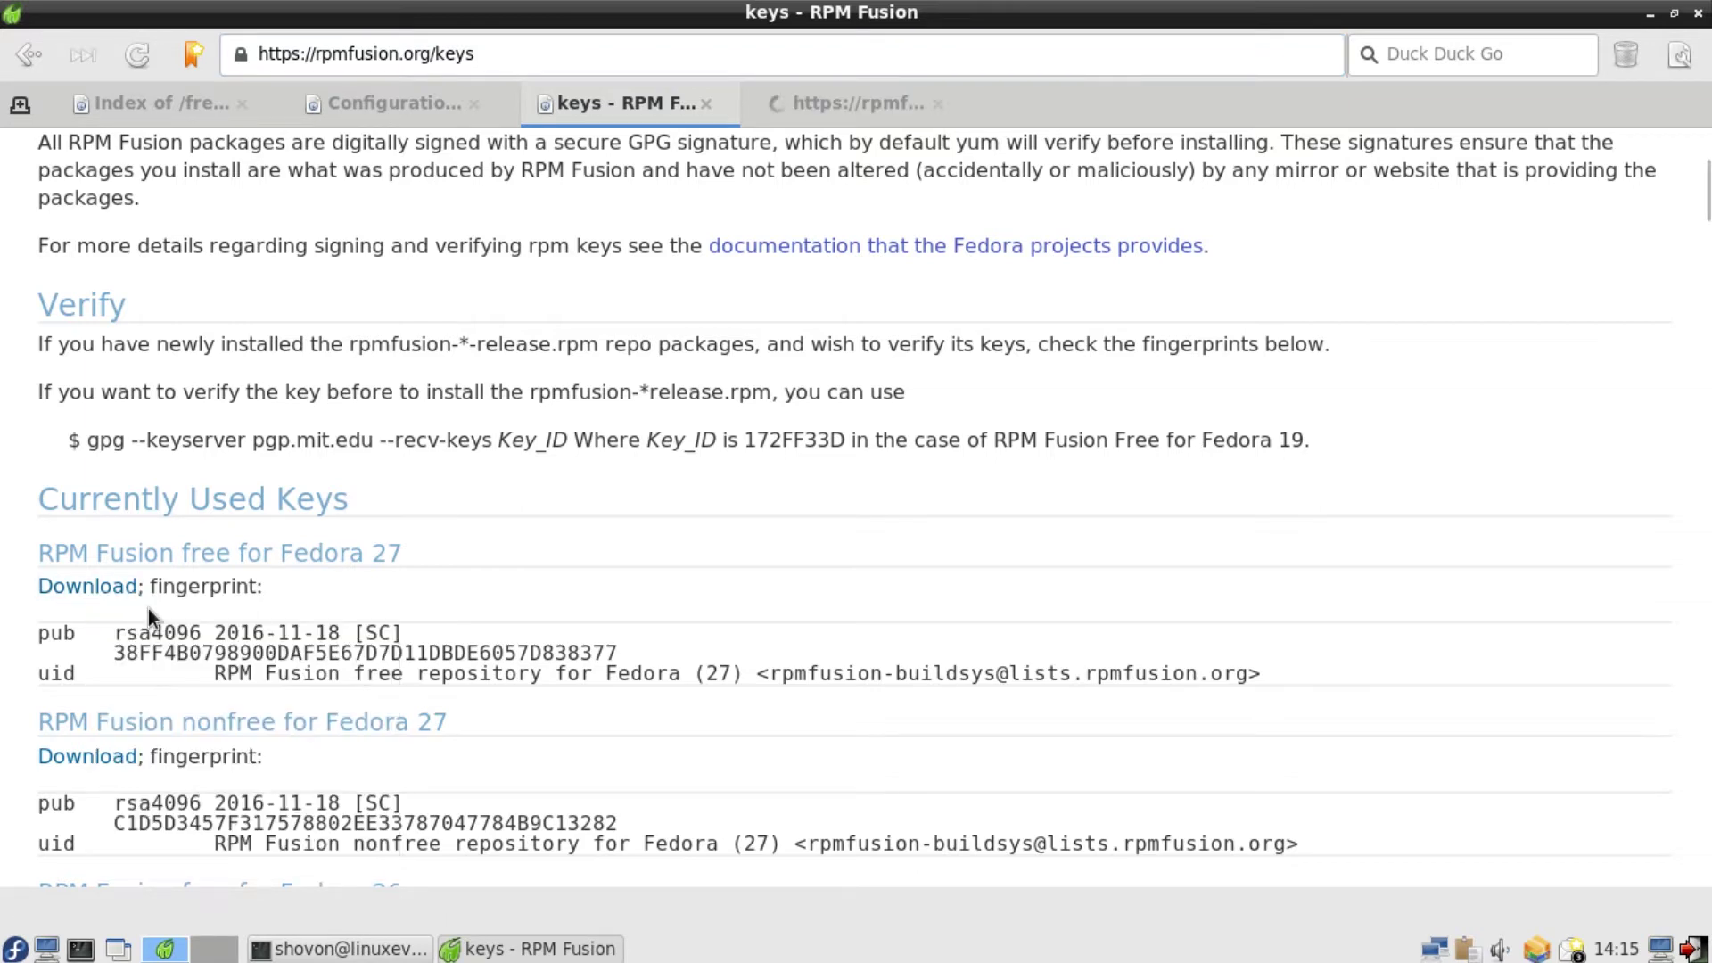
right_click(97, 756)
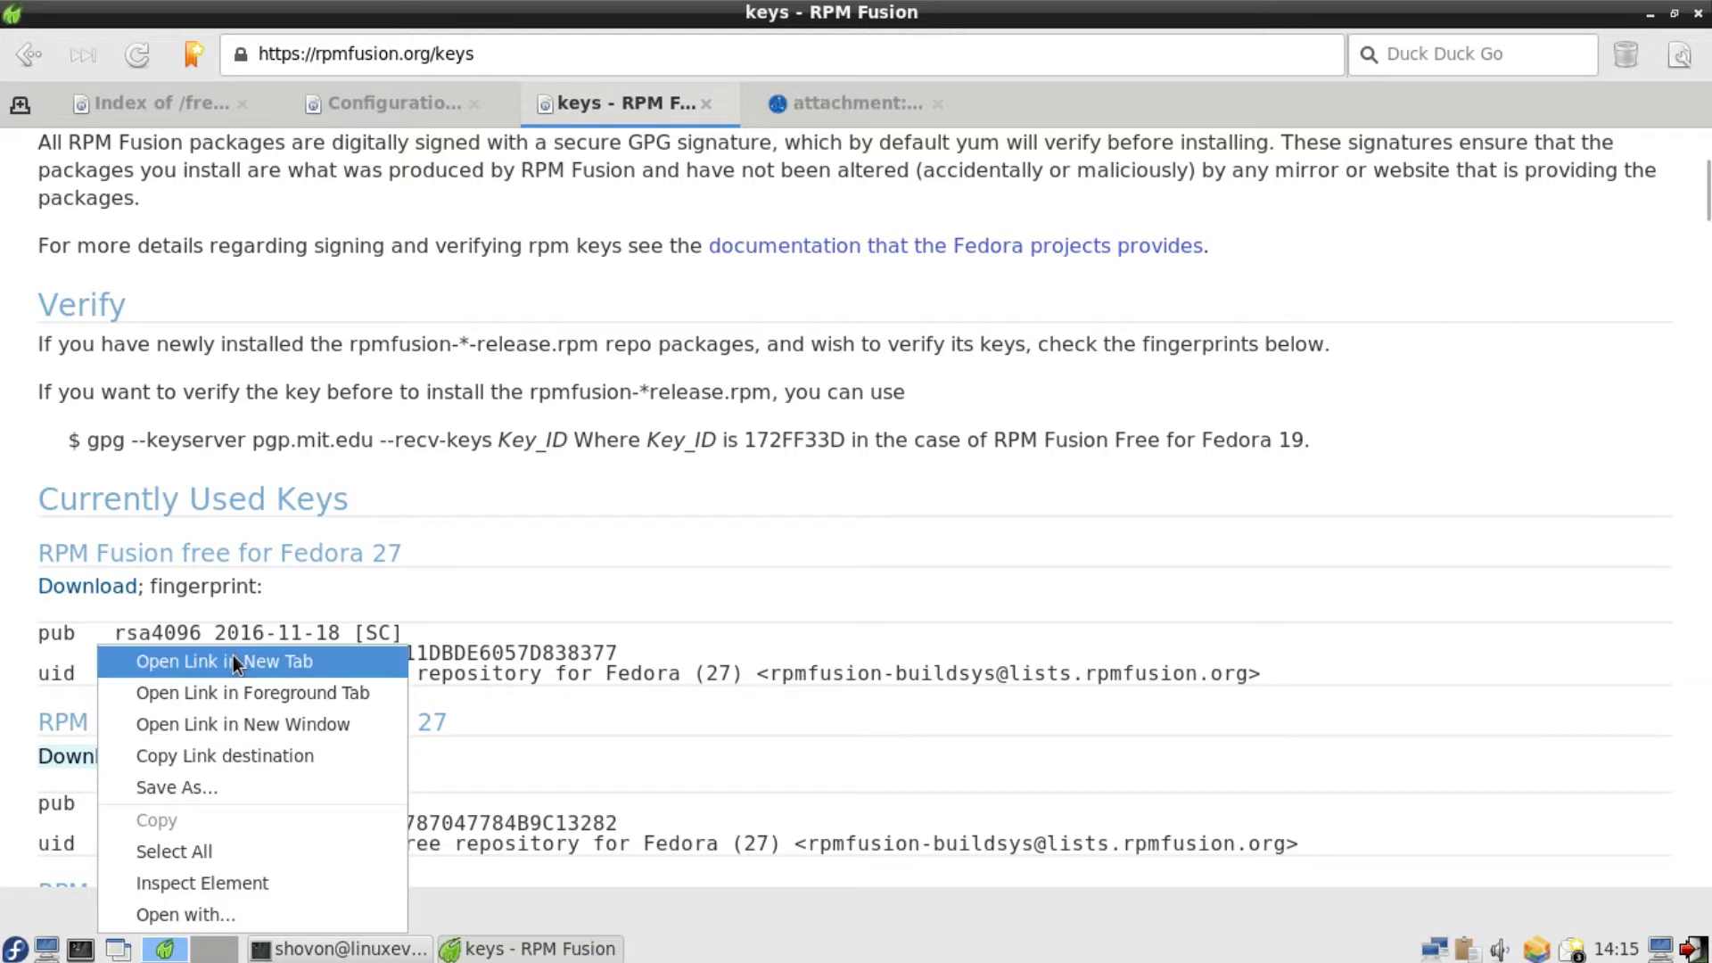
click(233, 656)
drag(184, 553, 238, 553)
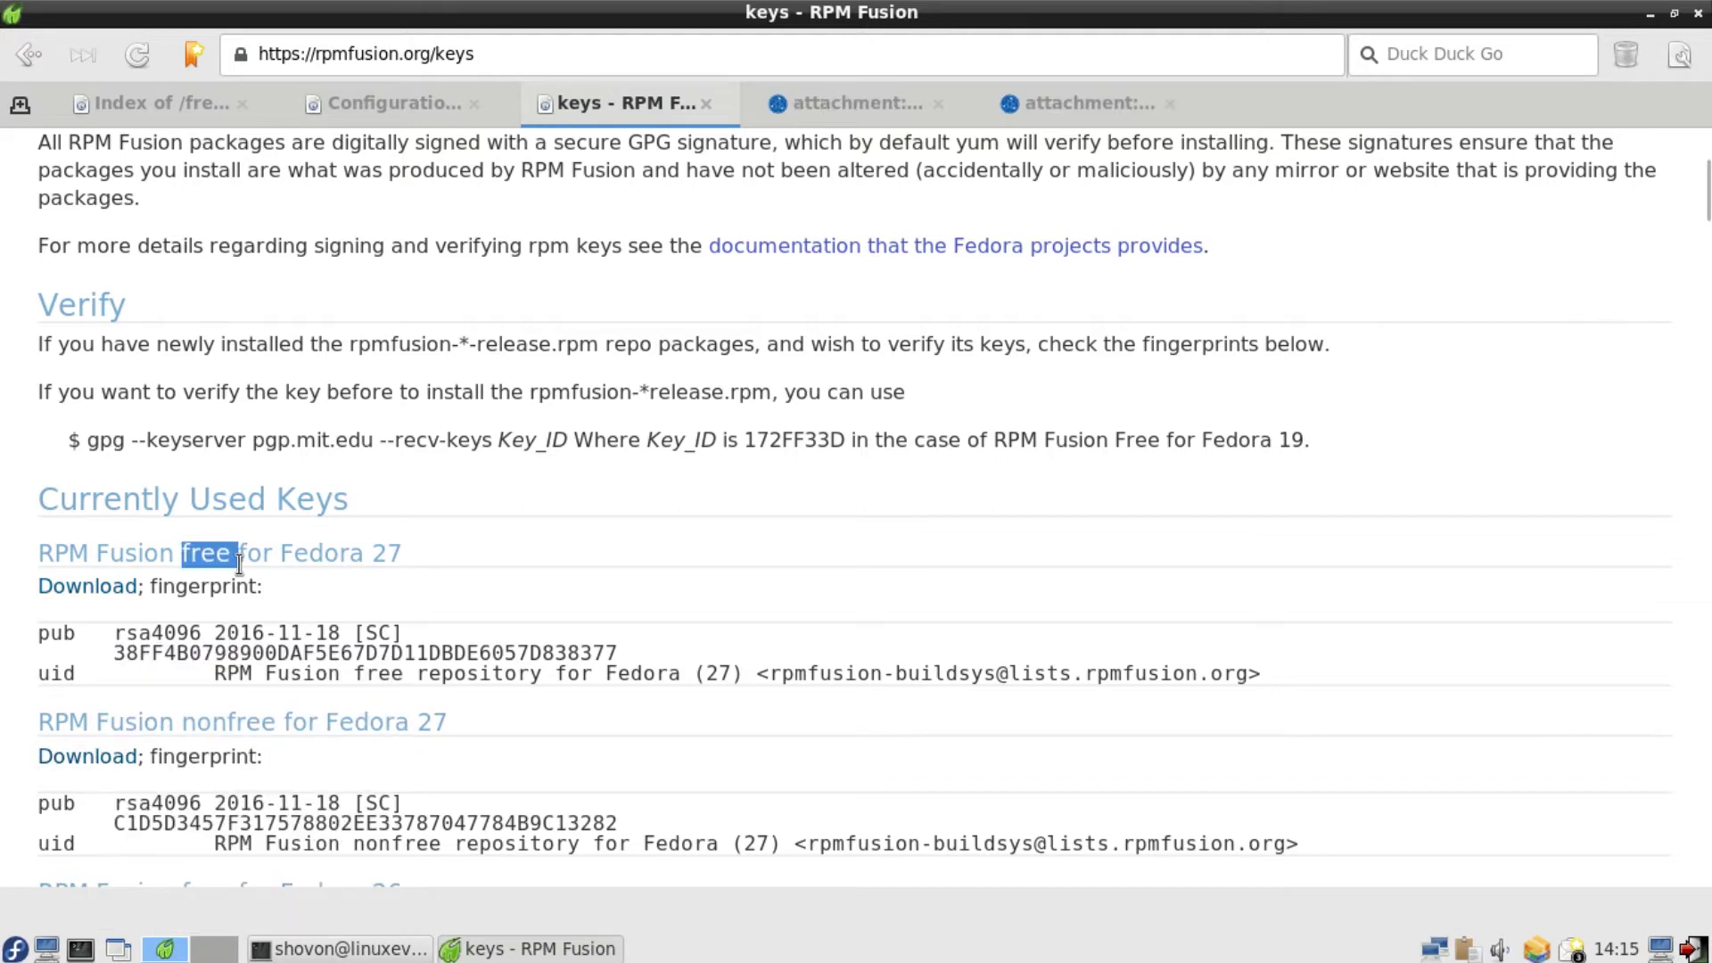
drag(196, 724, 270, 723)
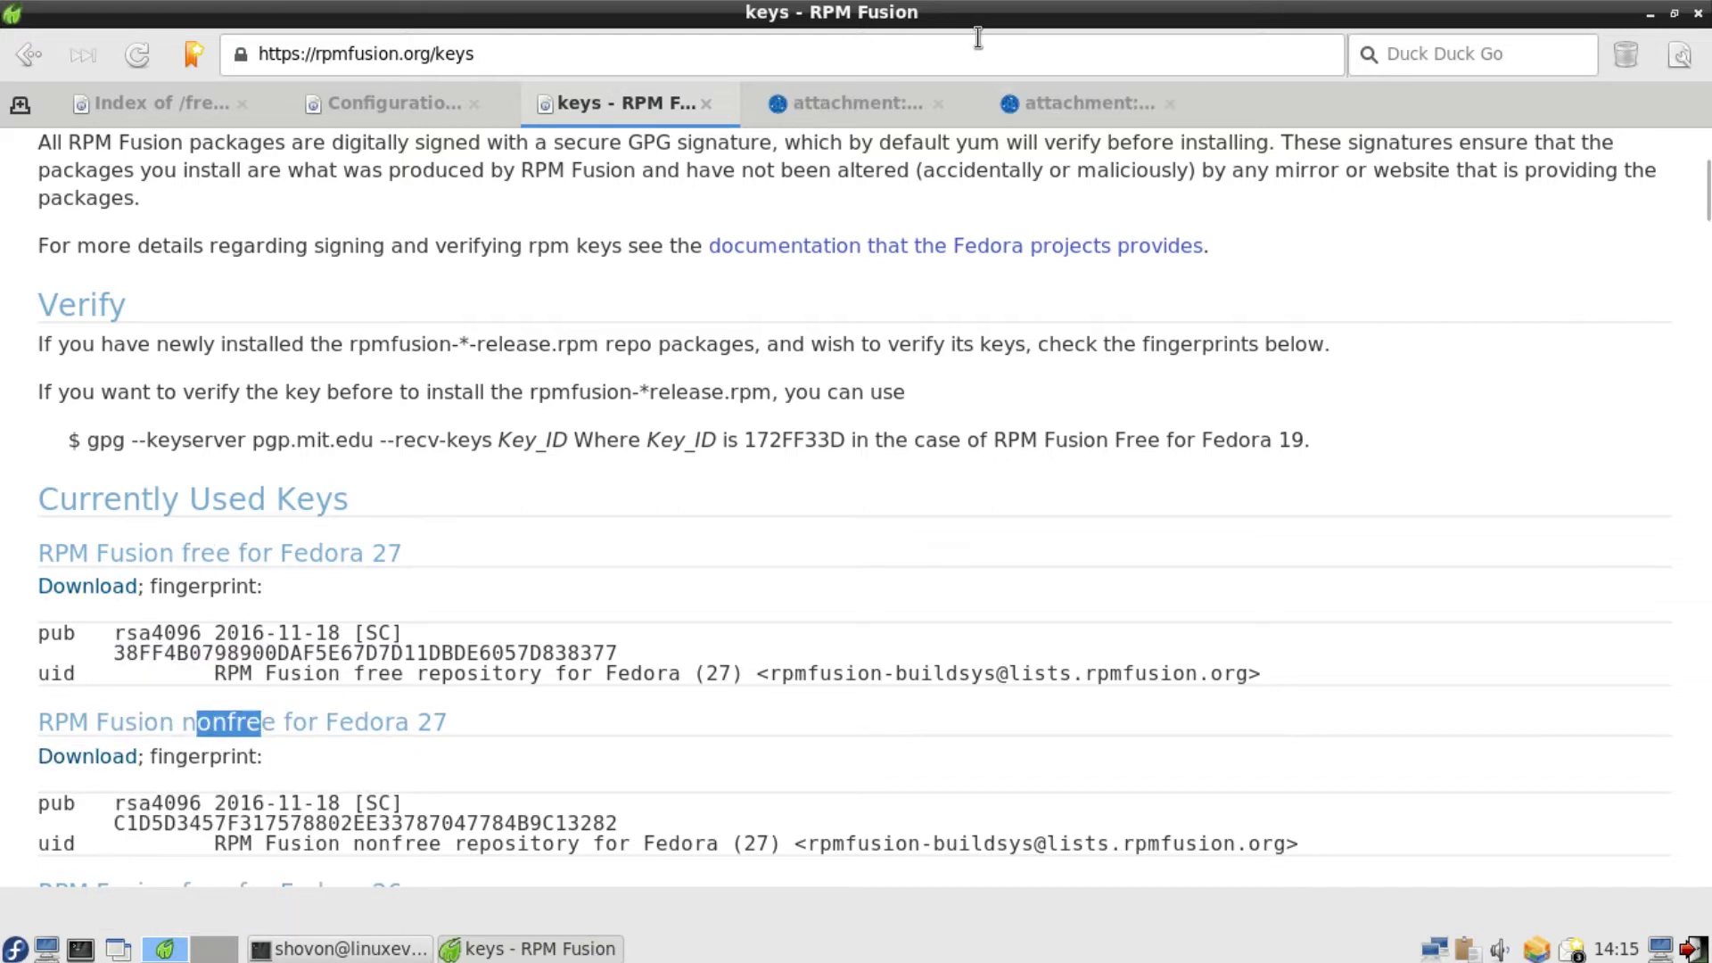
Download and save the nonfree and free Fedora 27 signing key files
click(874, 103)
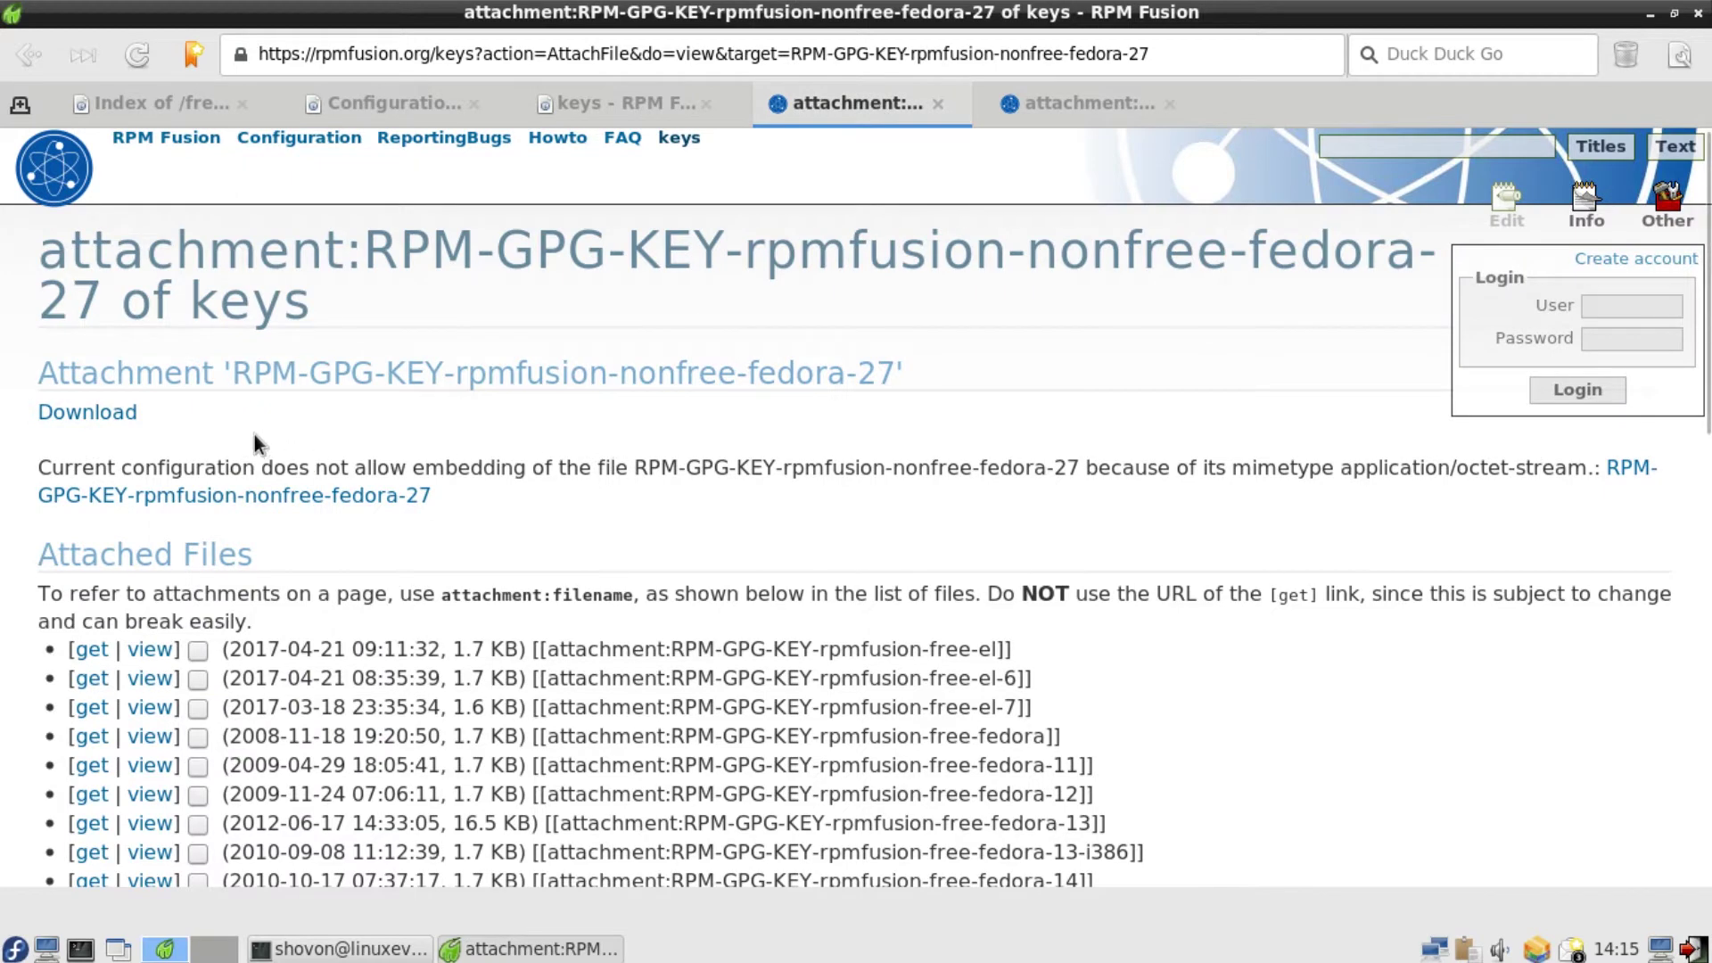
click(101, 415)
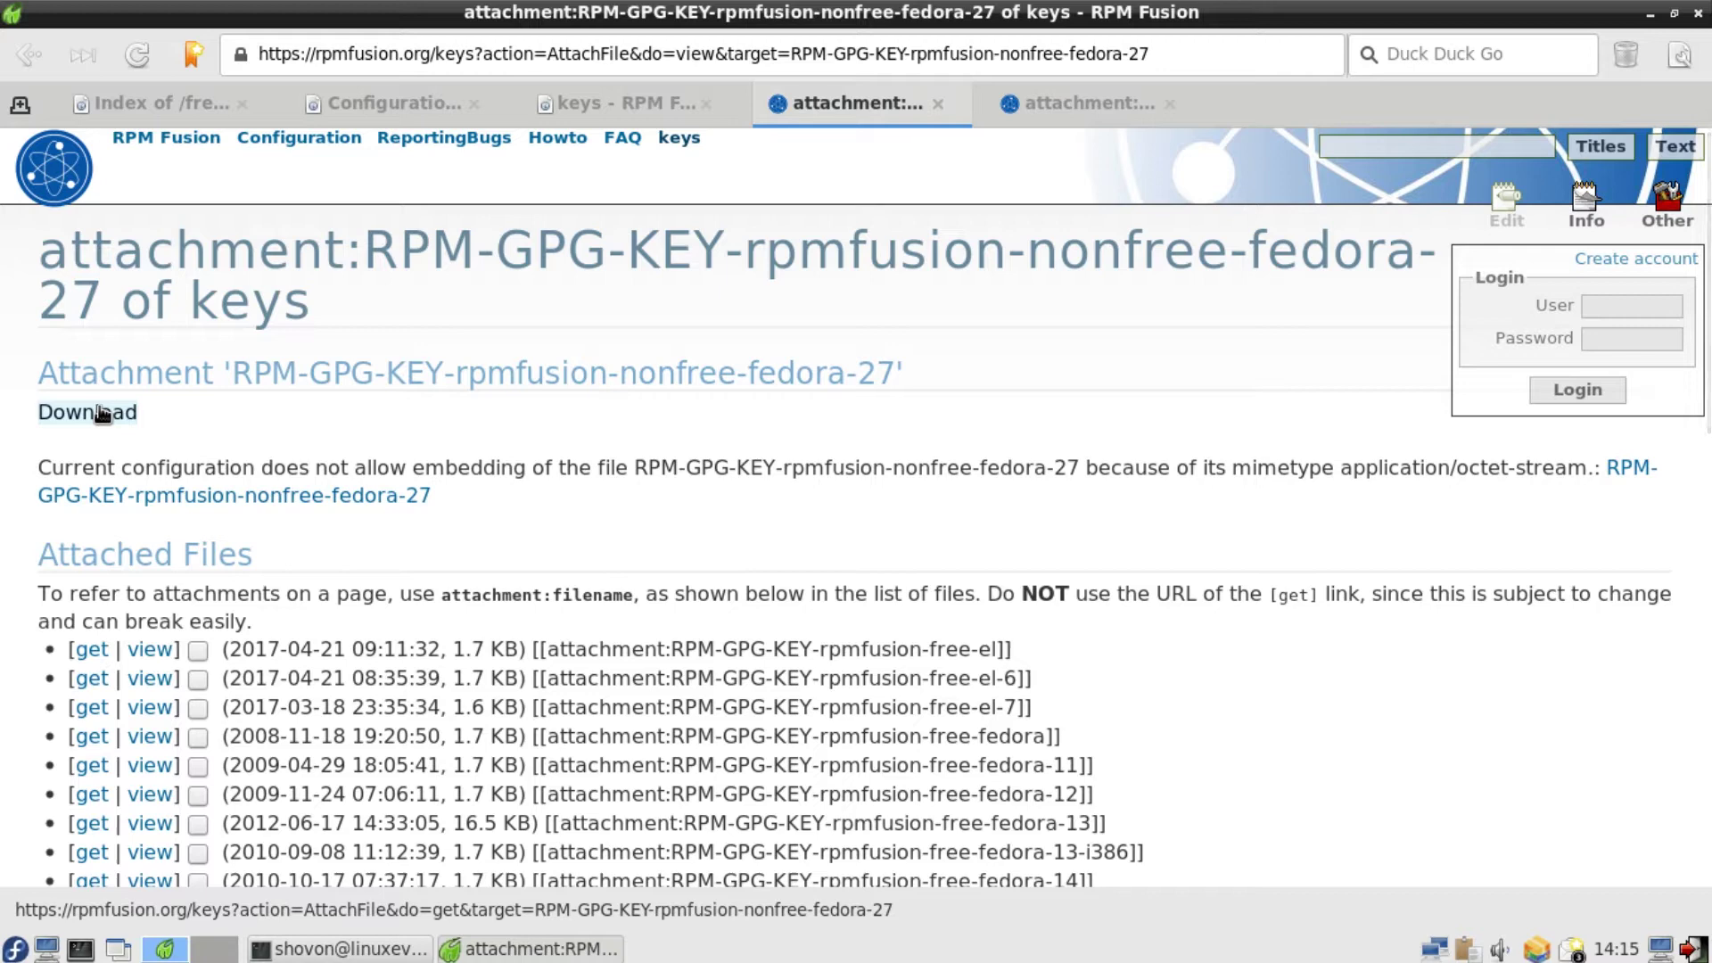
click(100, 414)
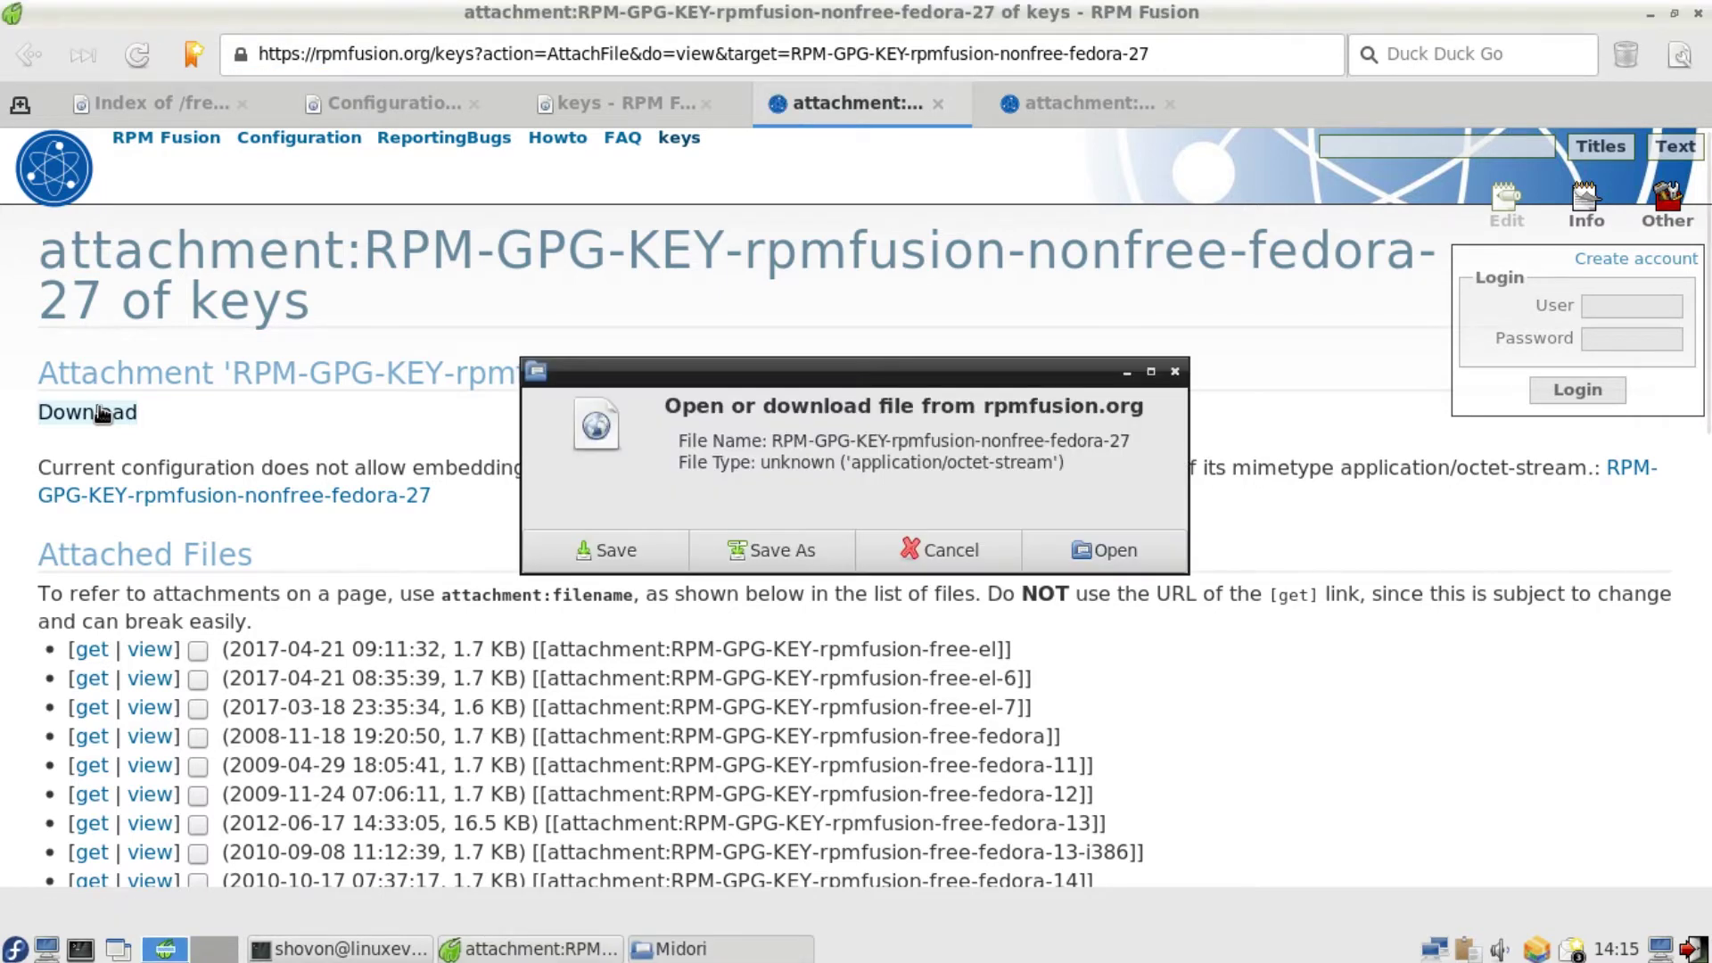
click(623, 554)
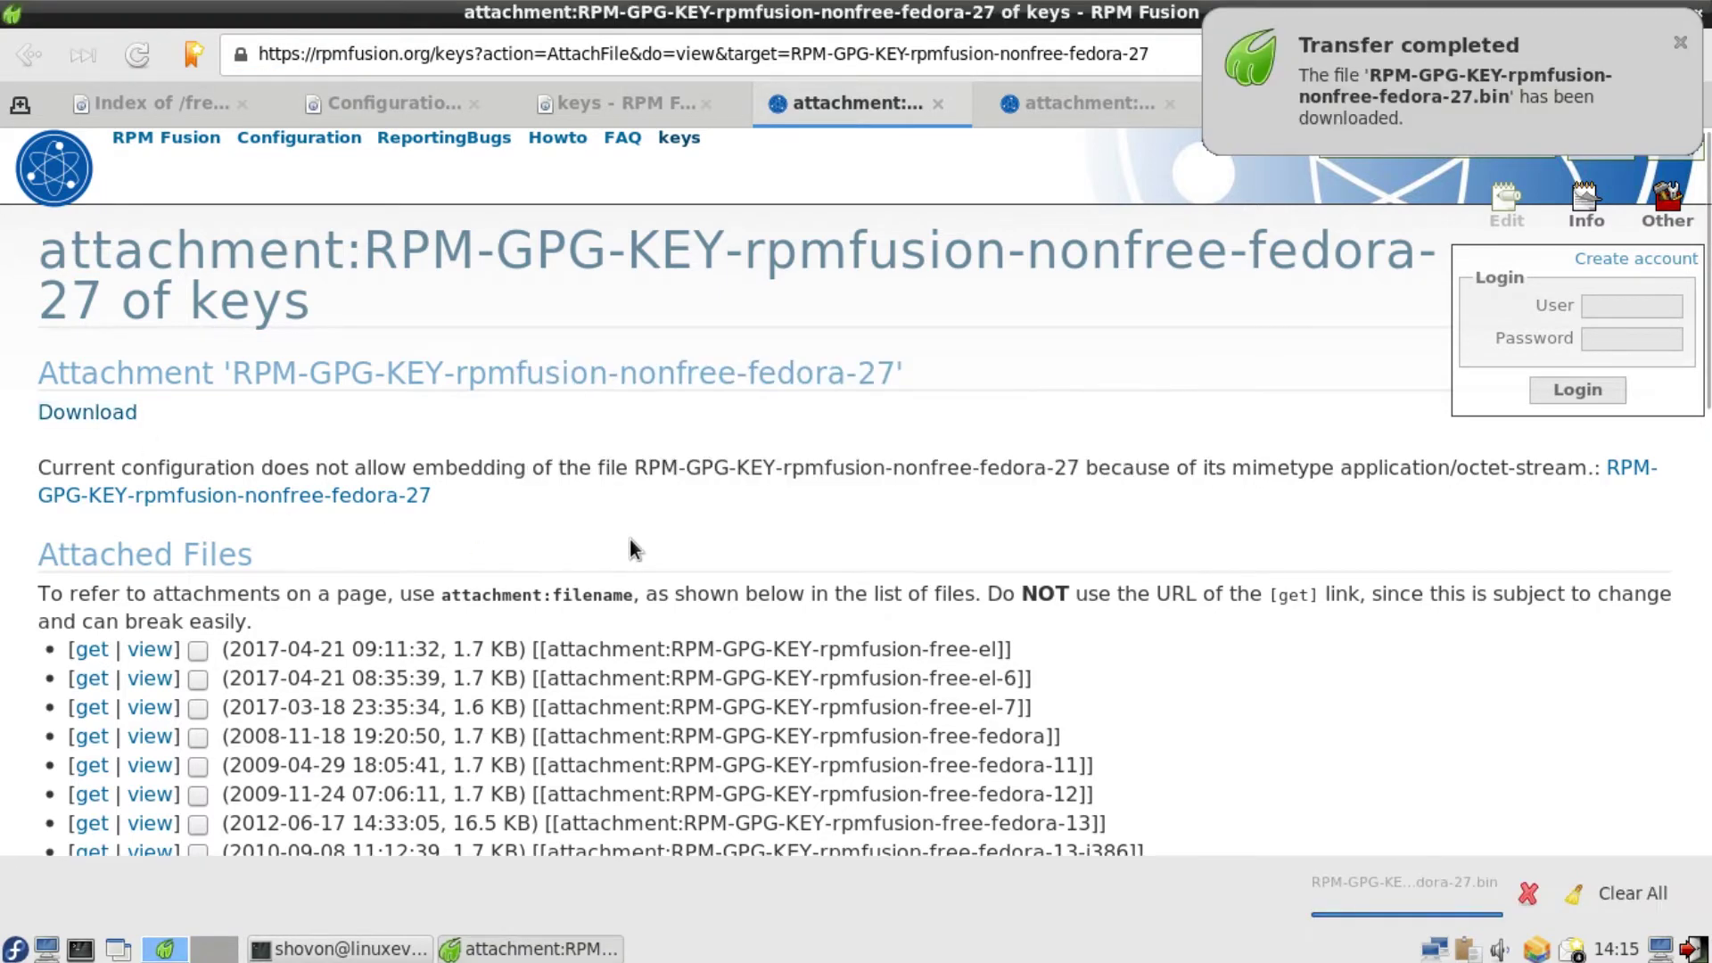
click(1033, 107)
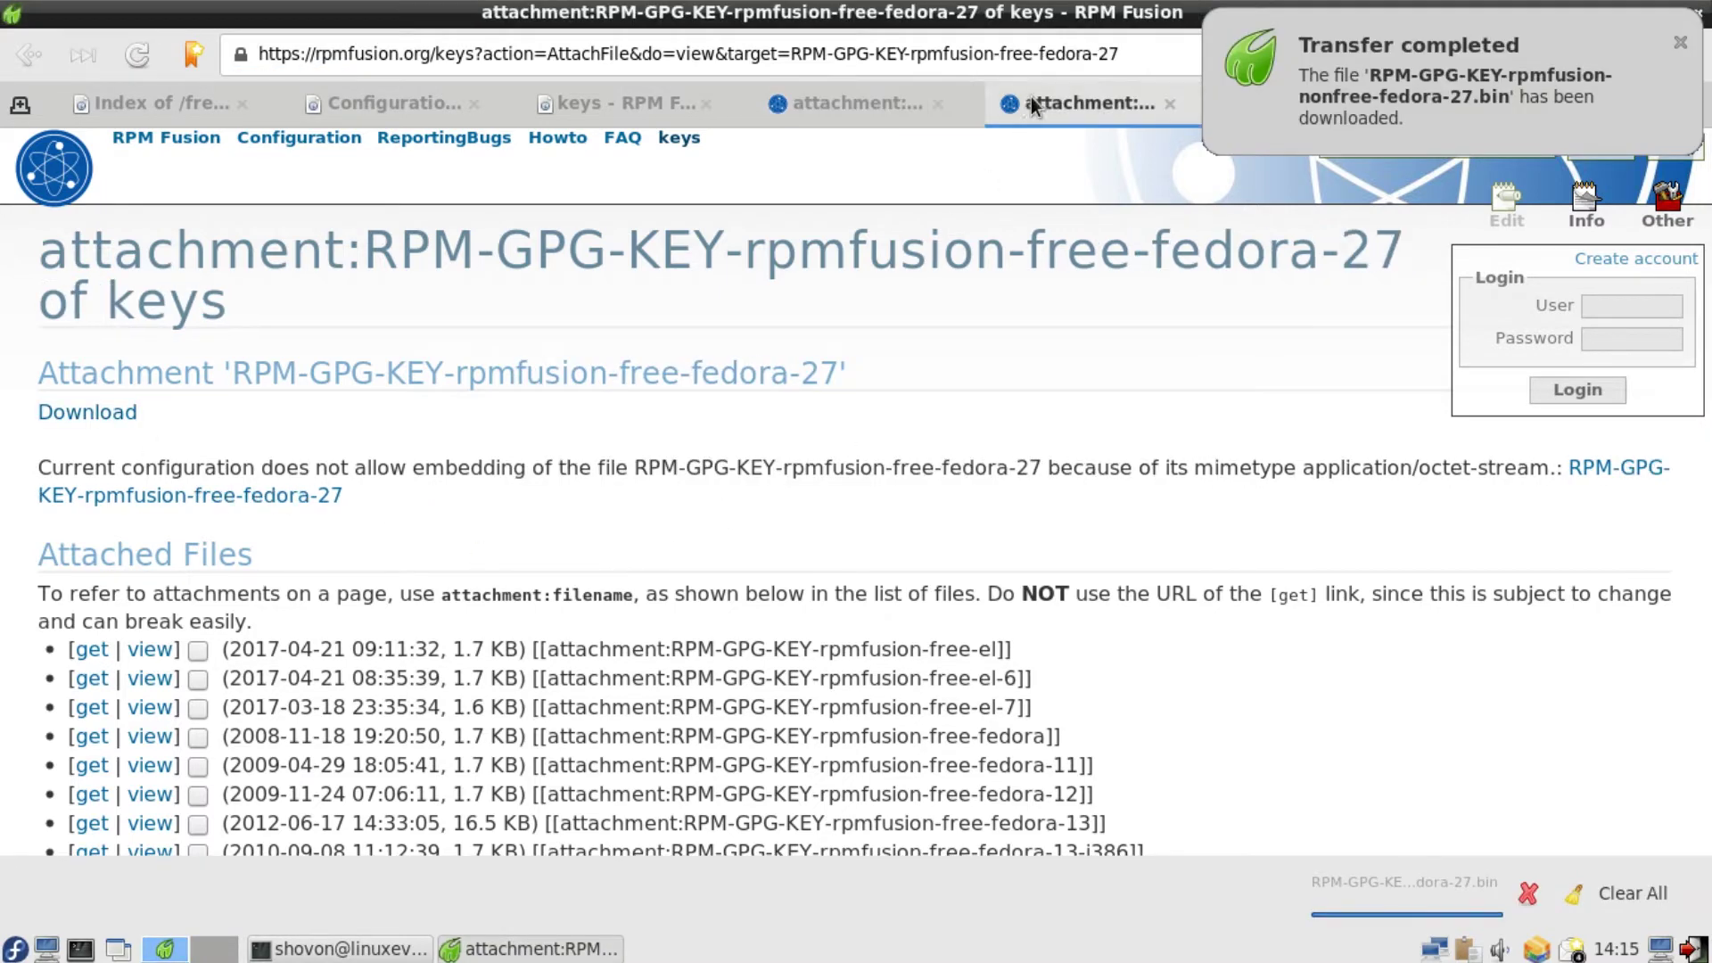
click(97, 417)
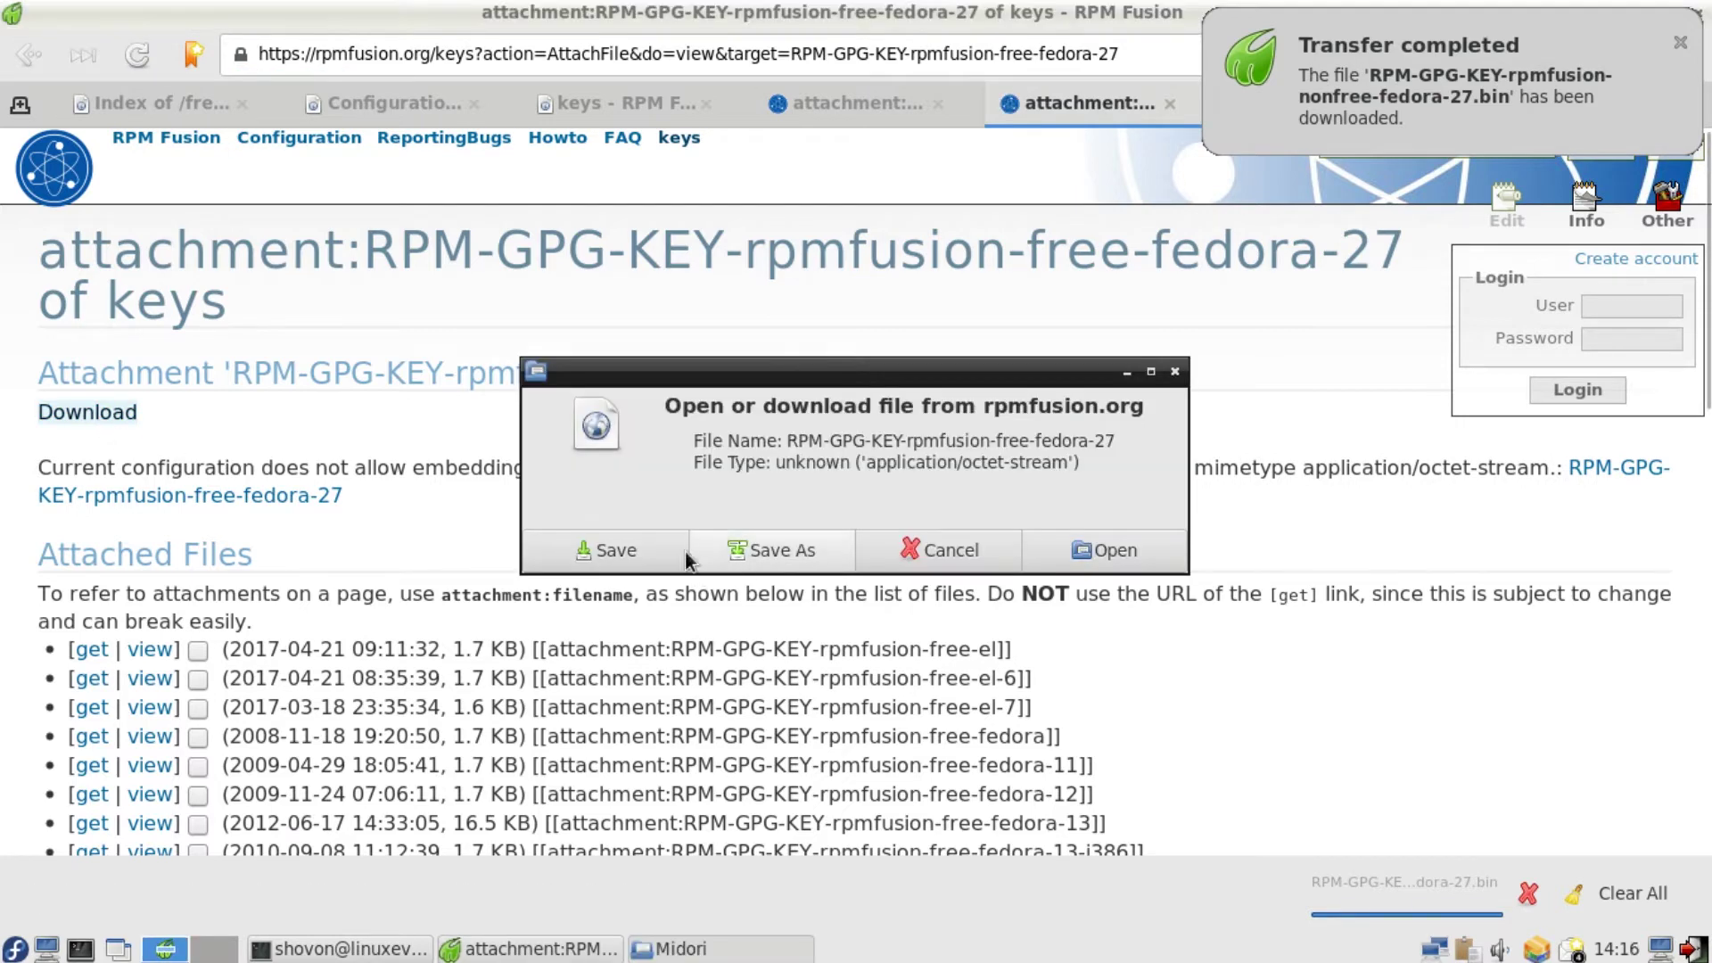
click(615, 555)
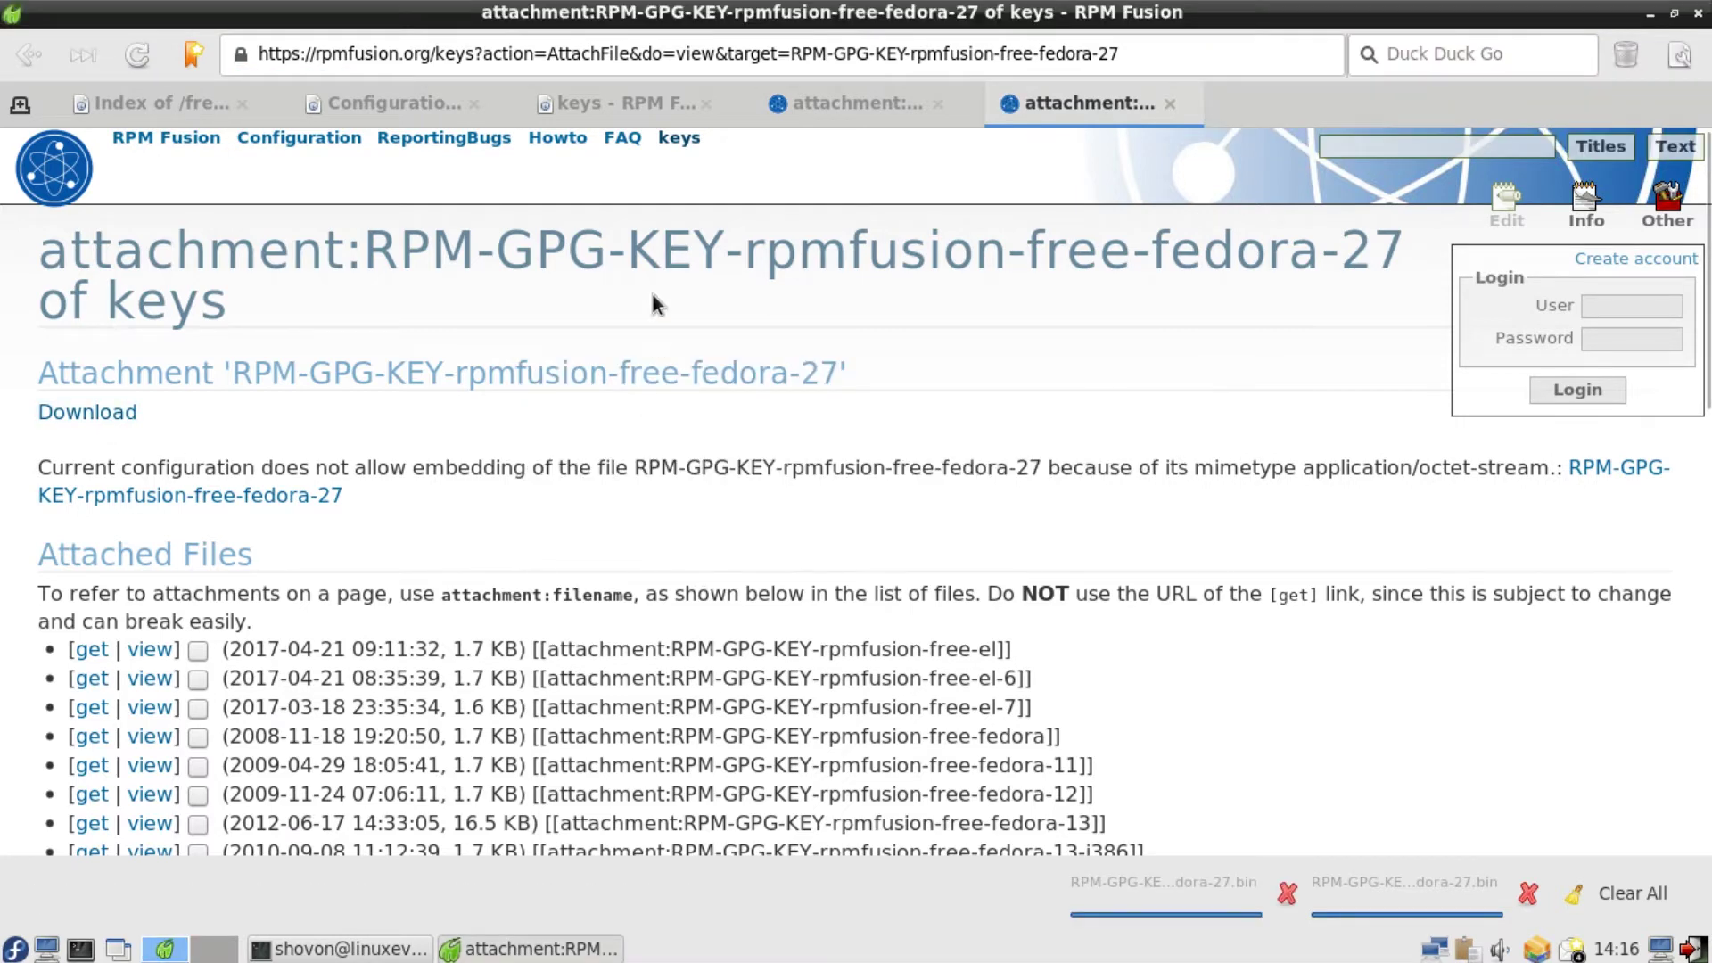
From the Configuration page, download and save the RPM Fusion free release package for Fedora 27
click(405, 117)
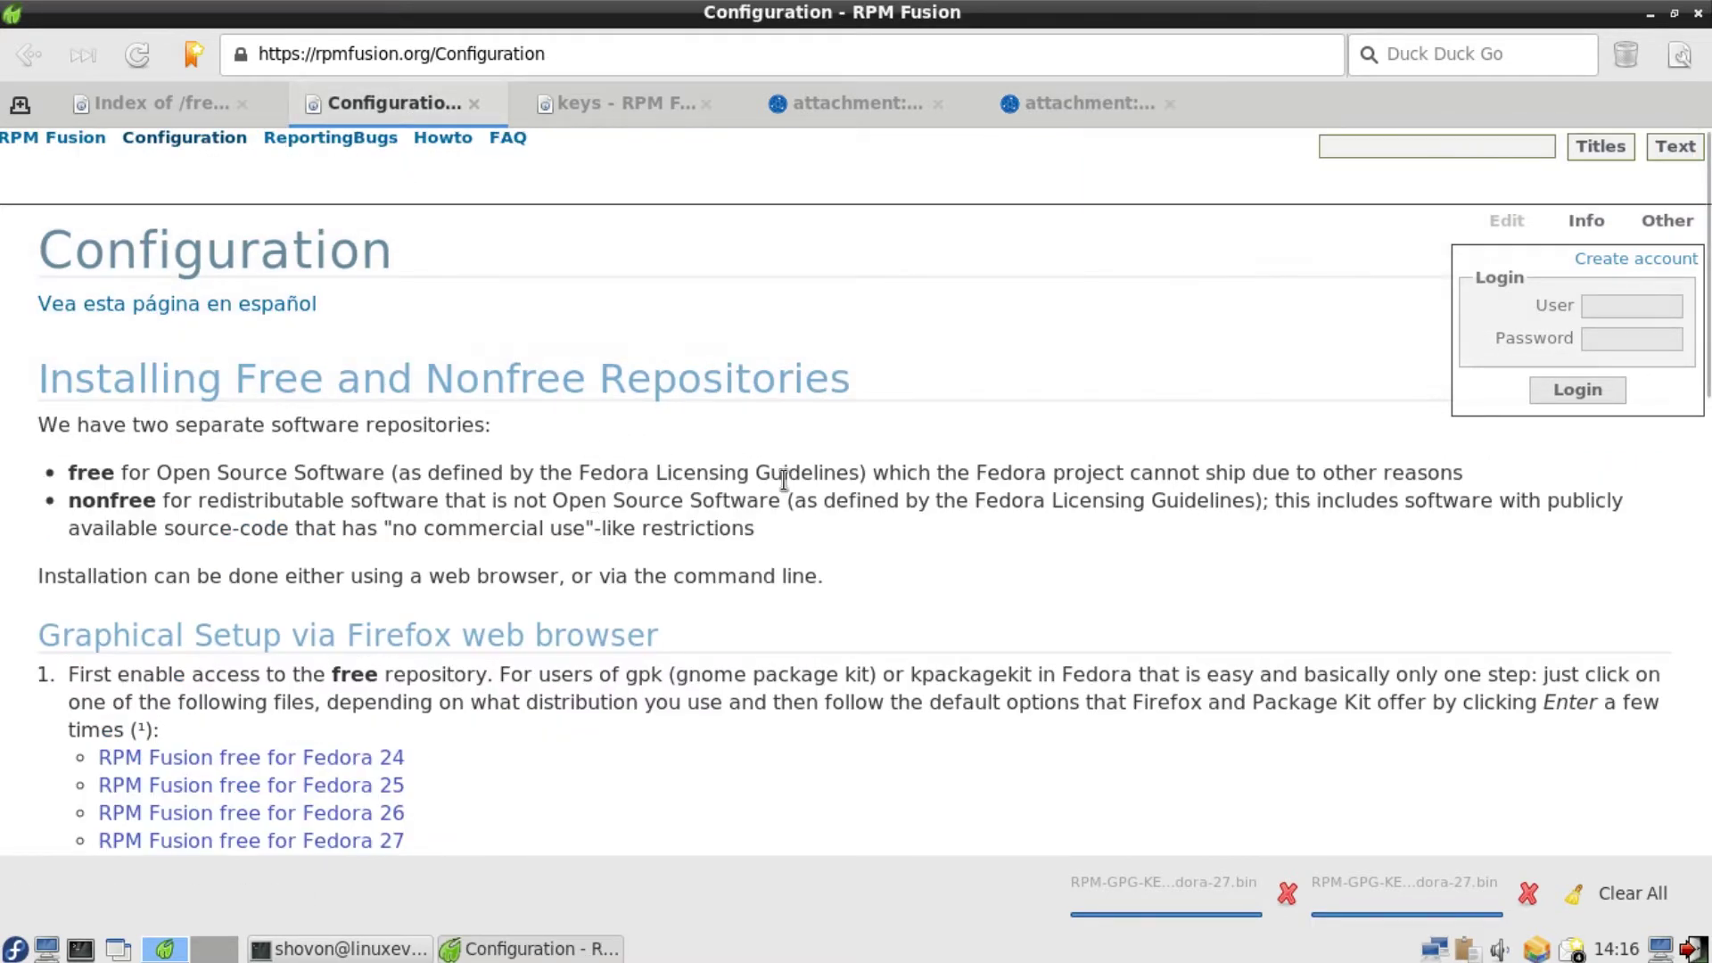
scroll(830, 529, down, 1)
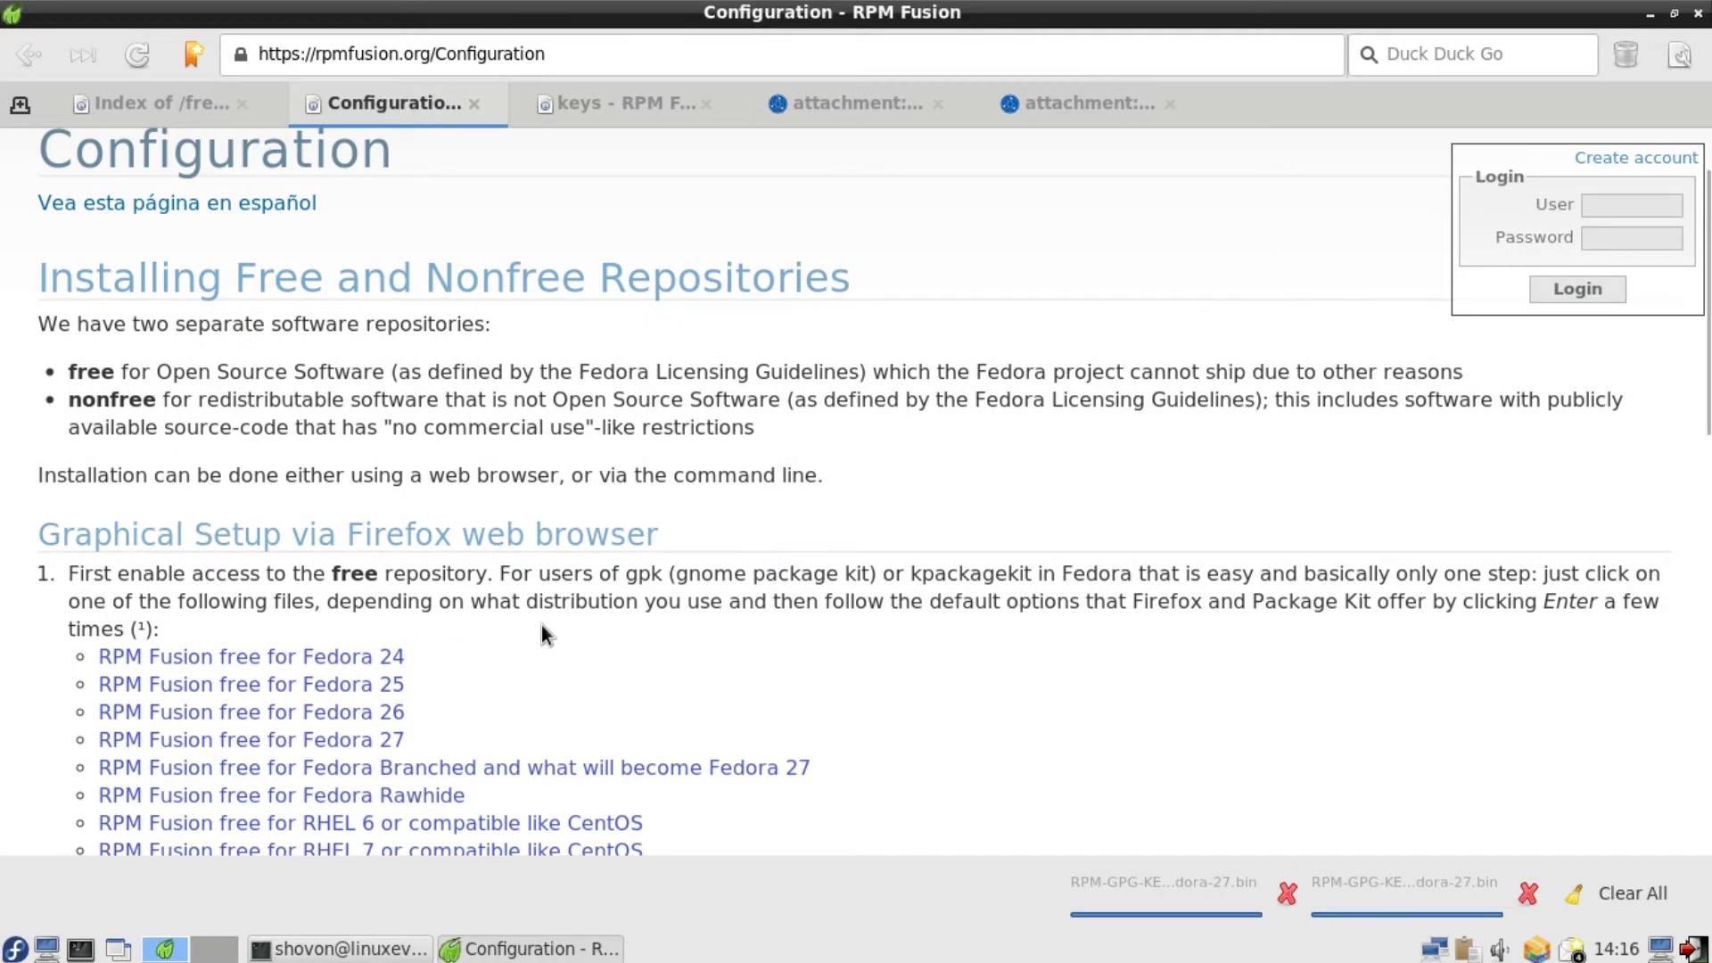
scroll(586, 628, down, 1)
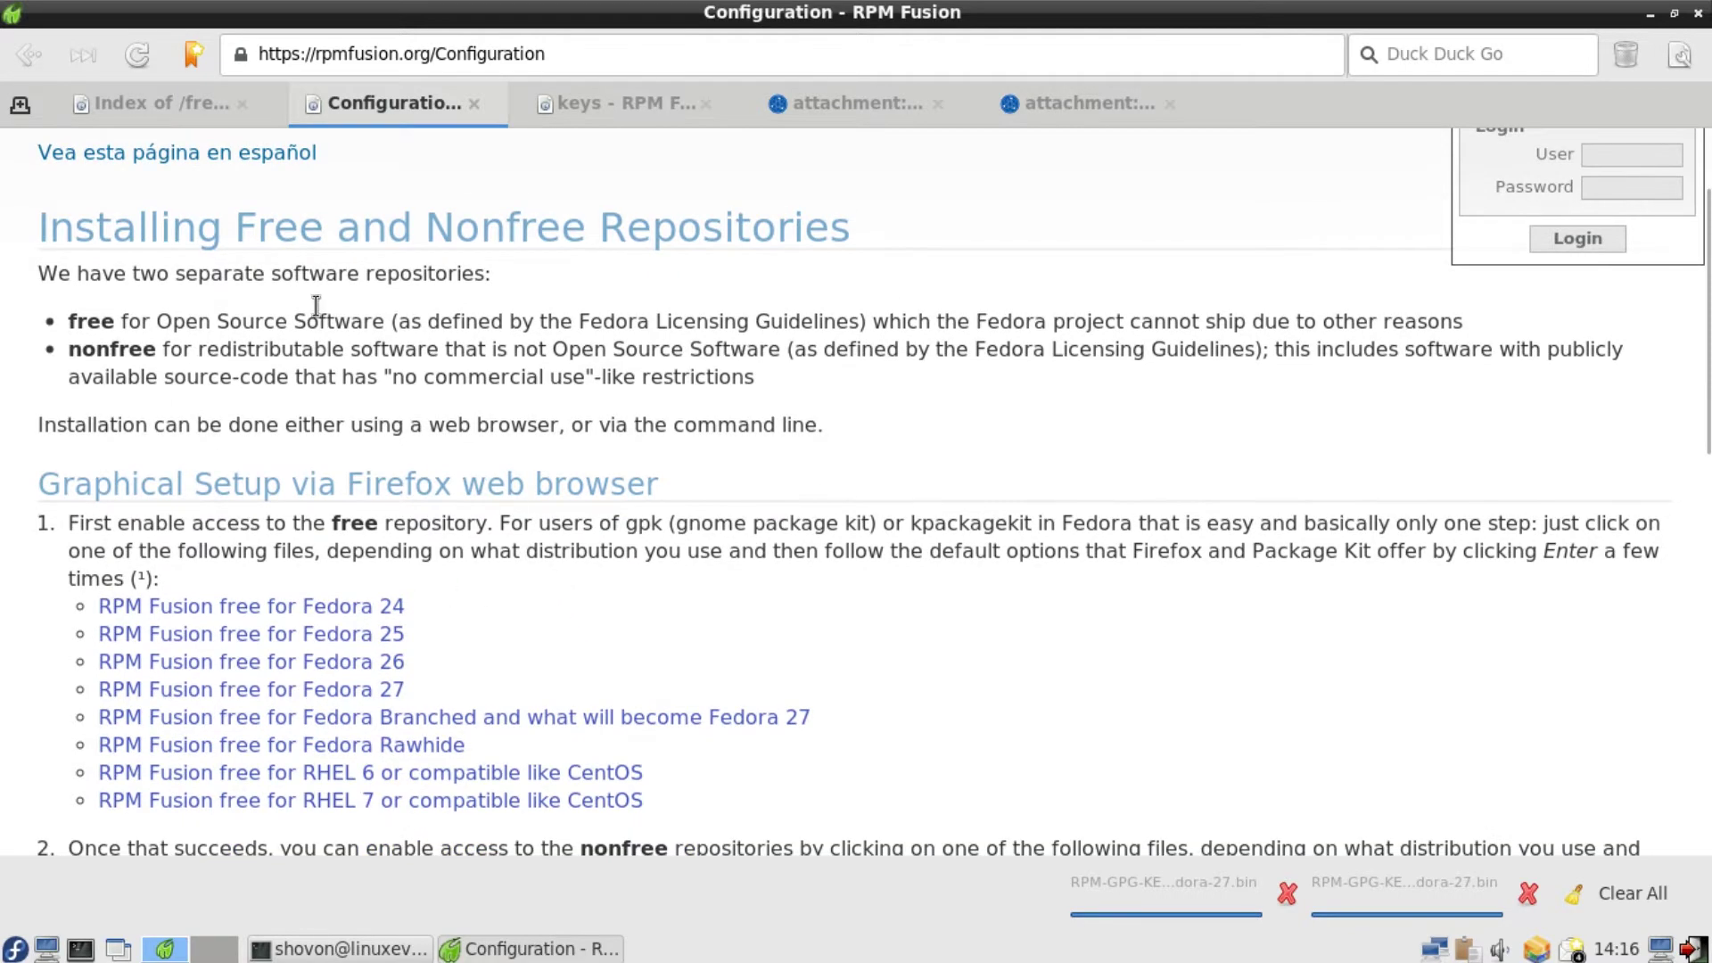
scroll(602, 581, down, 1)
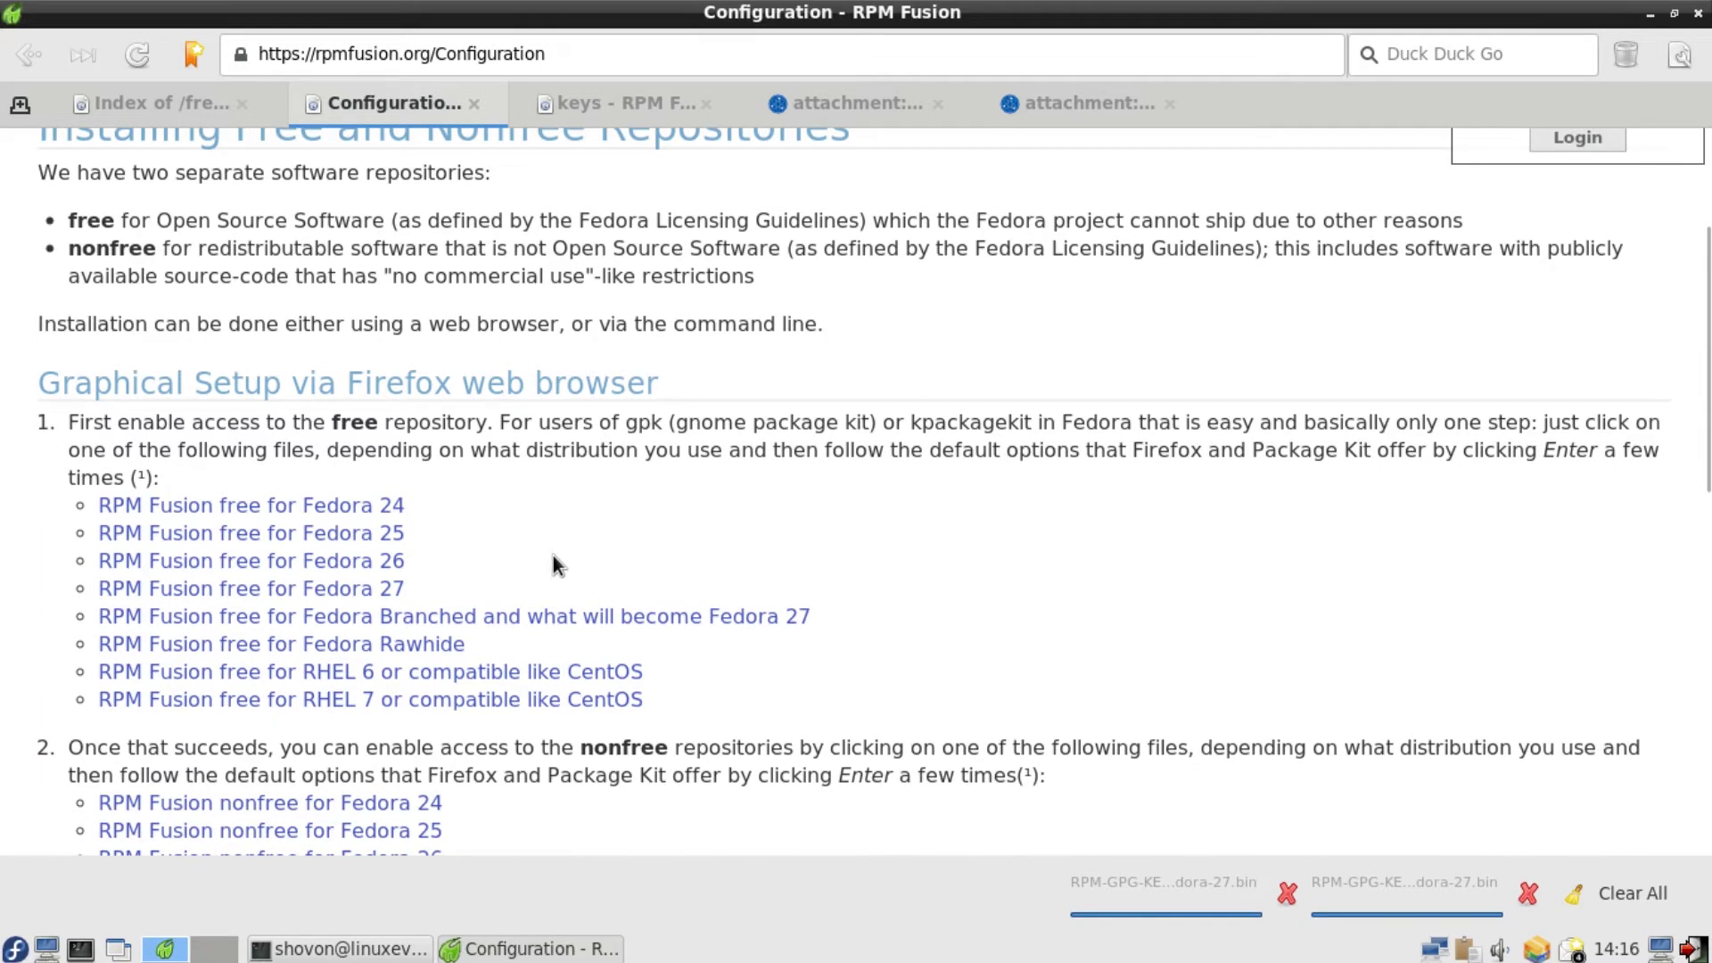
click(364, 590)
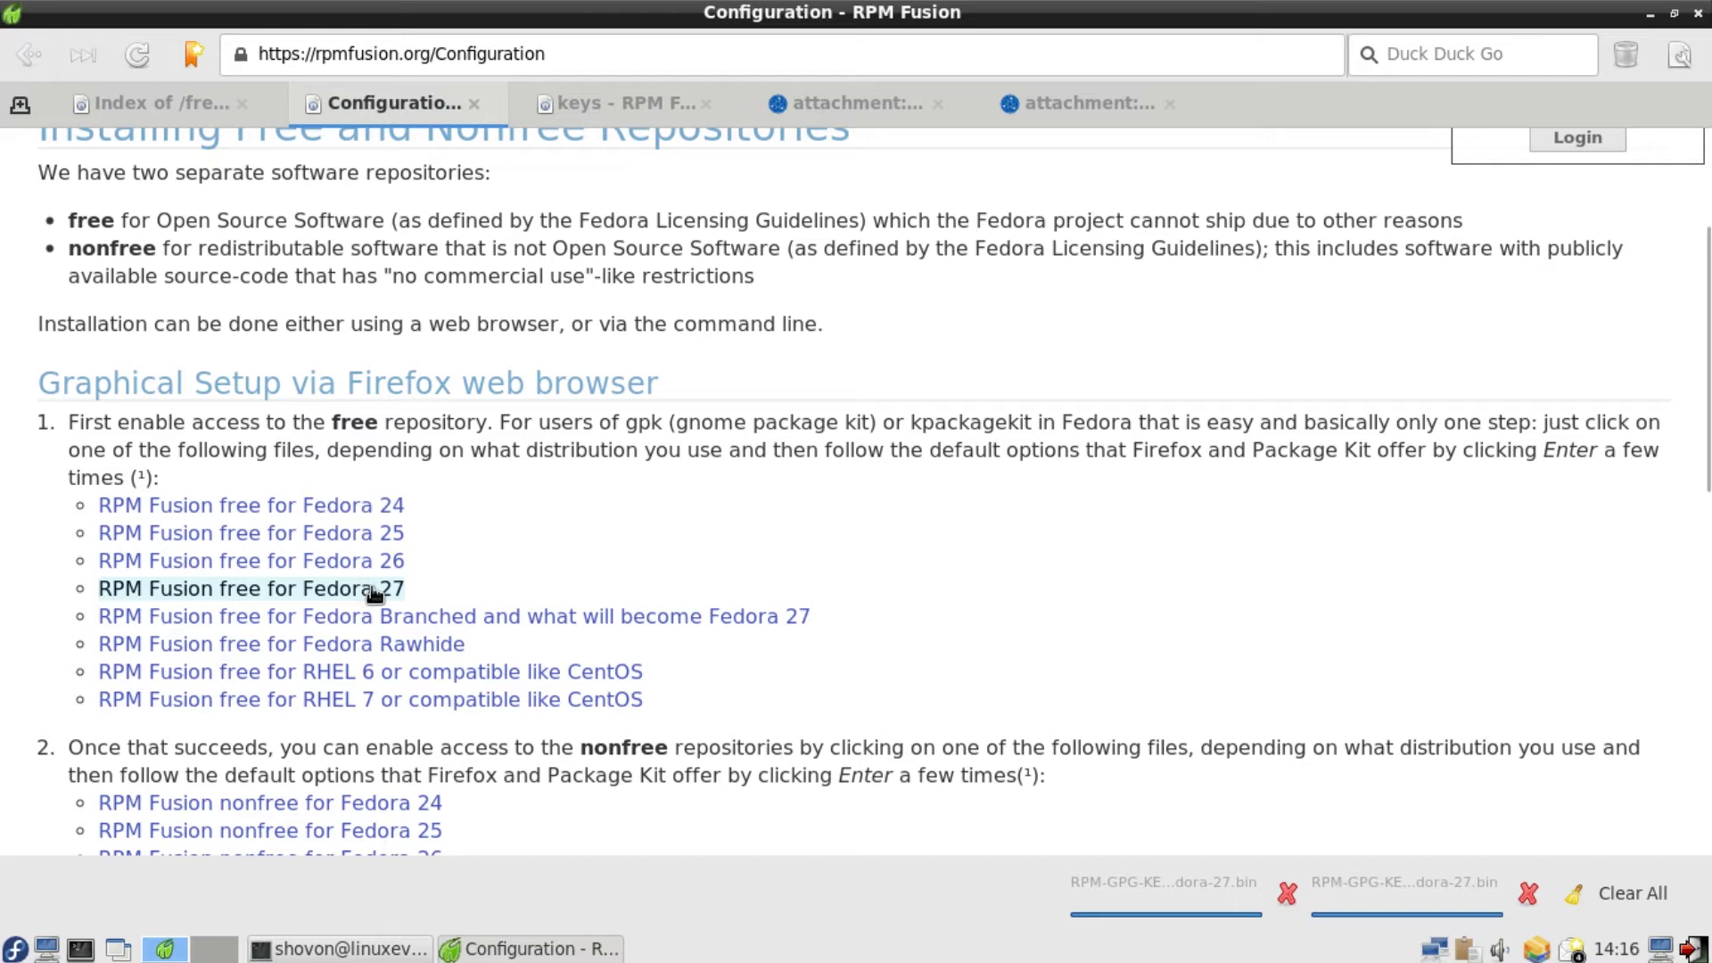
click(376, 594)
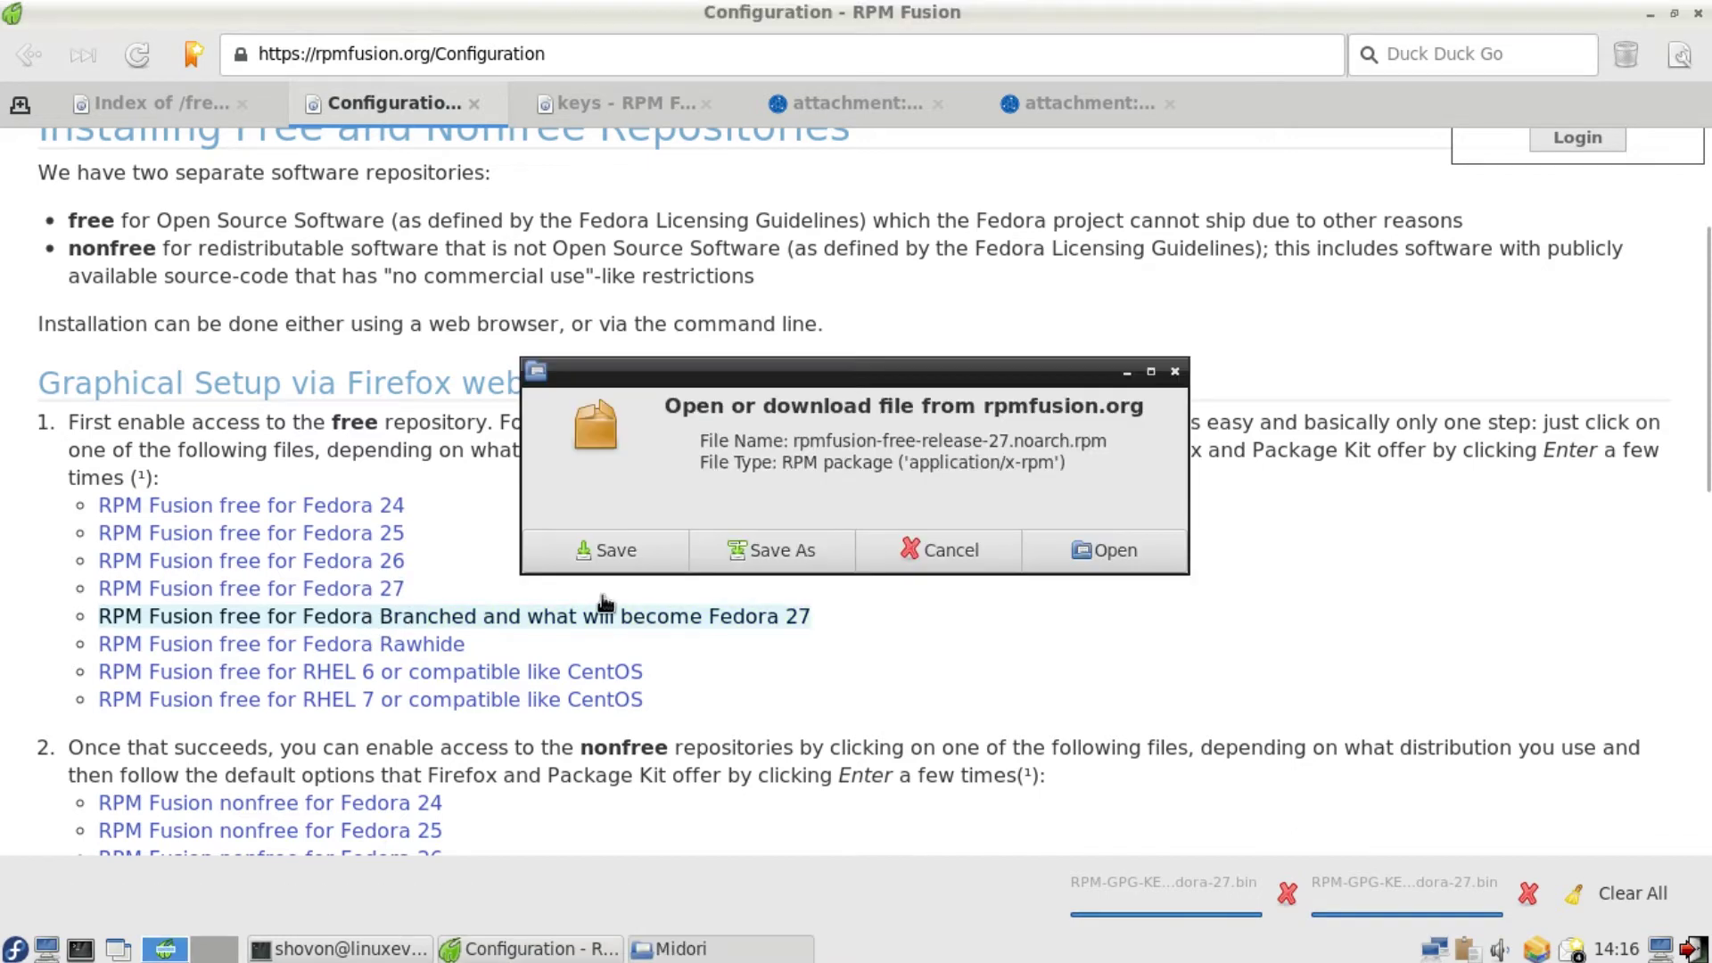
click(591, 550)
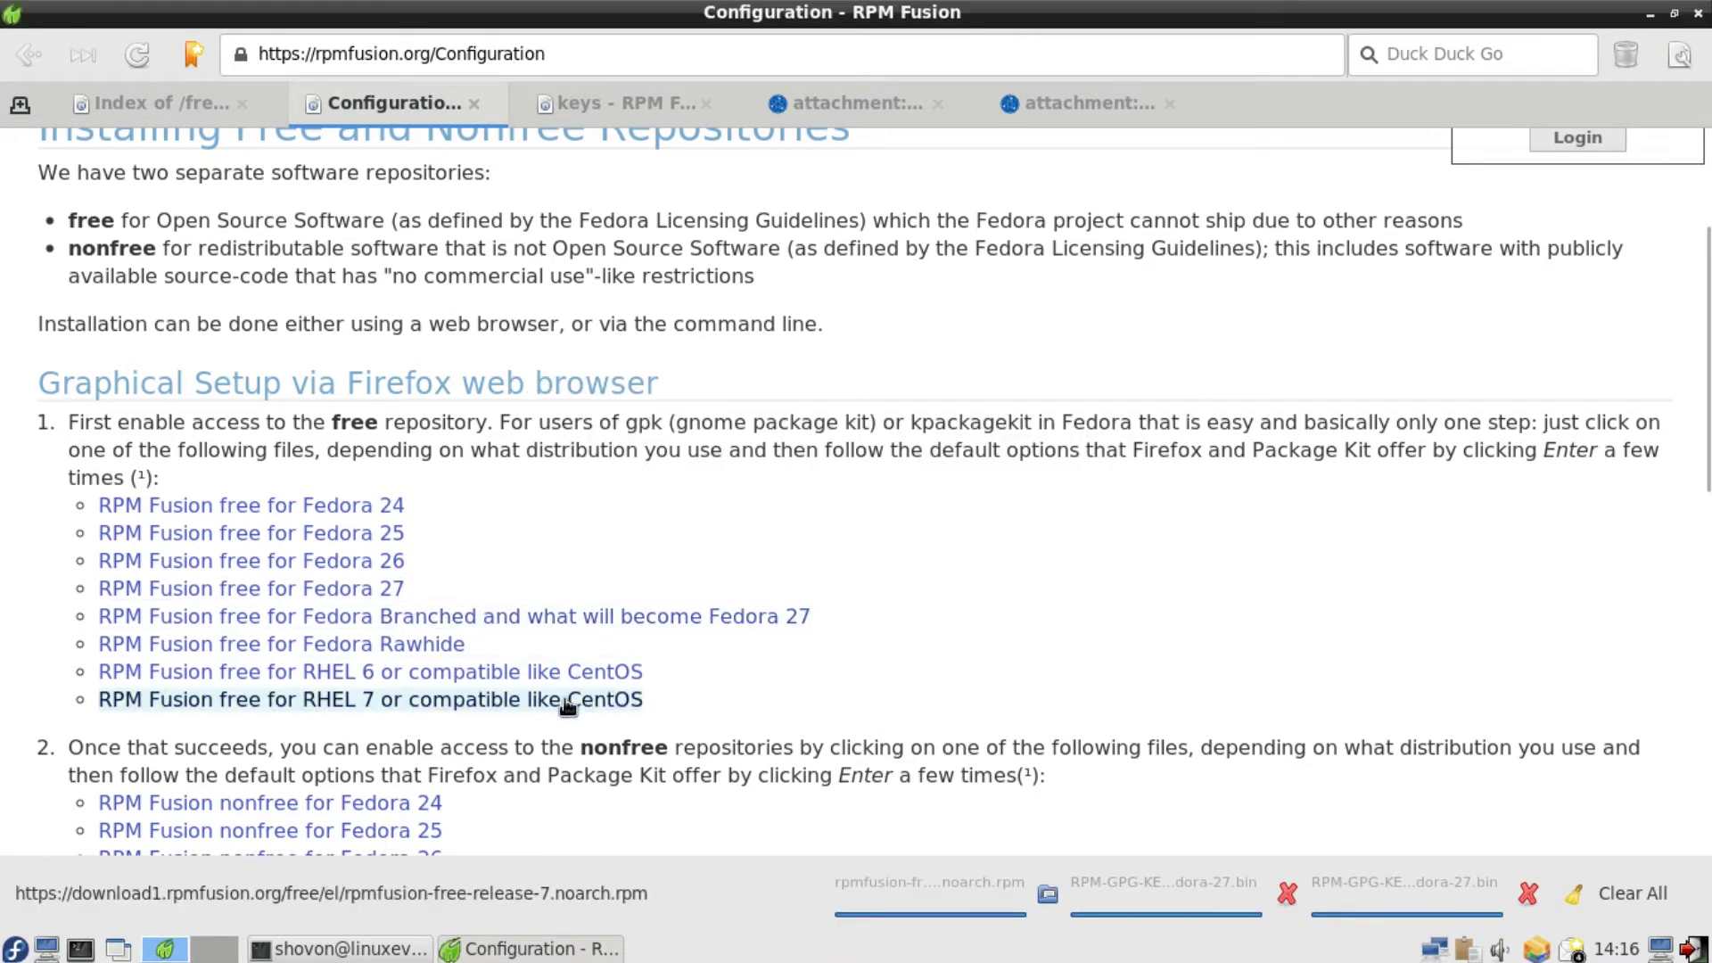
scroll(562, 683, down, 3)
Save the nonfree Fedora 27 release package and minimize Midori
click(342, 688)
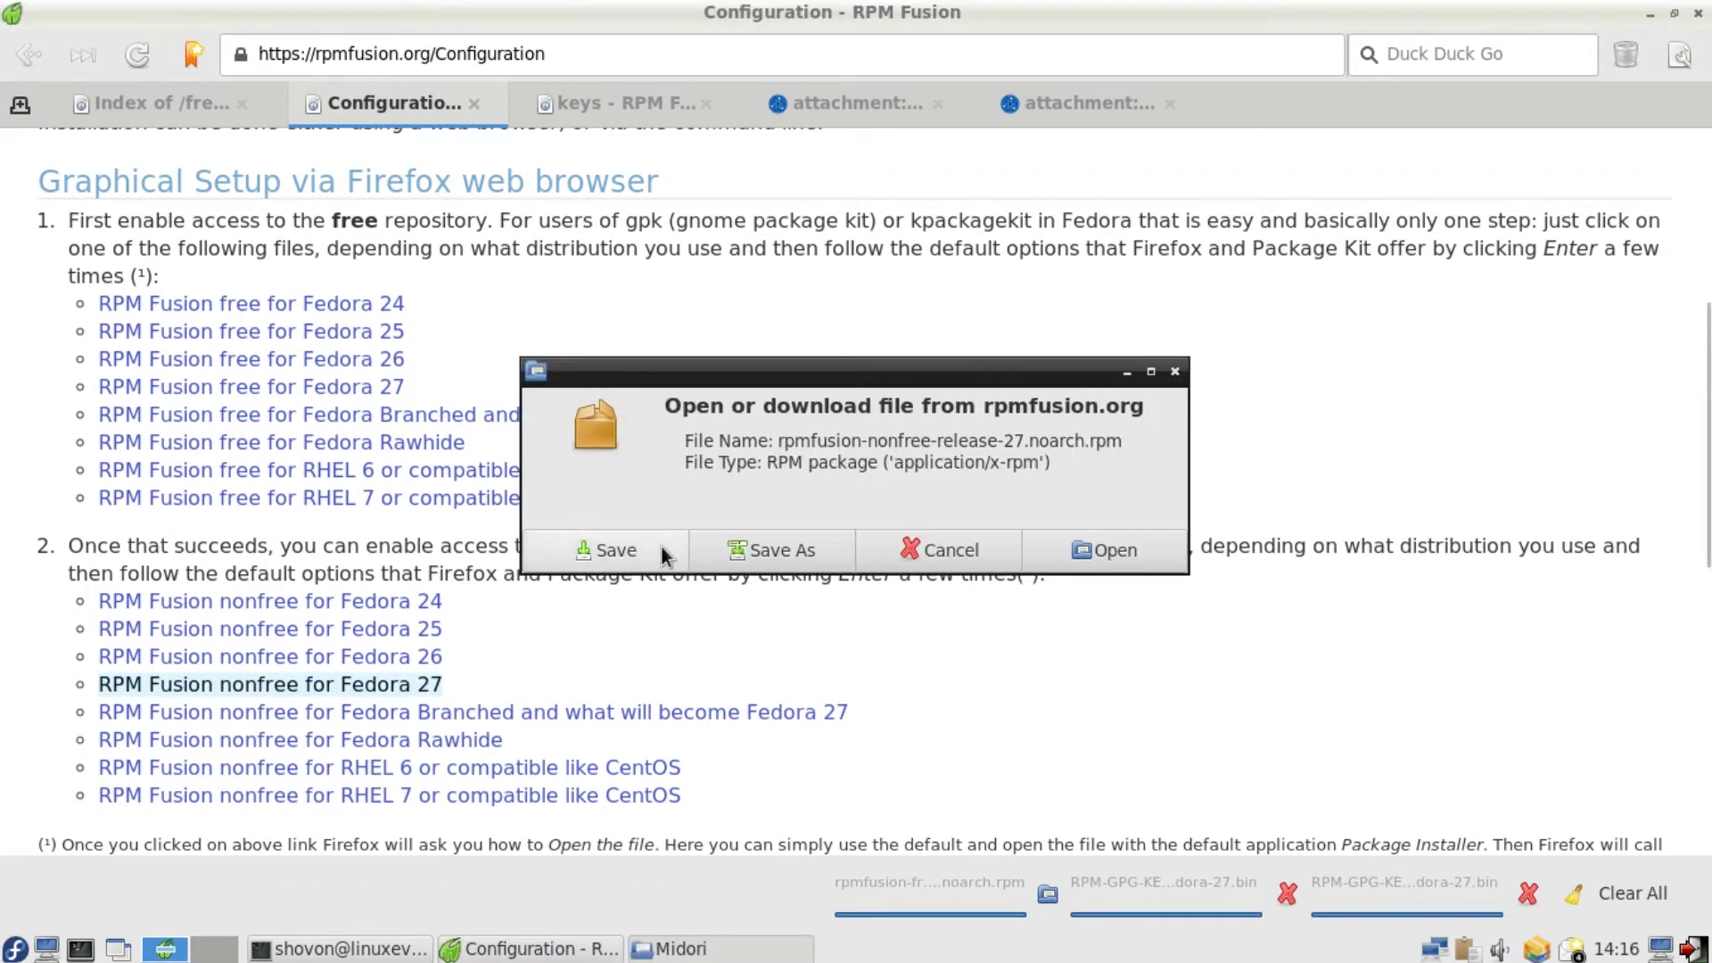
click(631, 543)
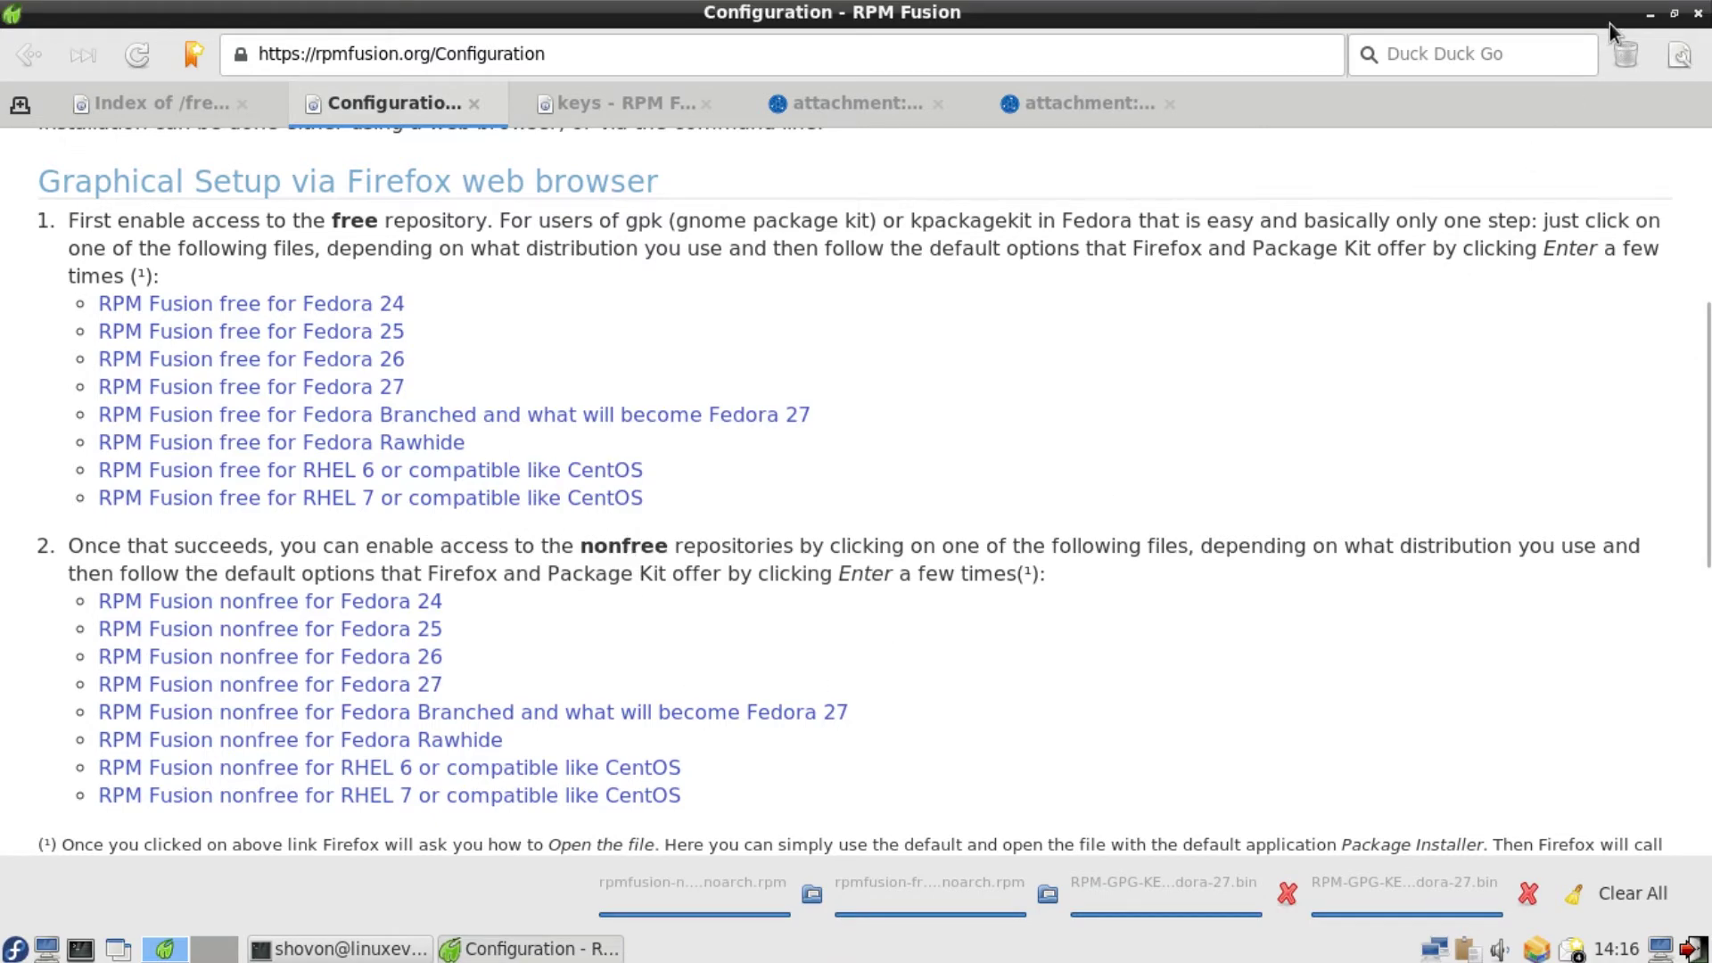
click(1647, 16)
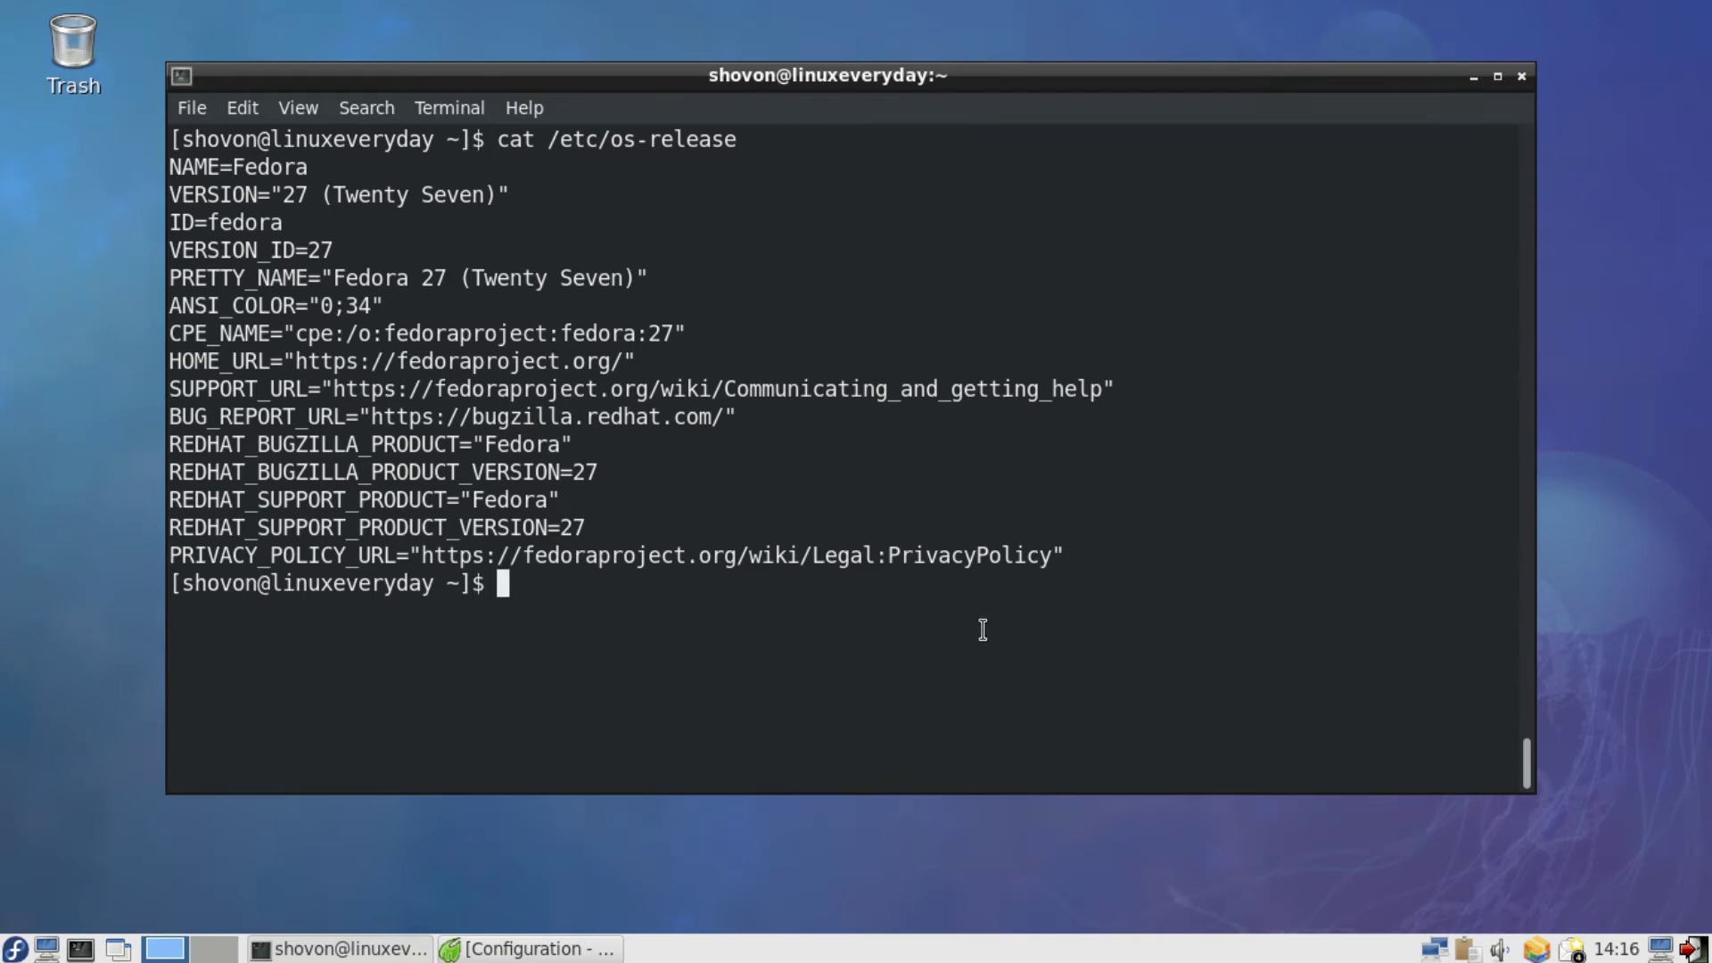
Change into Downloads and list its two release packages and two key files
key(ctrl+l)
text(cd Dow)
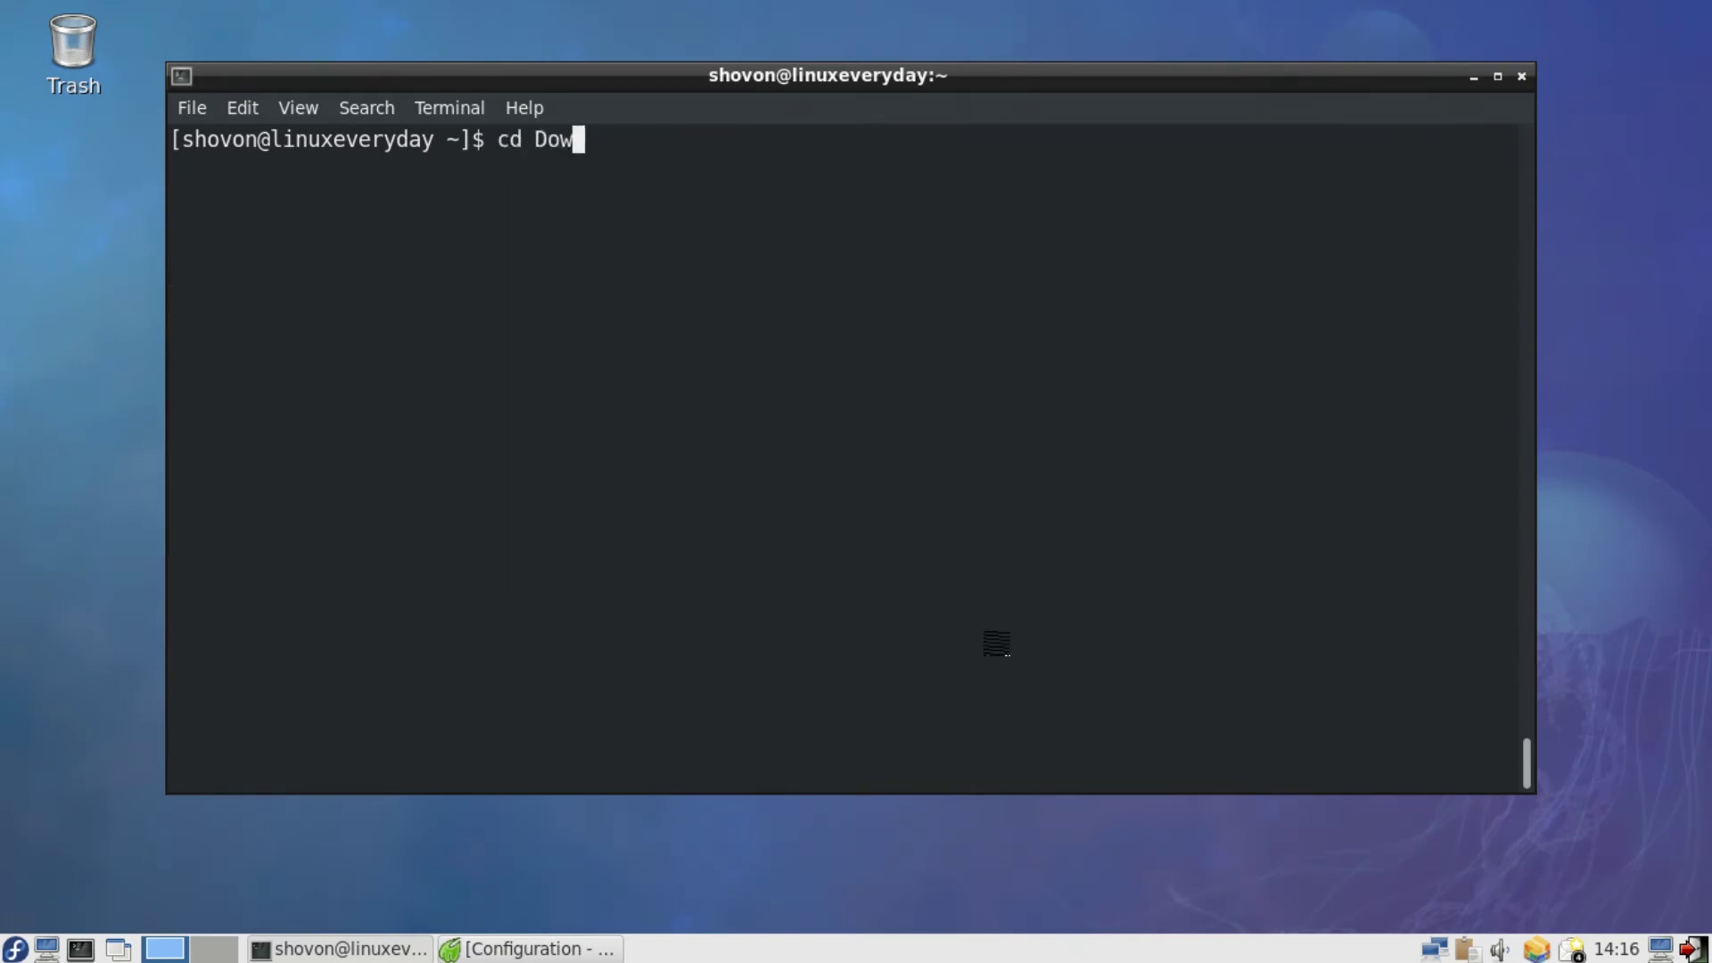
key(Tab)
key(Return)
text(ls)
key(Return)
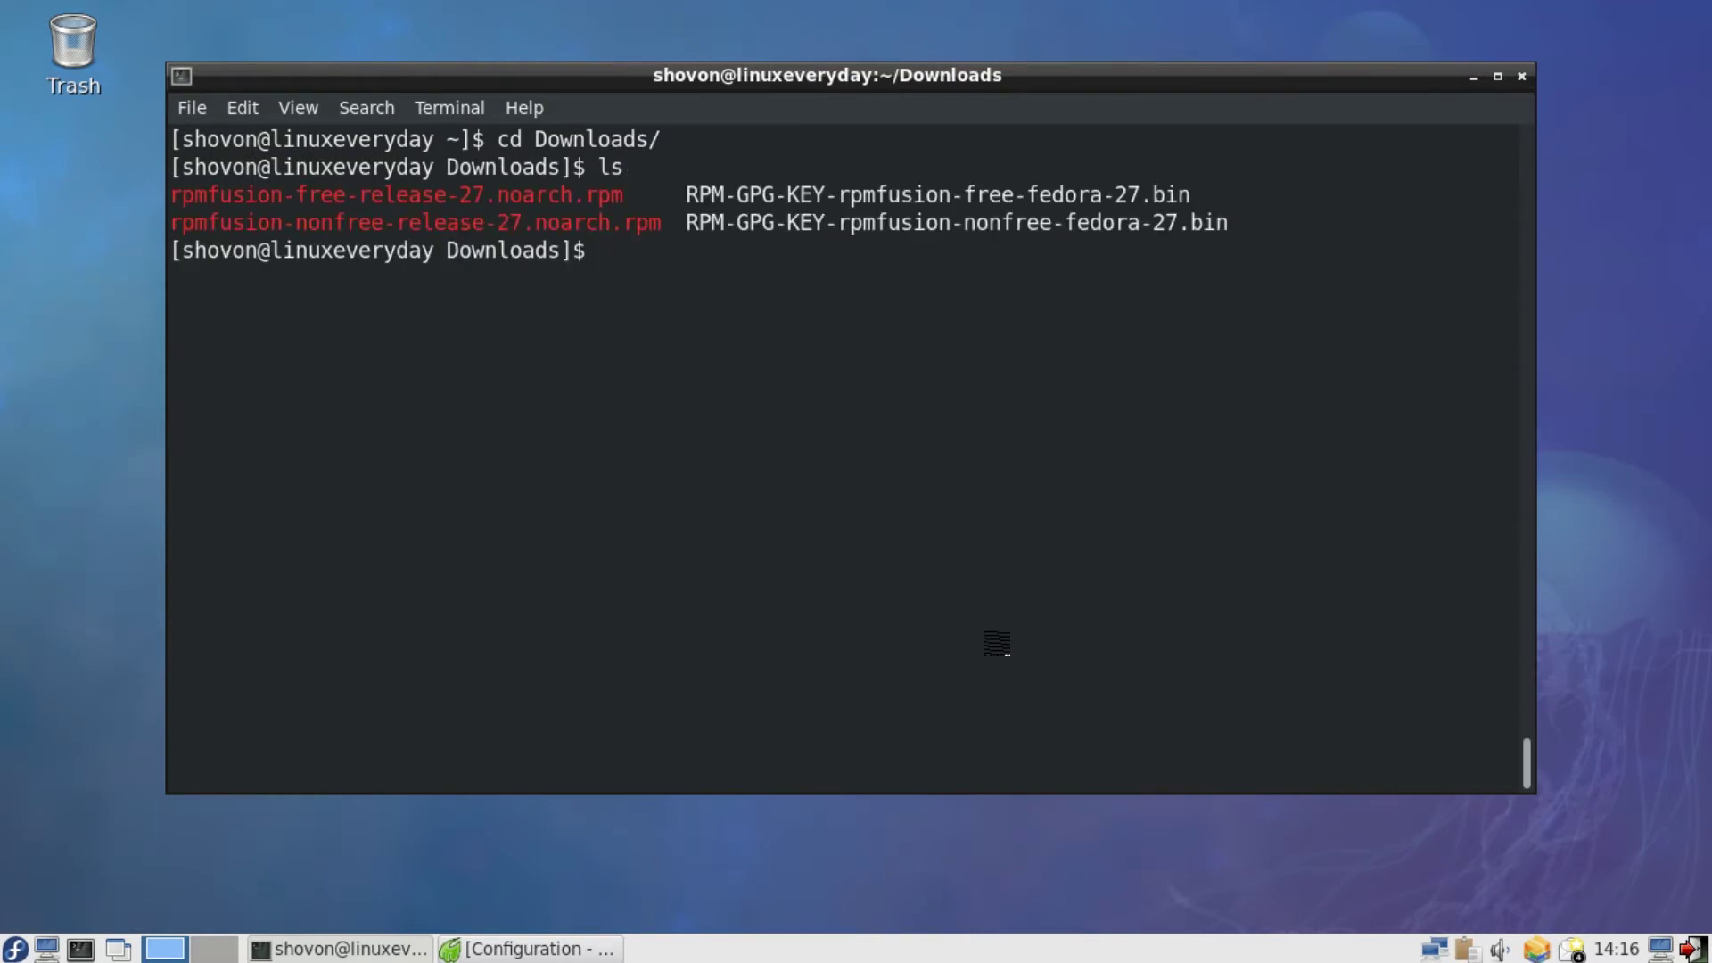
Import RPM-GPG-KEY-rpmfusion-free-fedora-27 with sudo rpm --import, entering the password
key(ctrl+l)
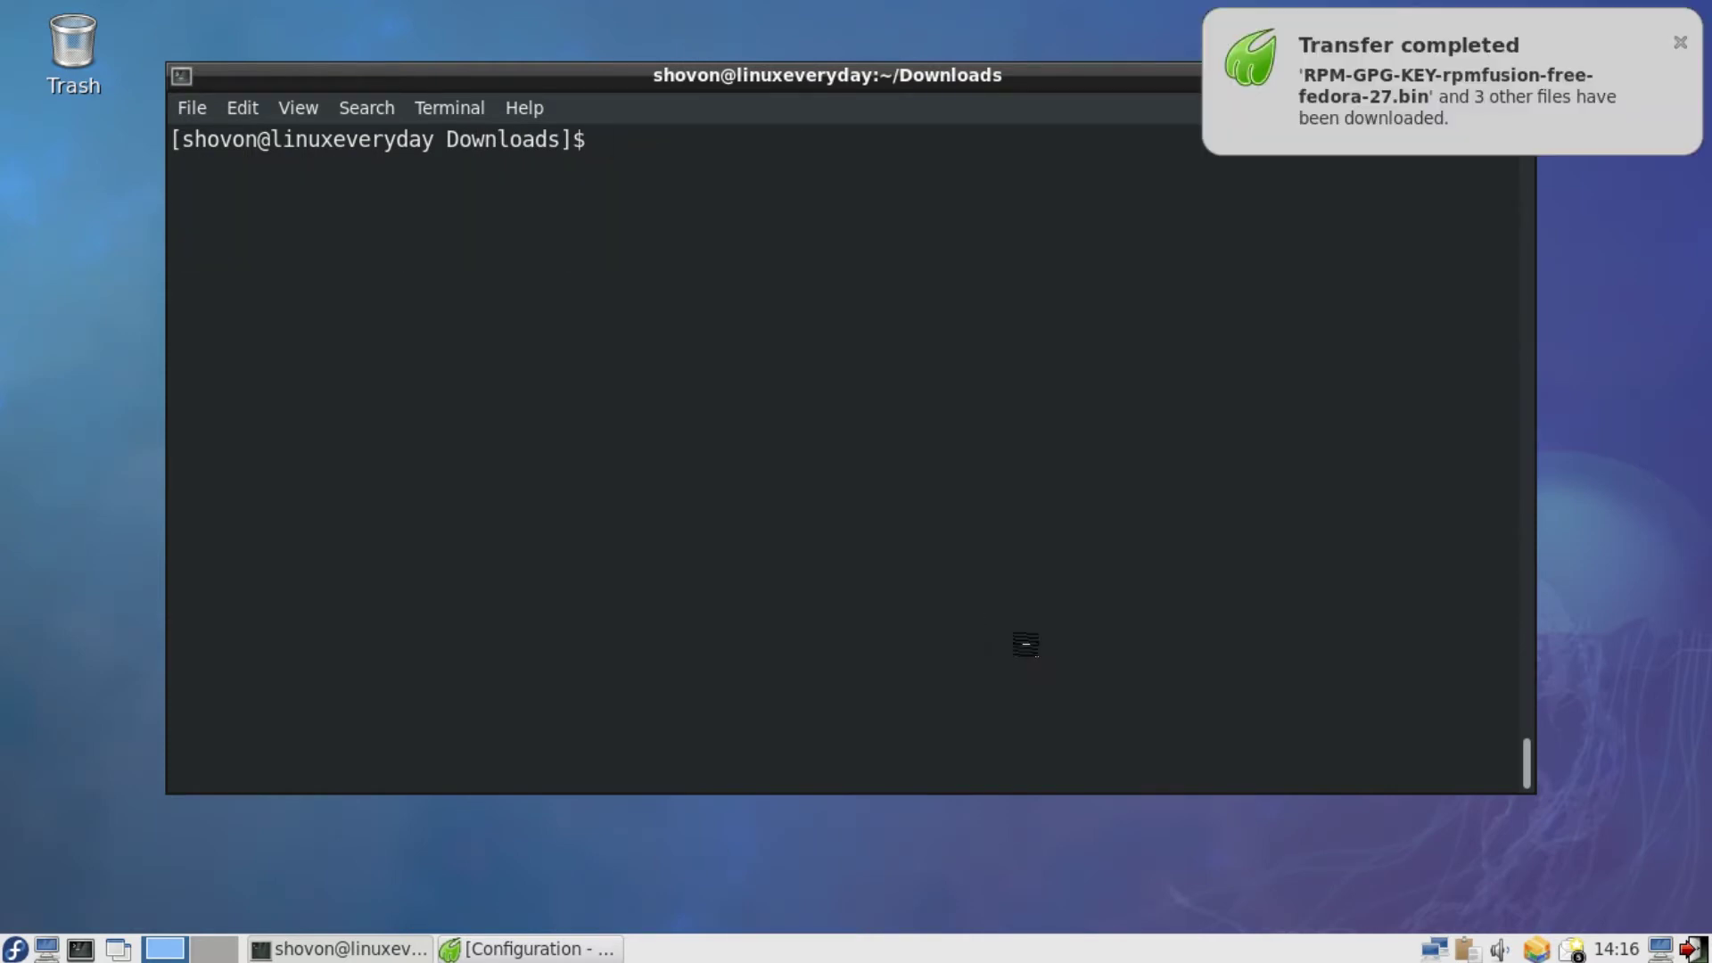
text(sudo rpm )
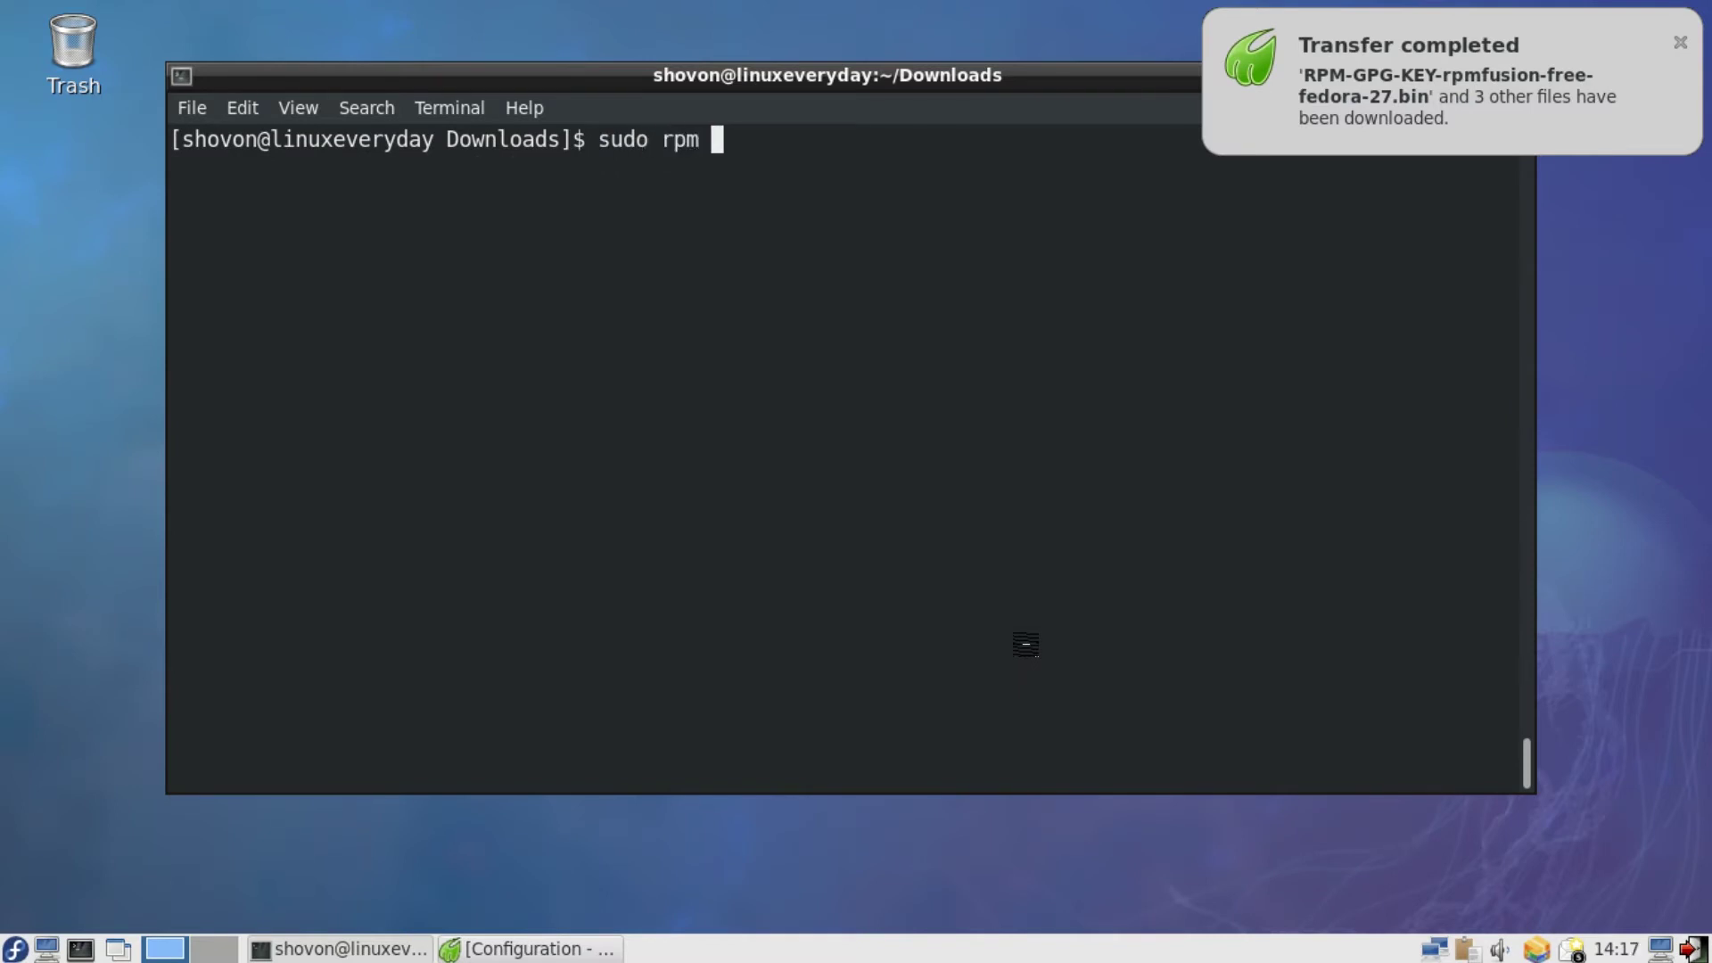
text(--import)
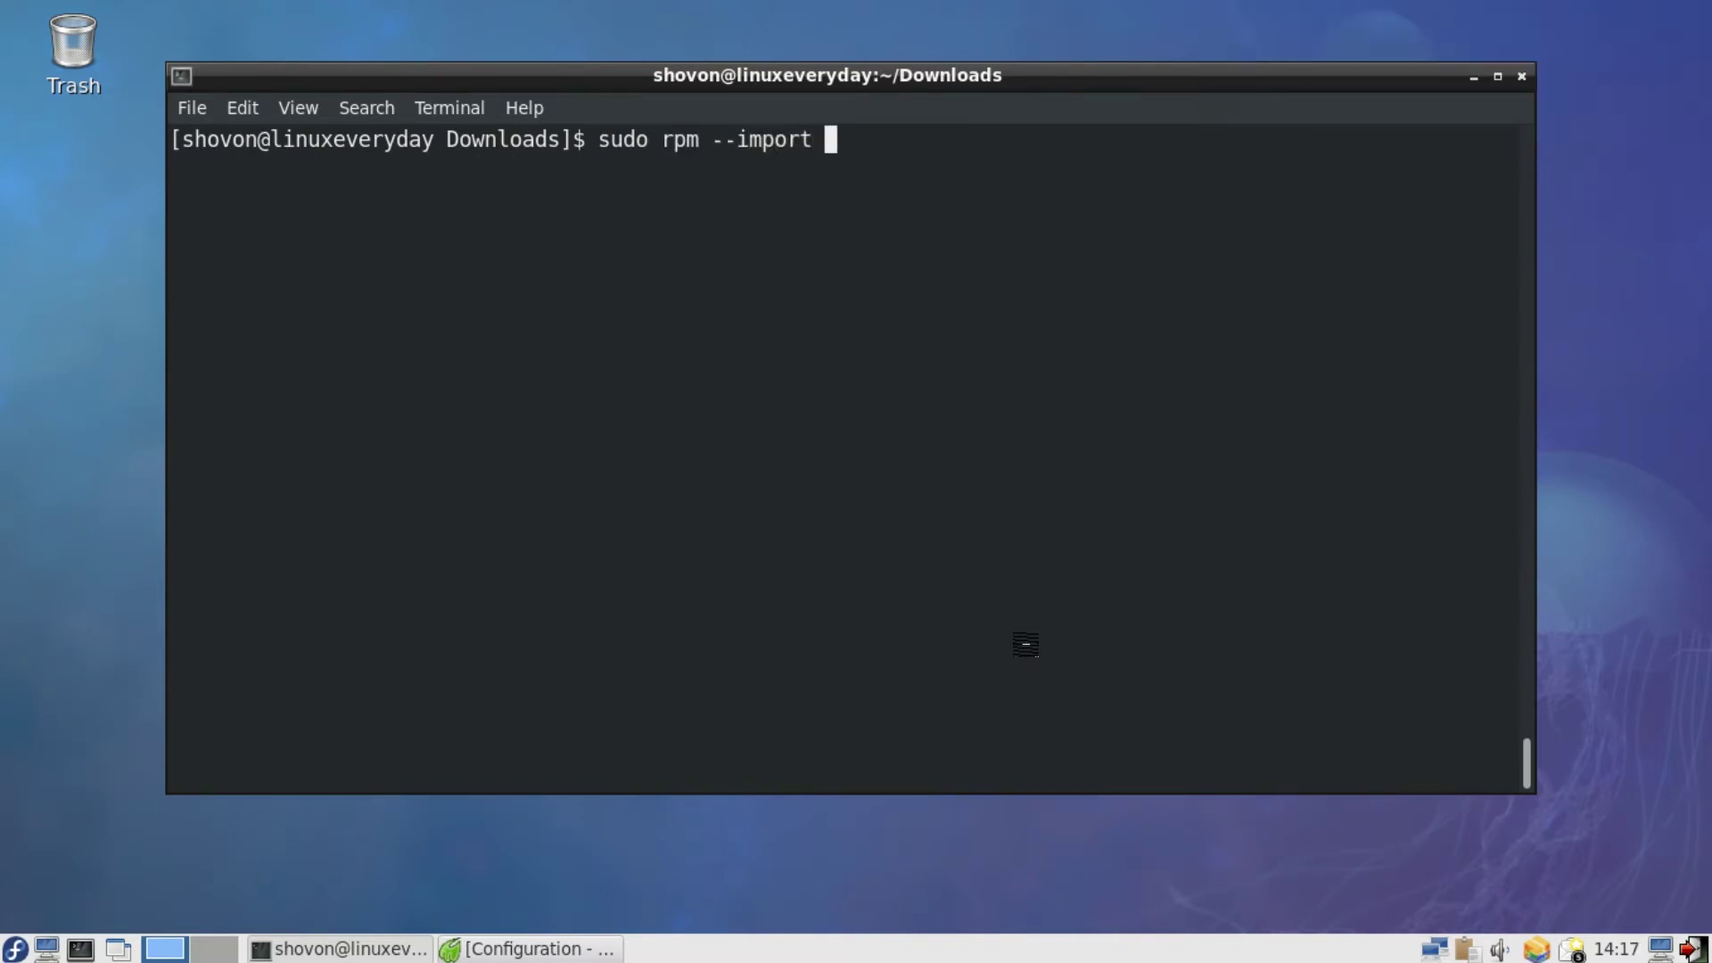
key(Tab)
key(Tab)
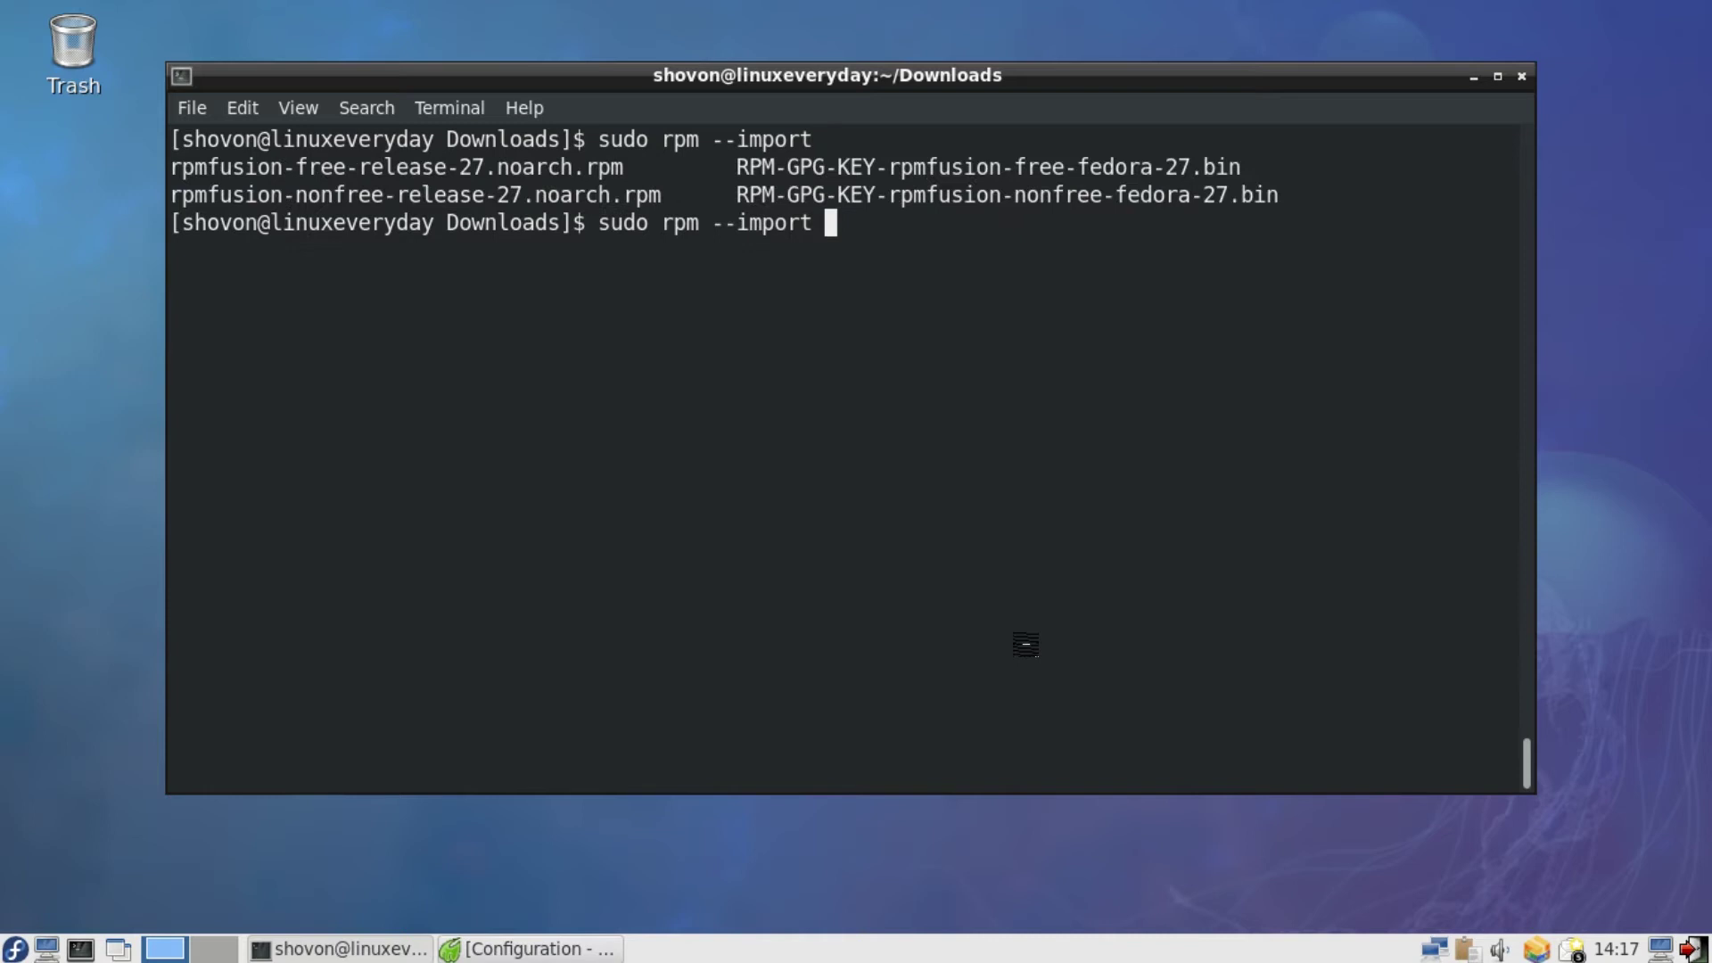
text(RP)
text(M)
key(Tab)
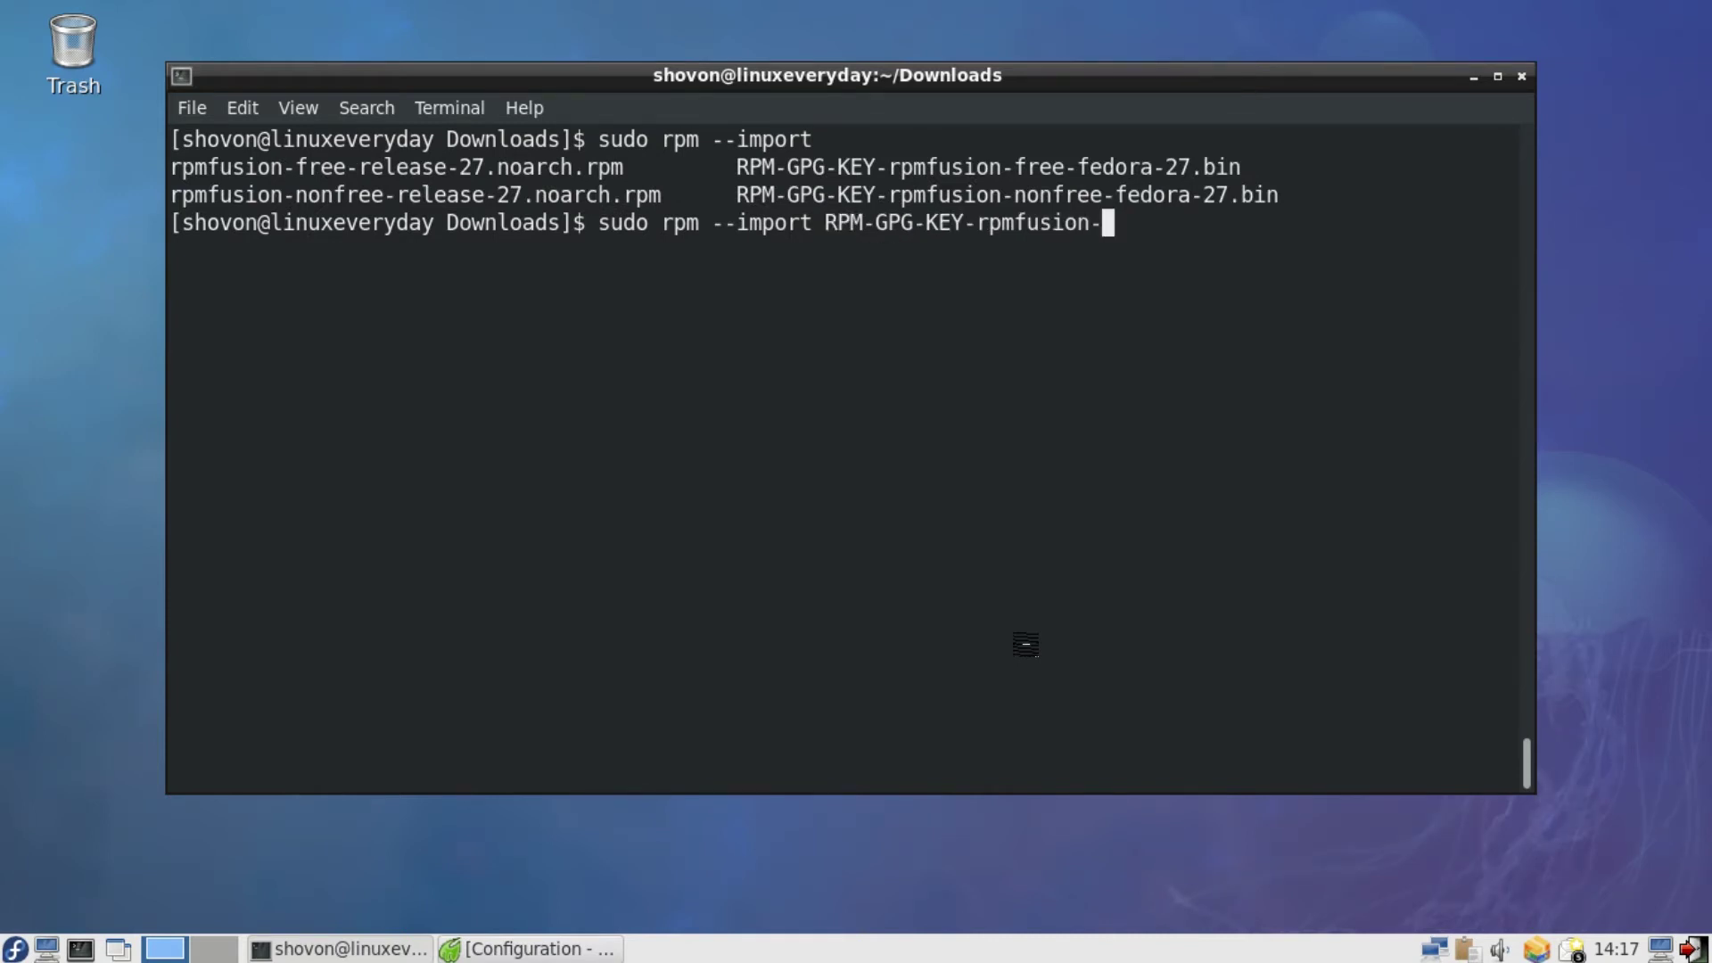
text(f)
key(Tab)
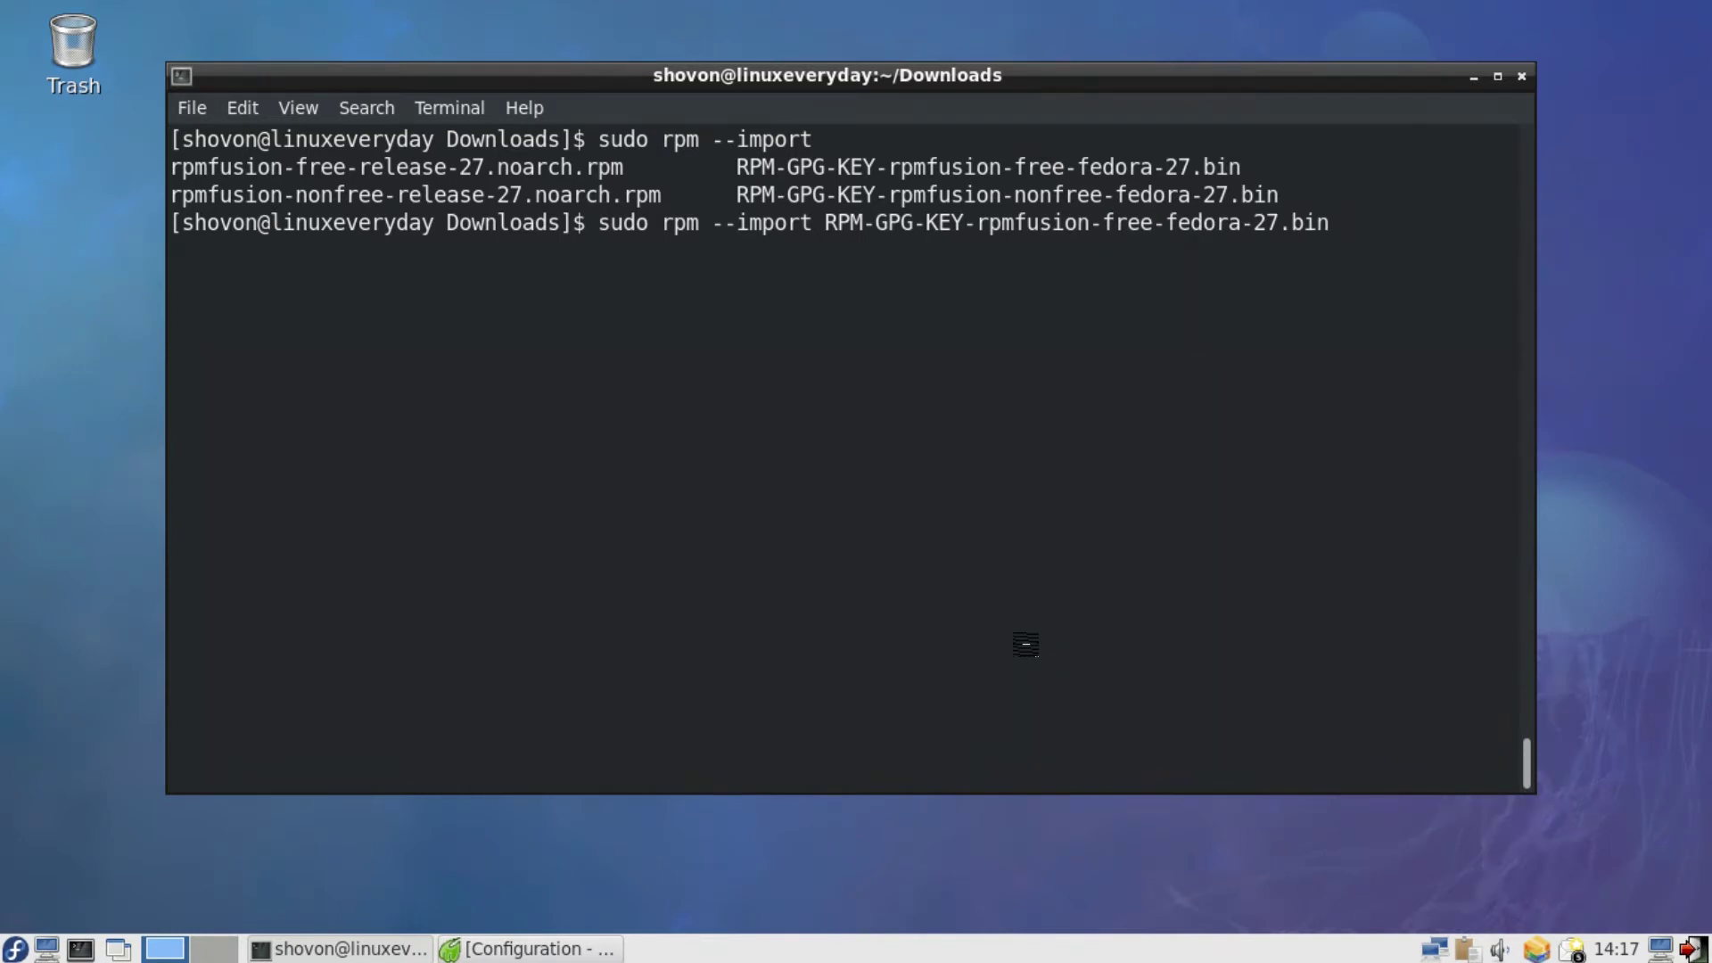
key(ctrl+l)
key(Return)
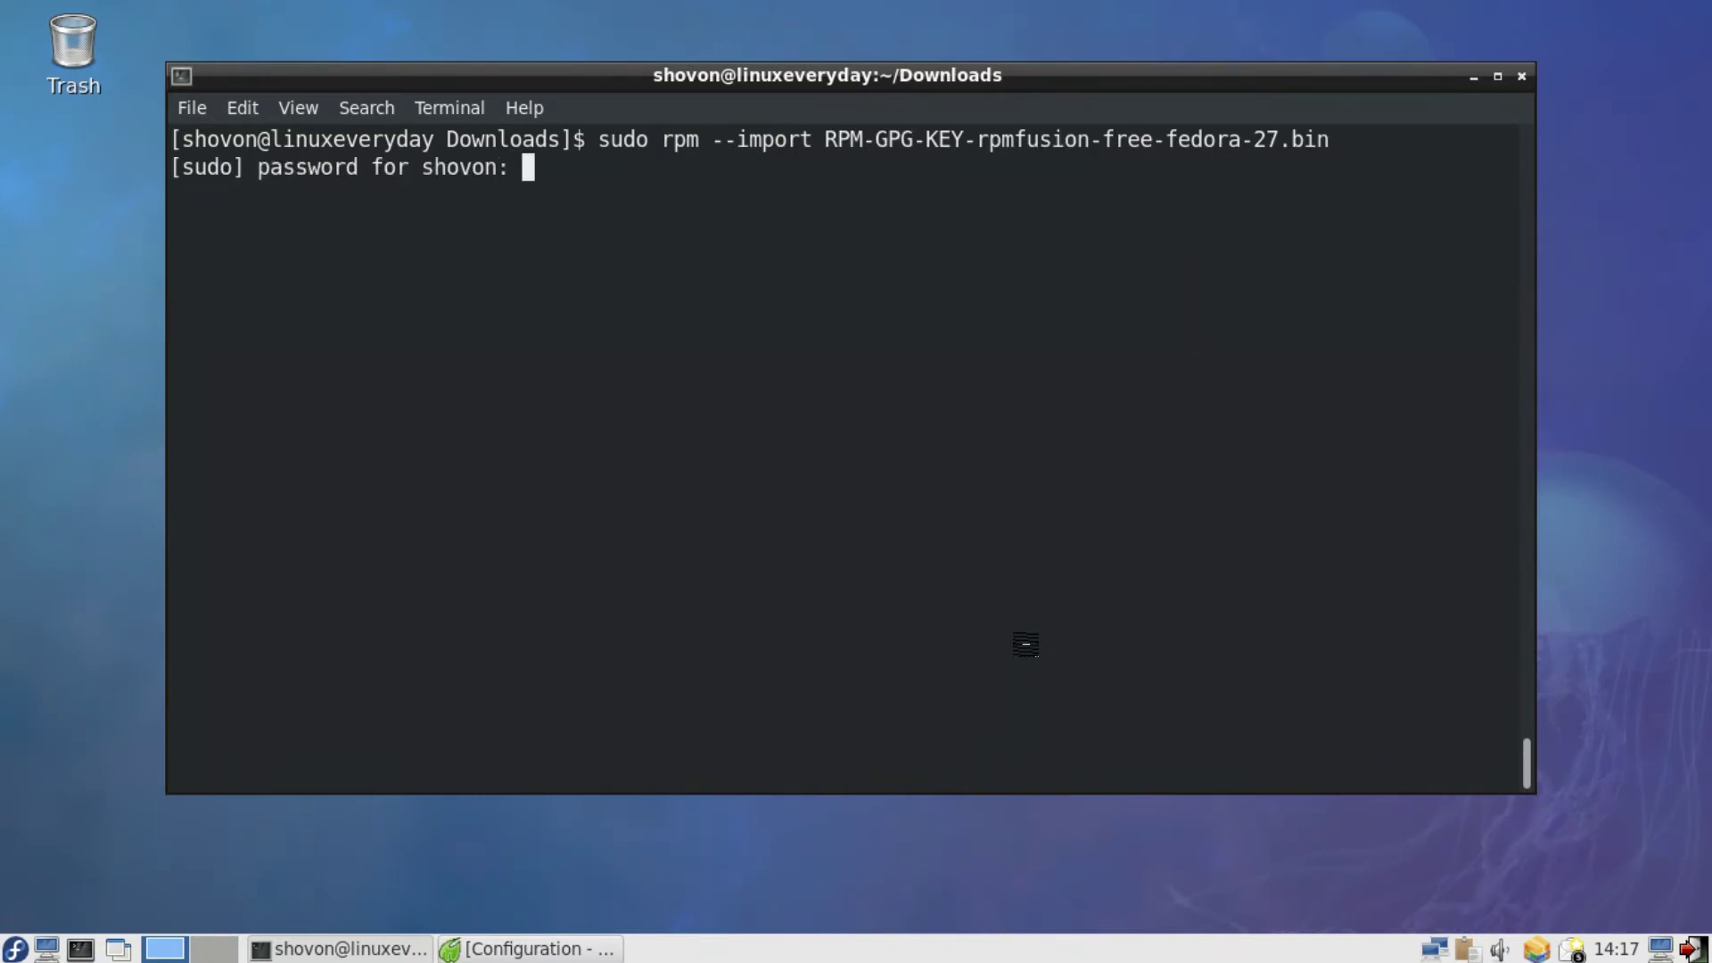
key(Return)
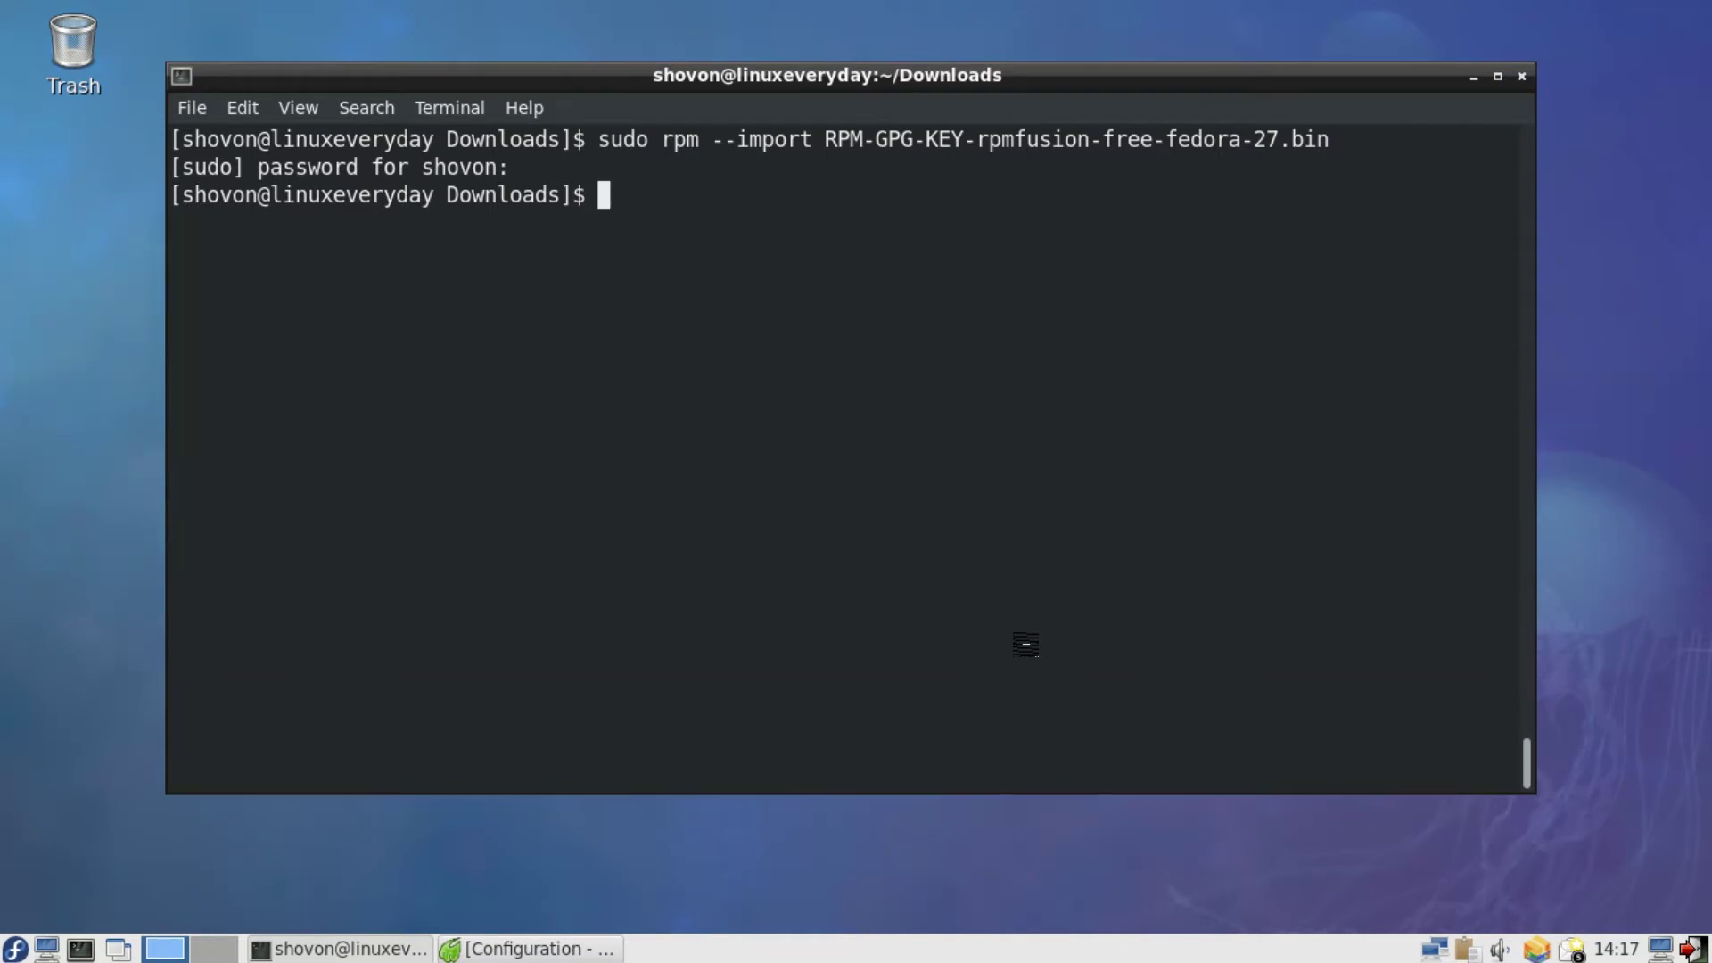
Import the nonfree Fedora 27 key by editing the recalled command
key(Up)
key(BackSpace)
key(BackSpace)
key(BackSpace)
key(BackSpace)
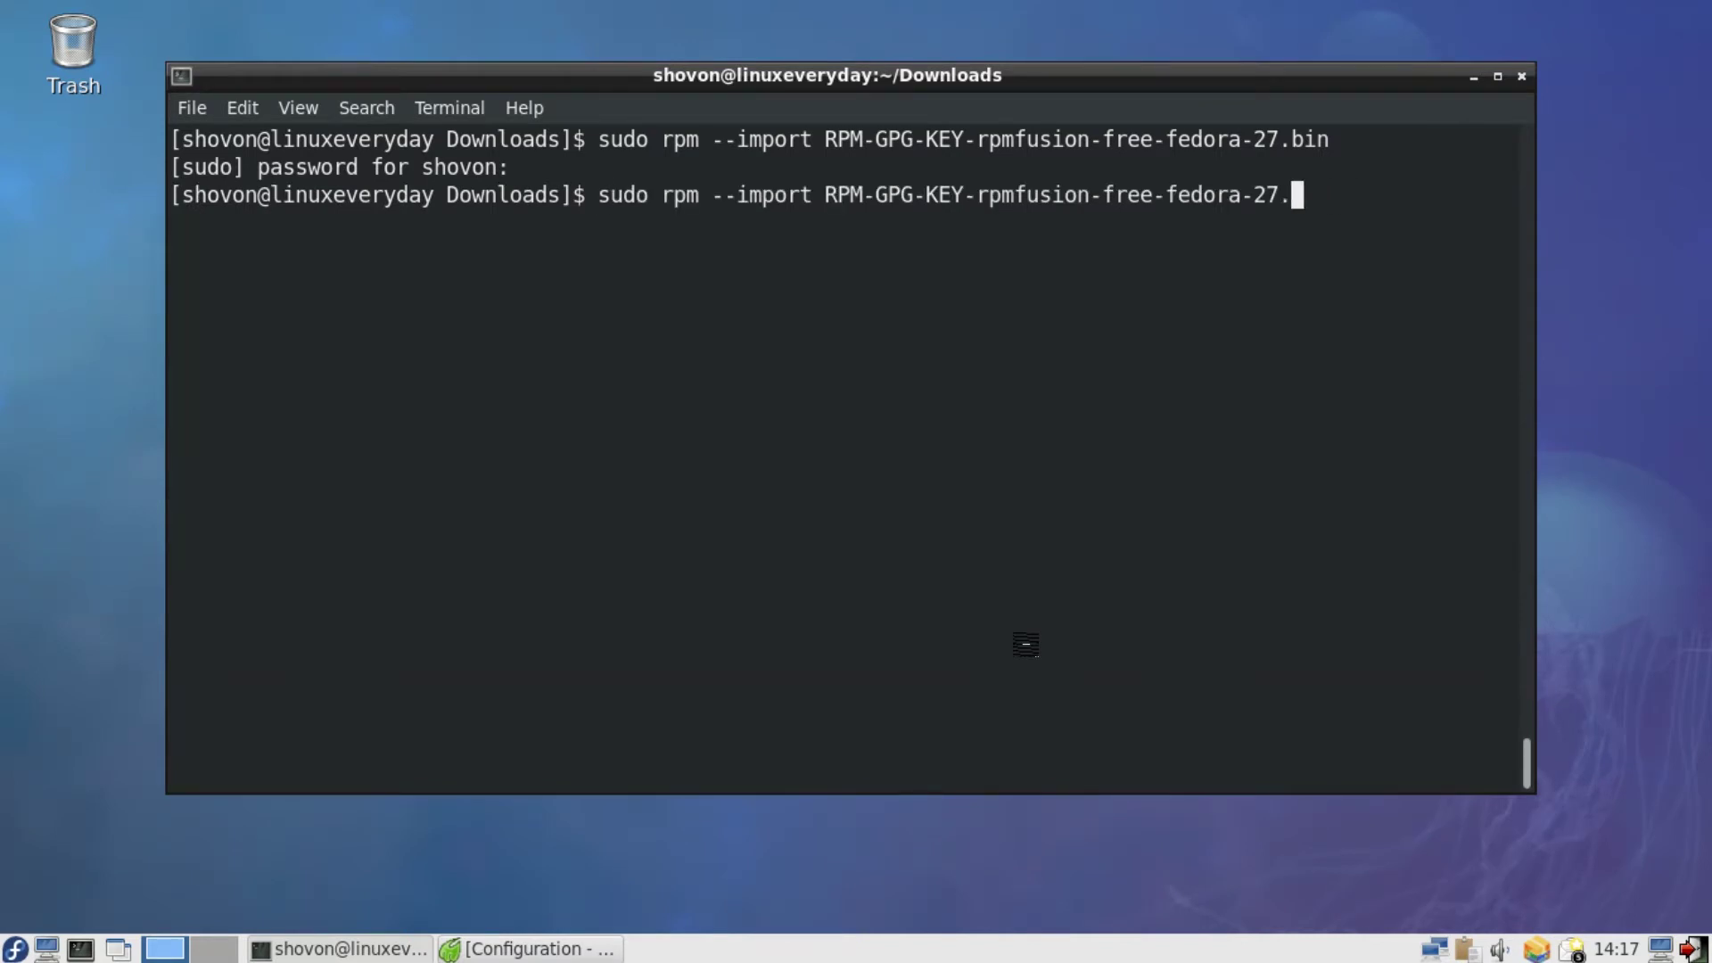
key(BackSpace)
key(BackSpace)
key(BackSpace)
key(BackSpace)
key(BackSpace)
key(BackSpace)
key(BackSpace)
text(n)
key(Tab)
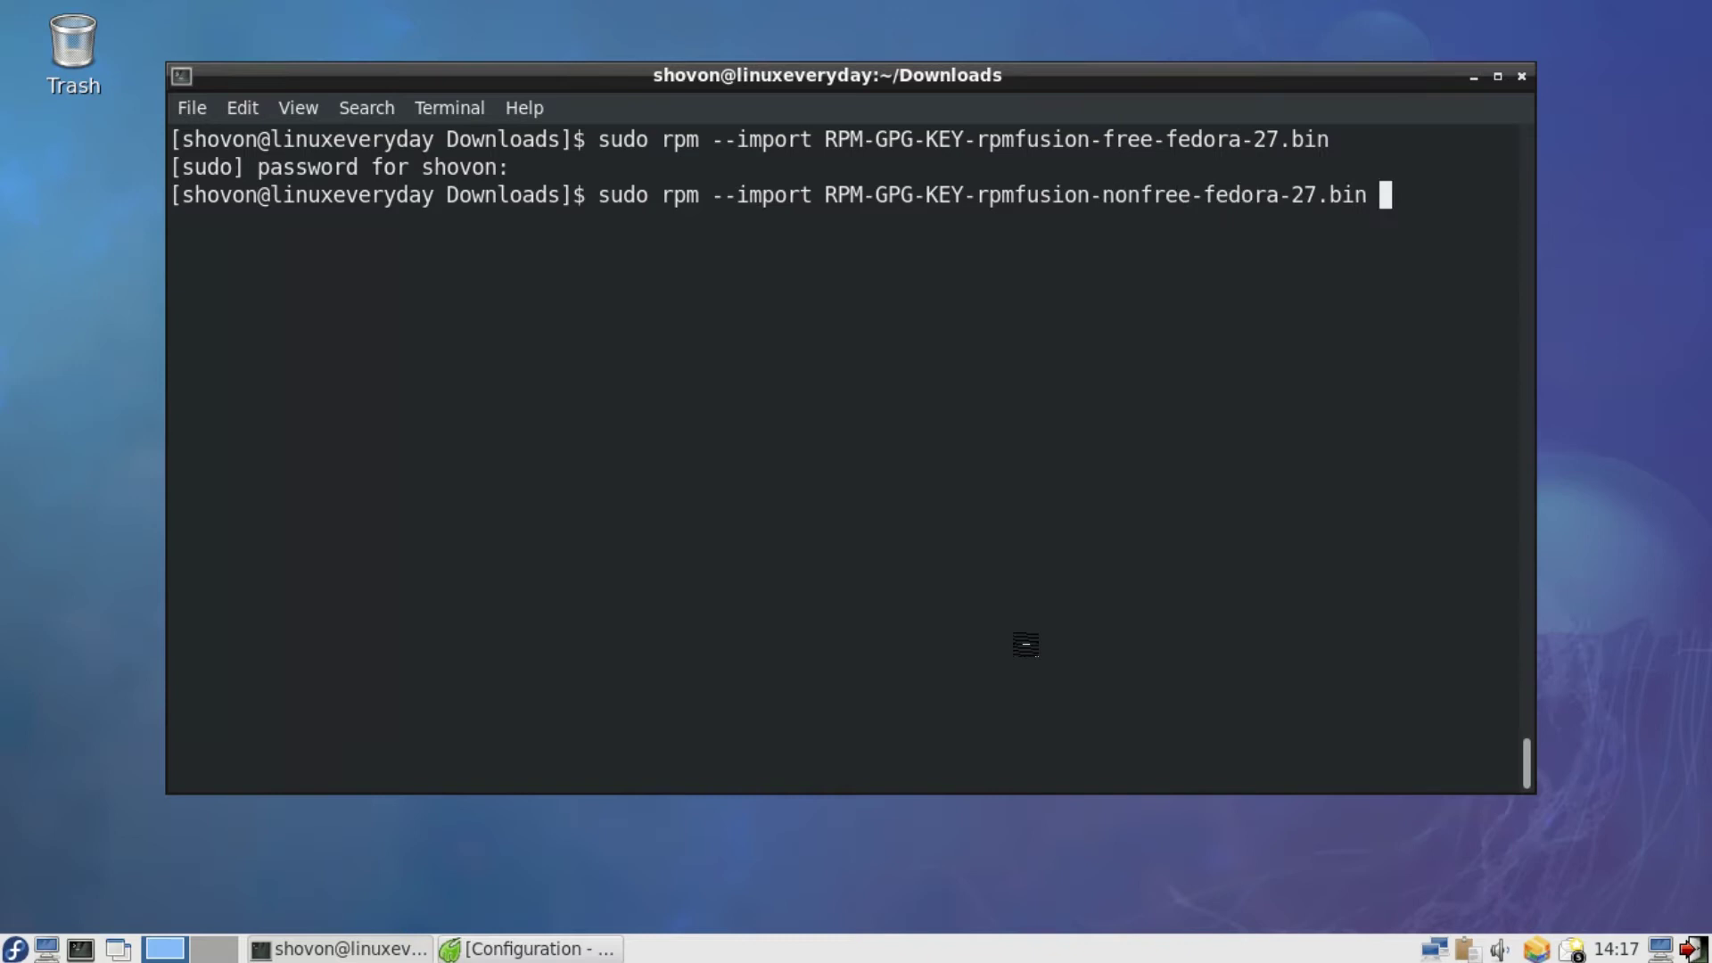
key(Return)
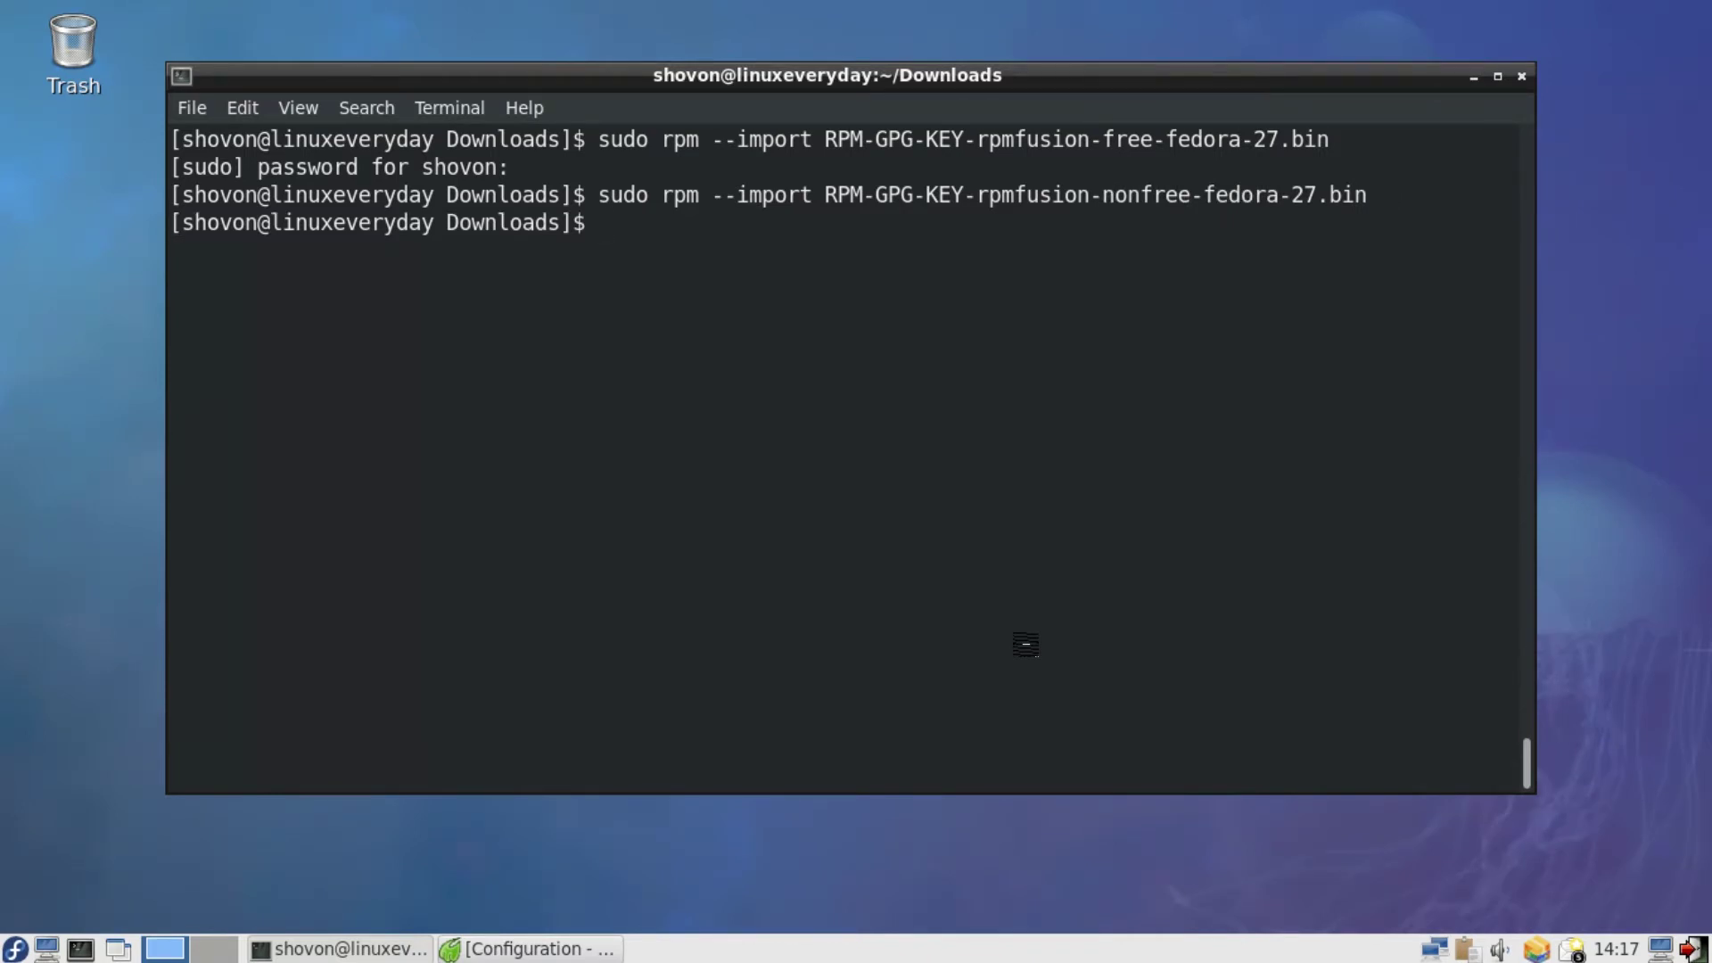
key(ctrl+l)
text(ls)
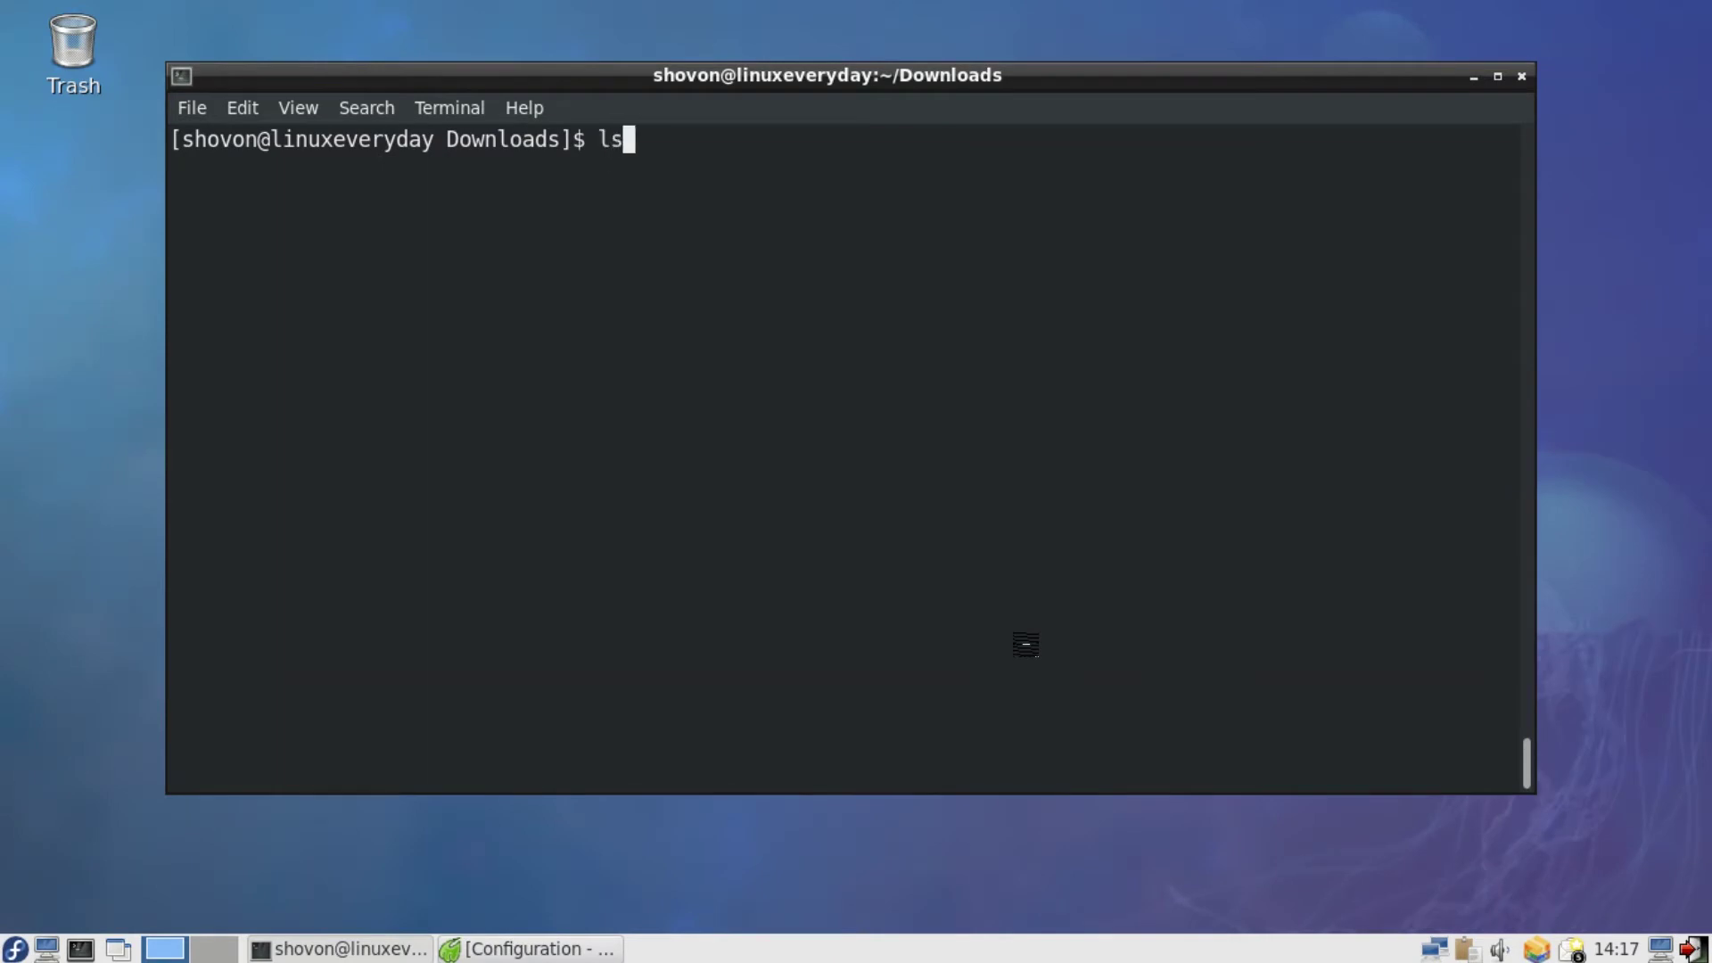
Install rpmfusion-free-release-27.noarch.rpm with sudo rpm -ivU; it's already installed
key(Return)
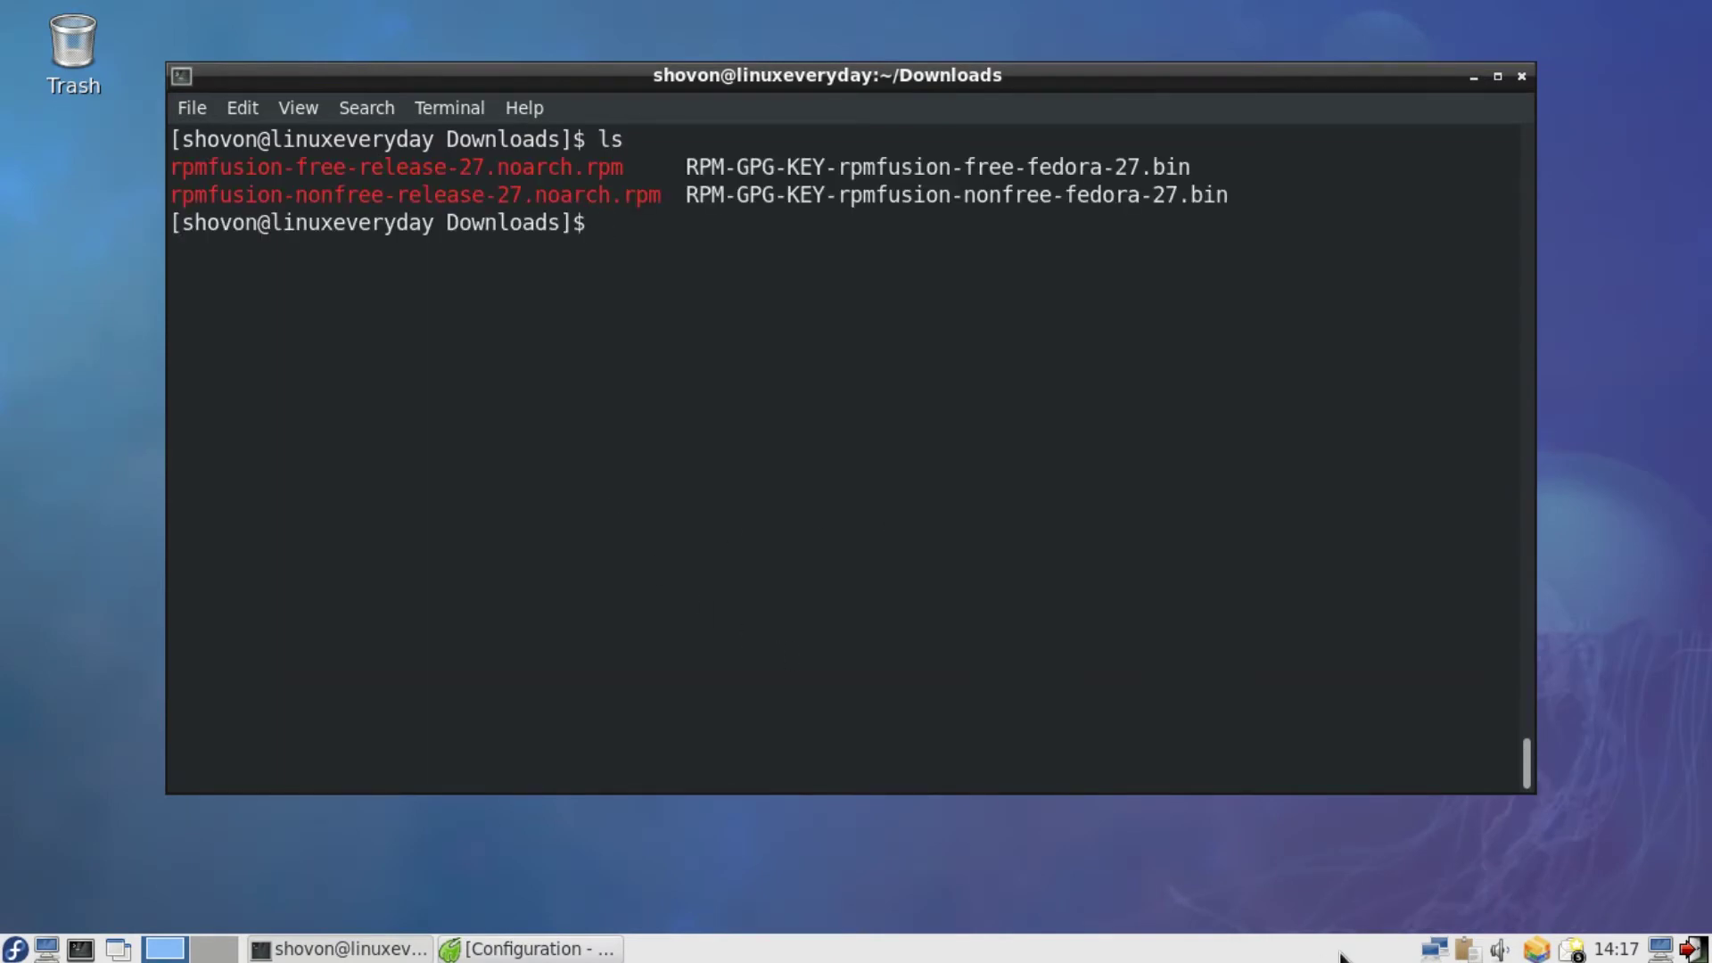
text(sudo rpm -)
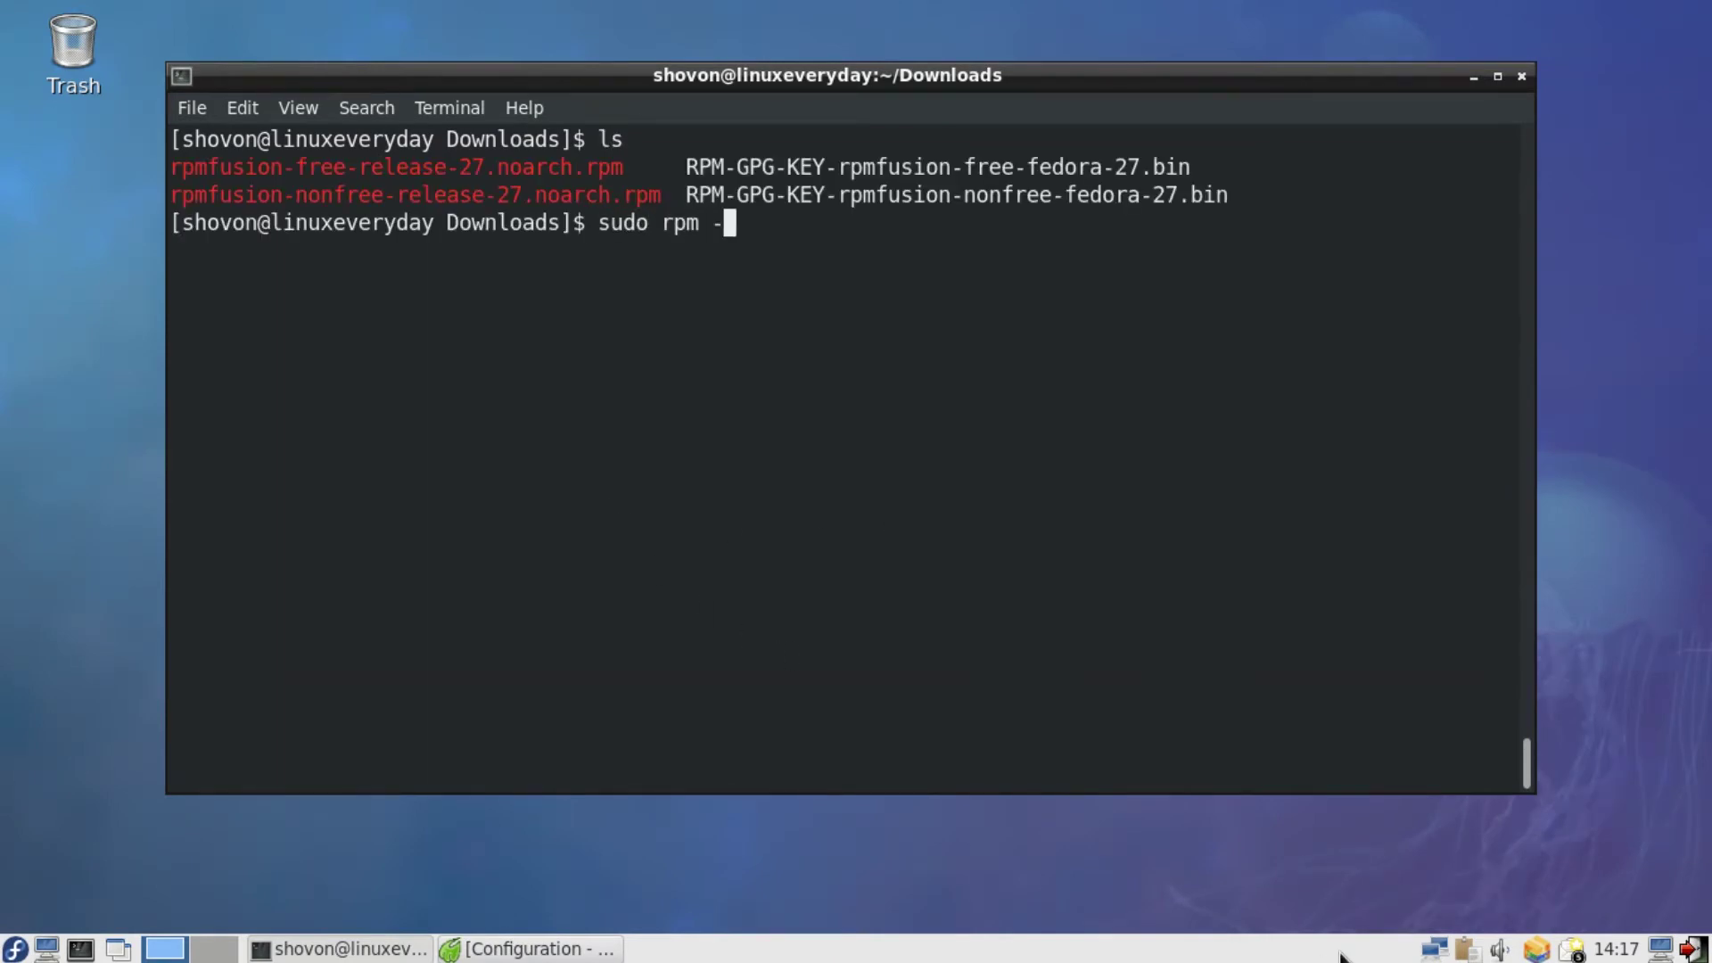
text(ivU rp)
key(Tab)
text(f)
key(Tab)
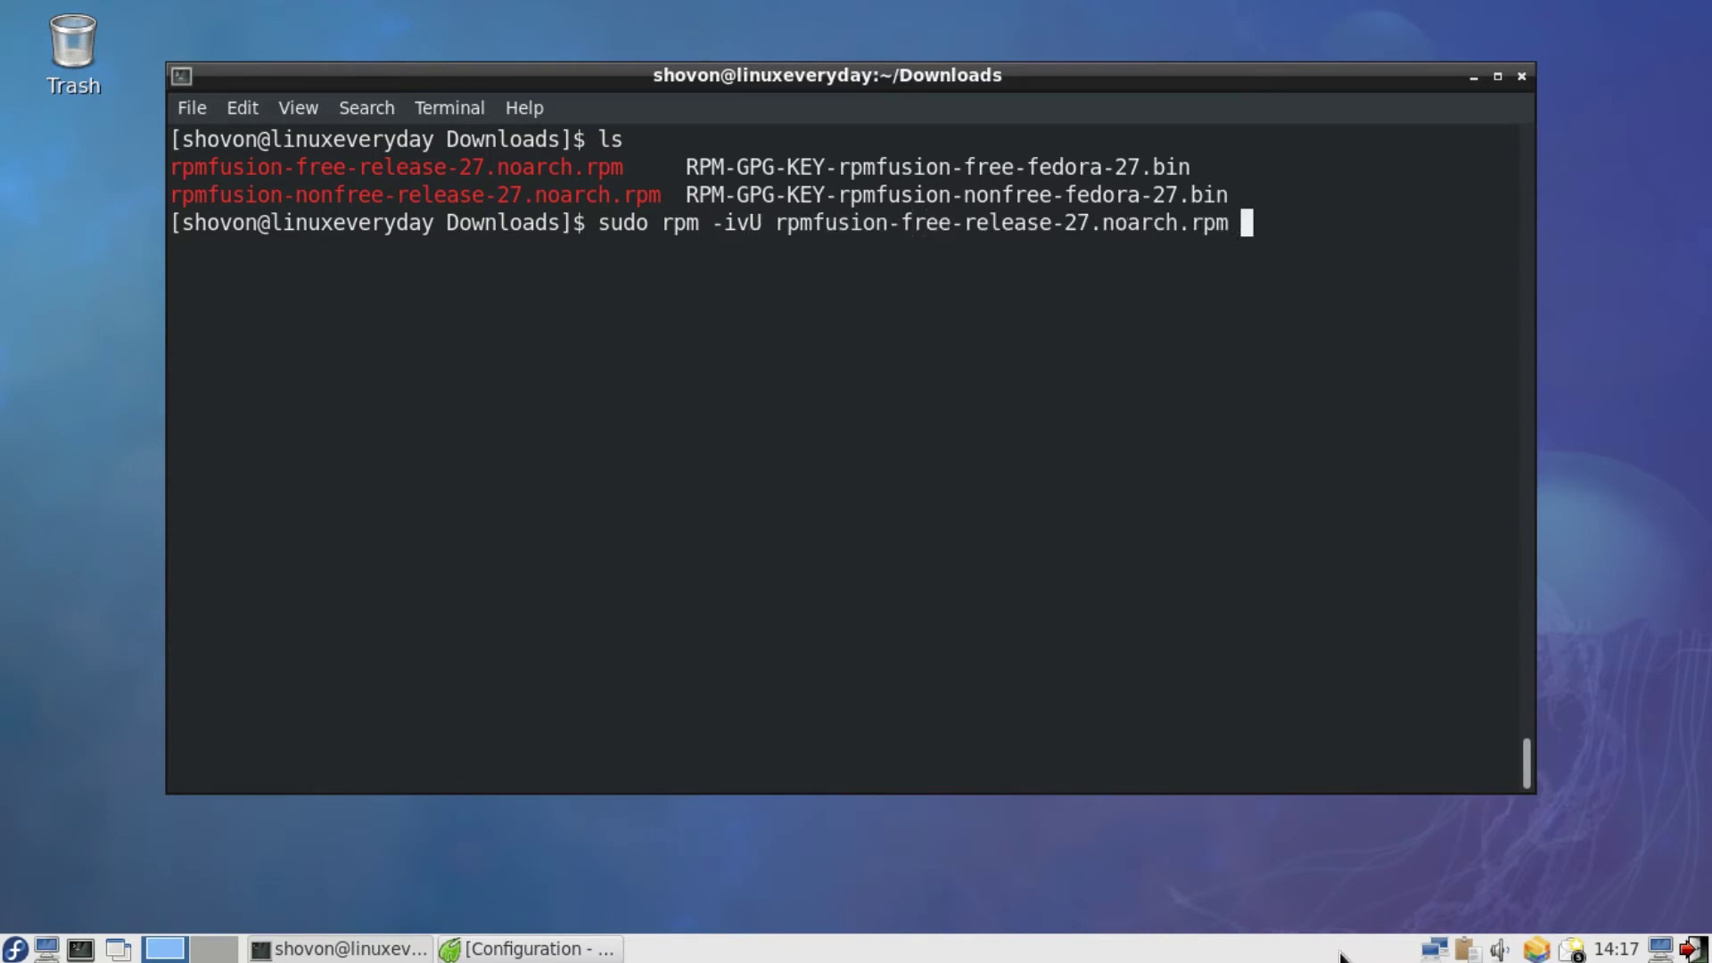
key(Return)
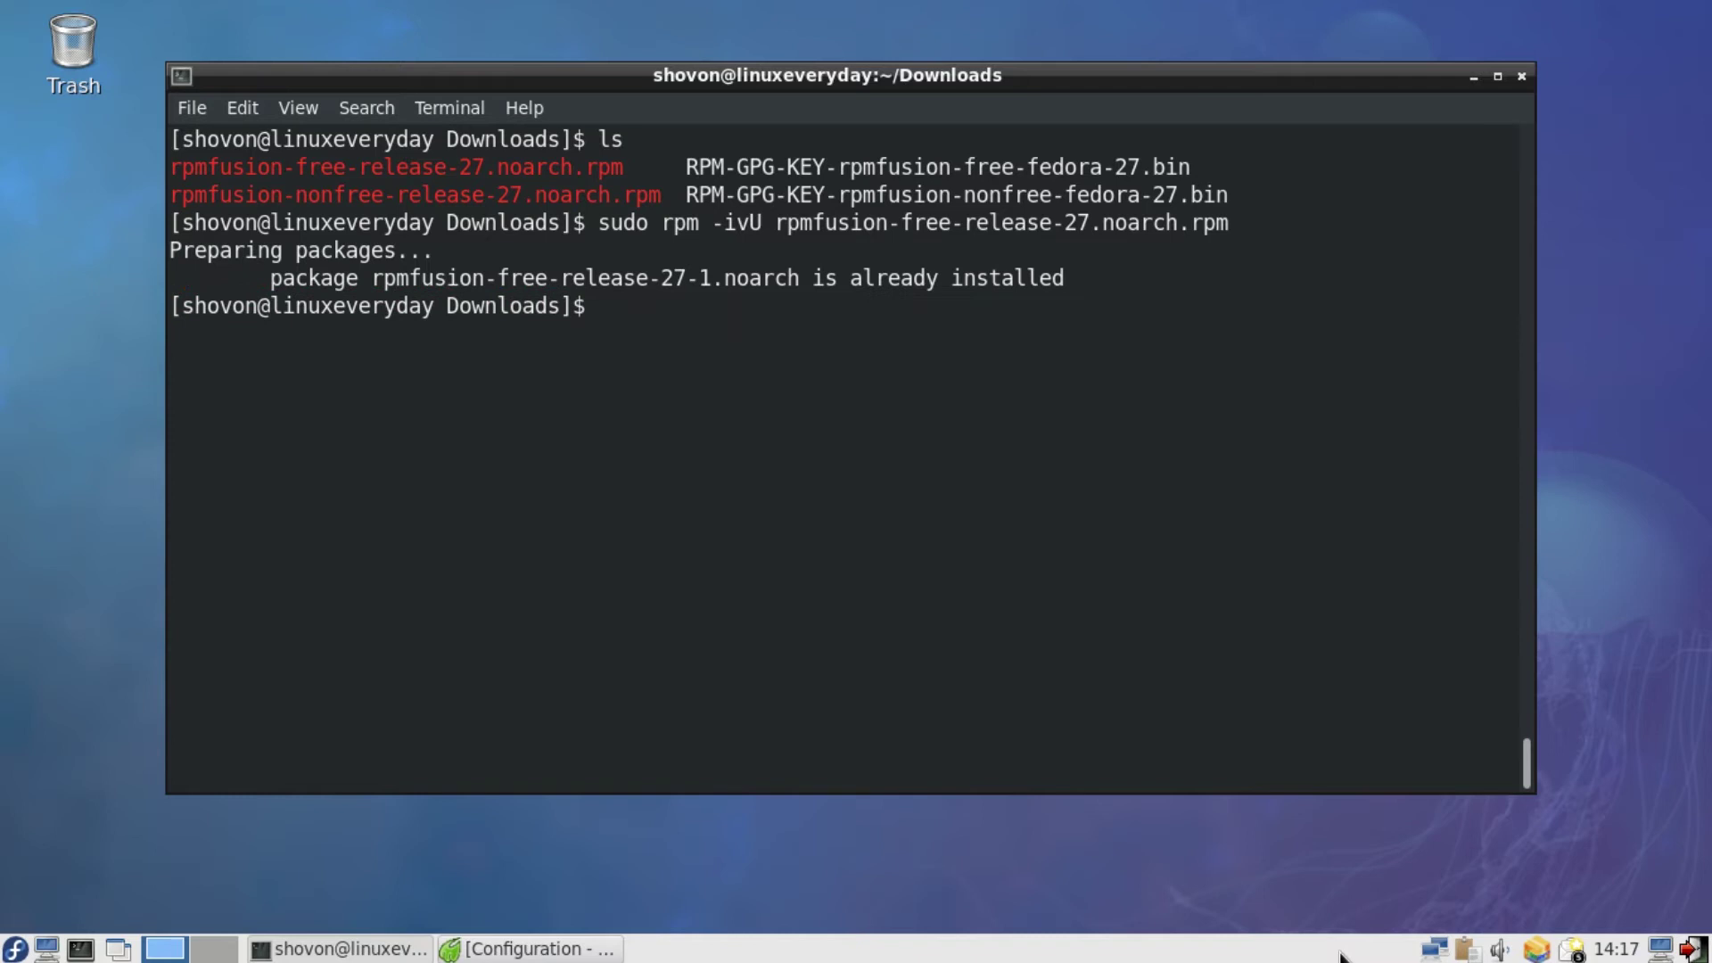
Install rpmfusion-nonfree-release-27.noarch.rpm by editing the recalled command
key(Up)
key(BackSpace)
key(BackSpace)
key(BackSpace)
key(BackSpace)
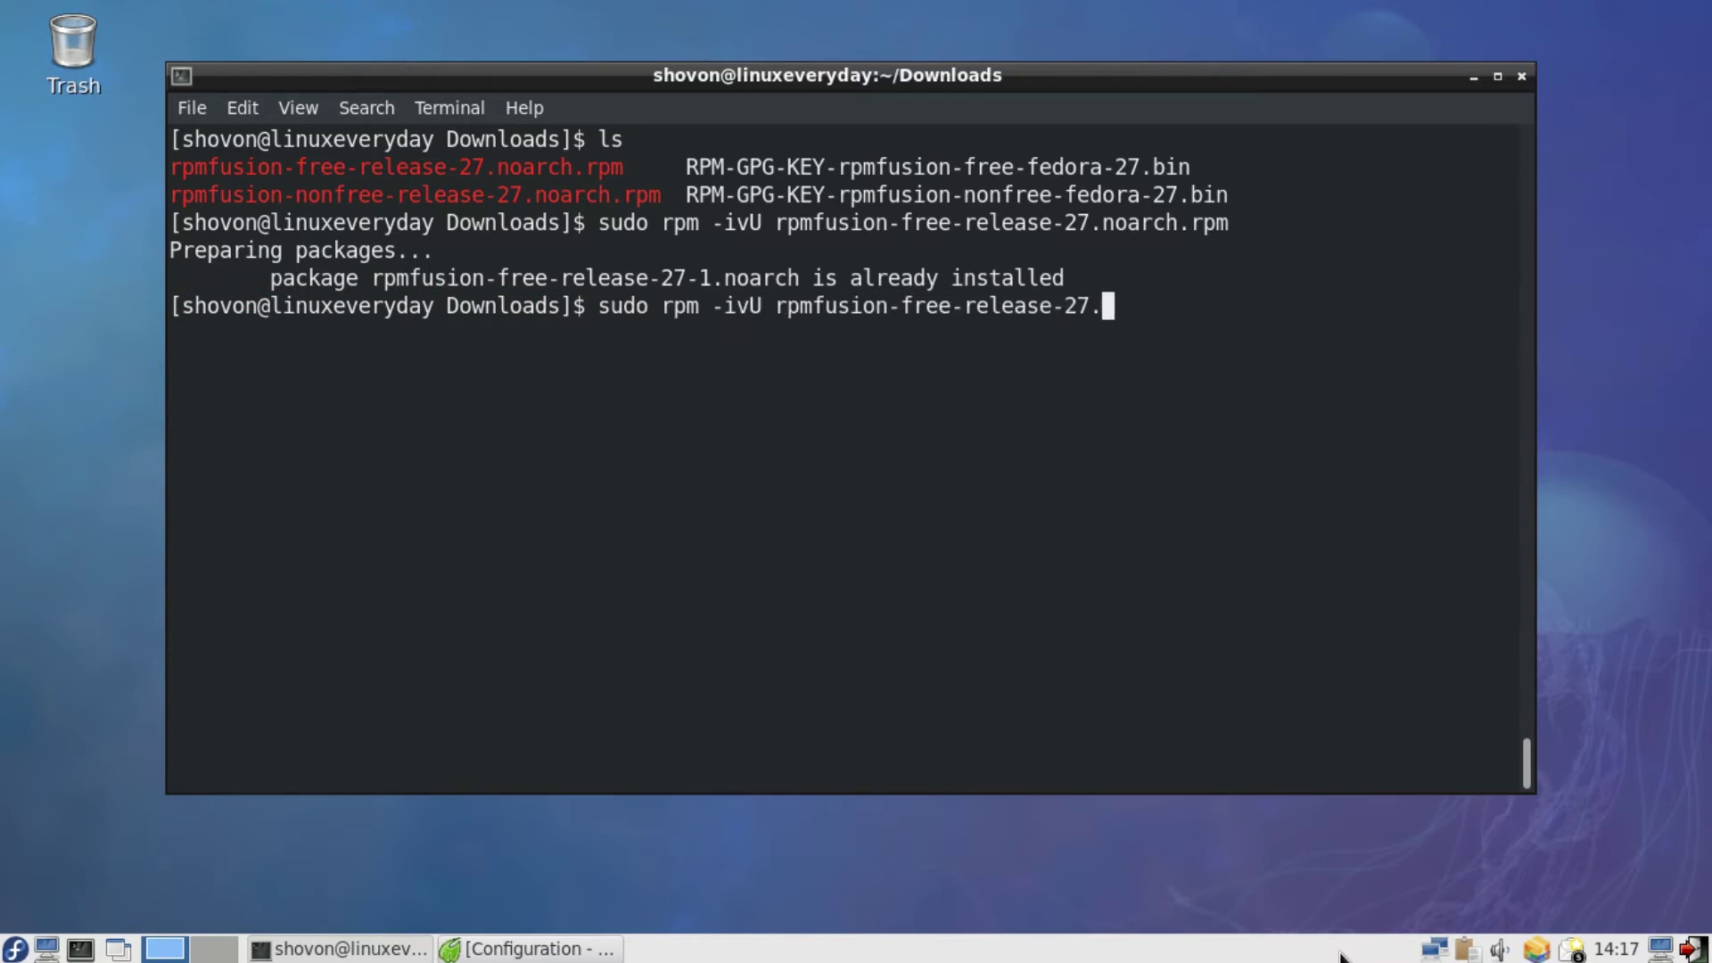
key(BackSpace)
key(BackSpace)
key(BackSpace)
key(BackSpace)
key(BackSpace)
text(no)
key(Tab)
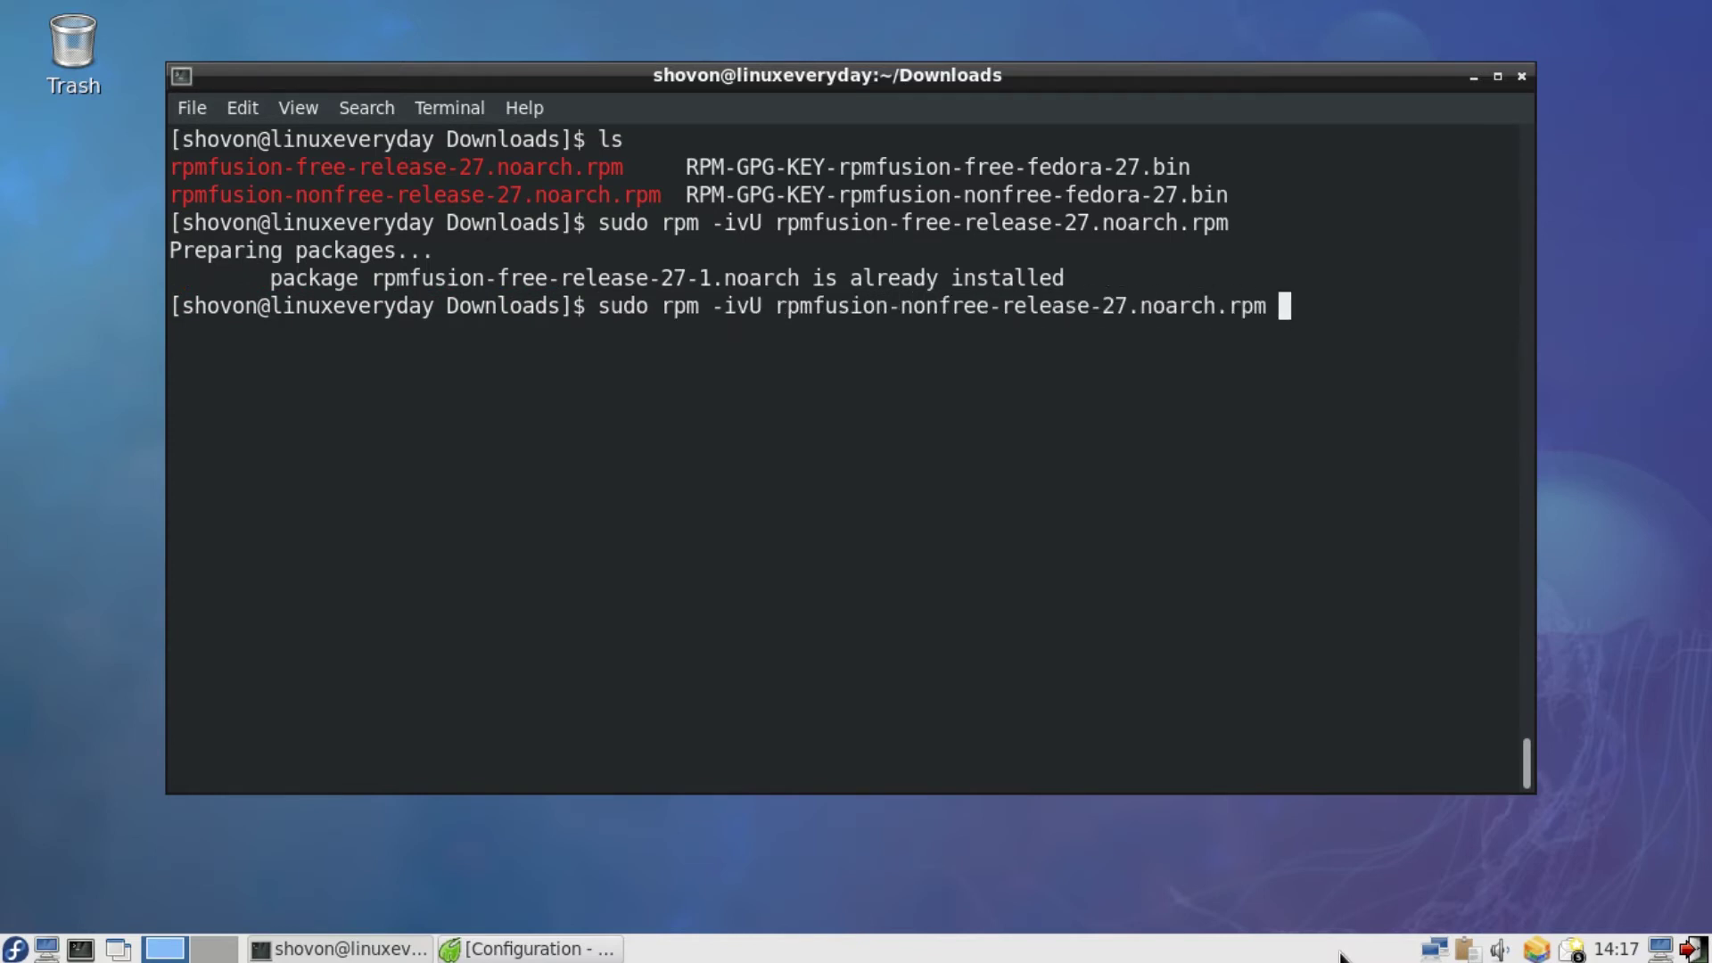
key(Return)
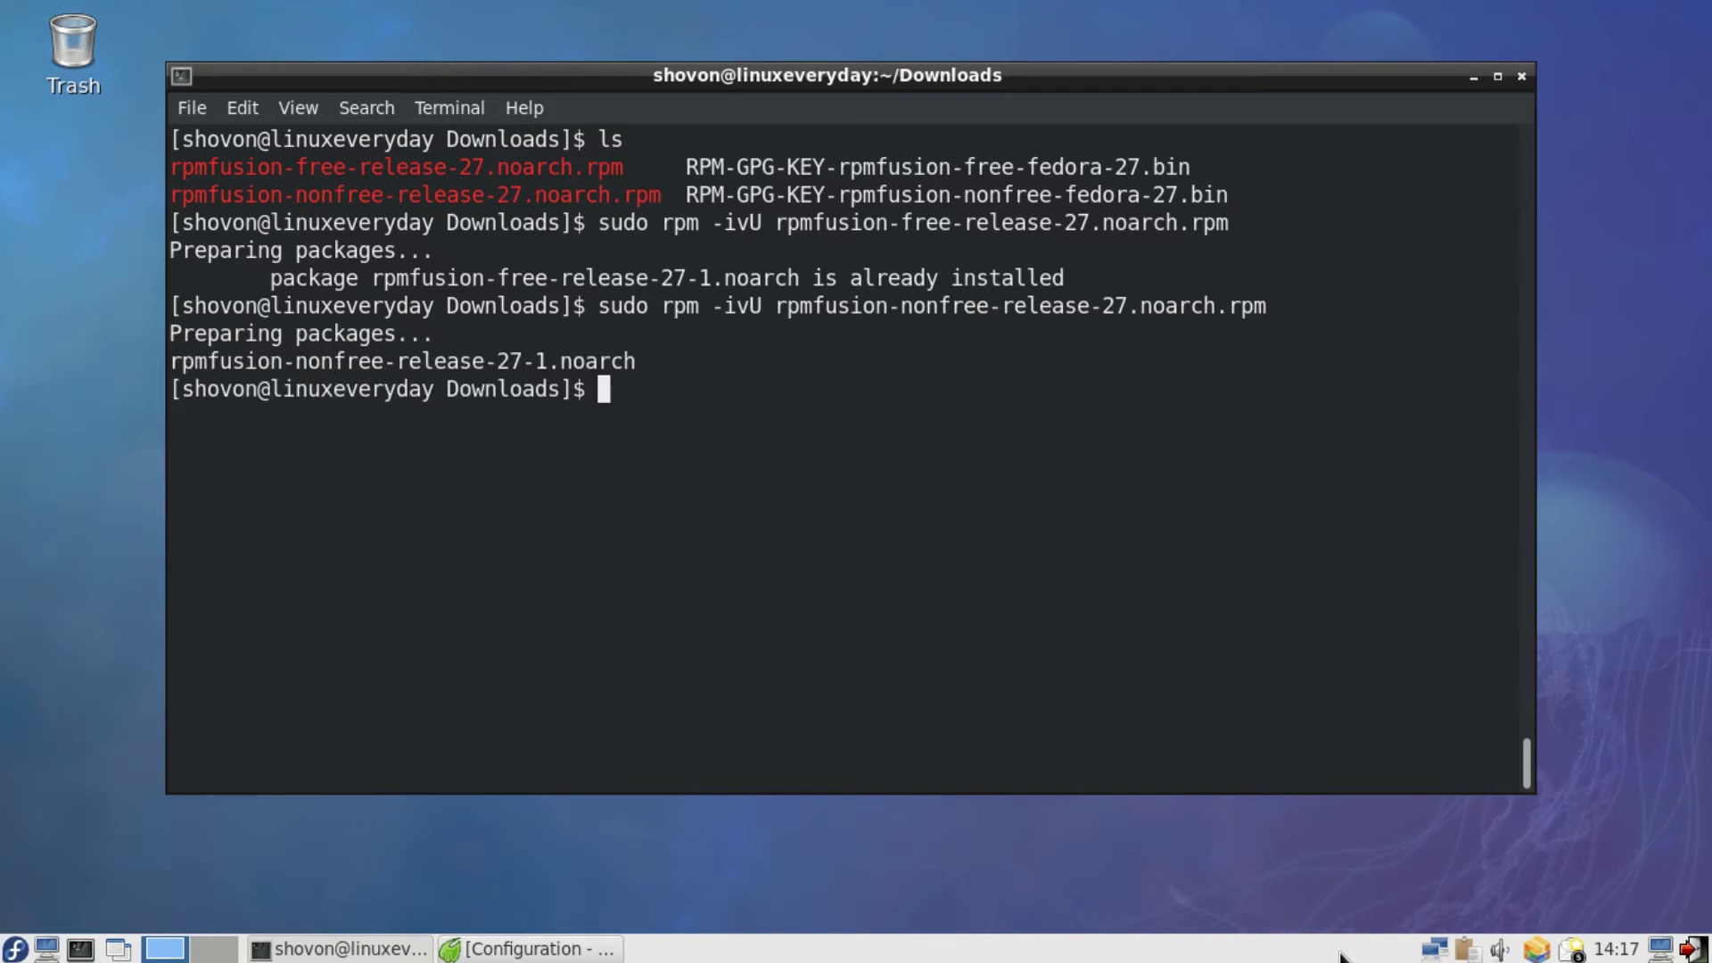
Run sudo yum makecache, then sudo yum install qtwebkit -y
key(ctrl+l)
text(sudo yum)
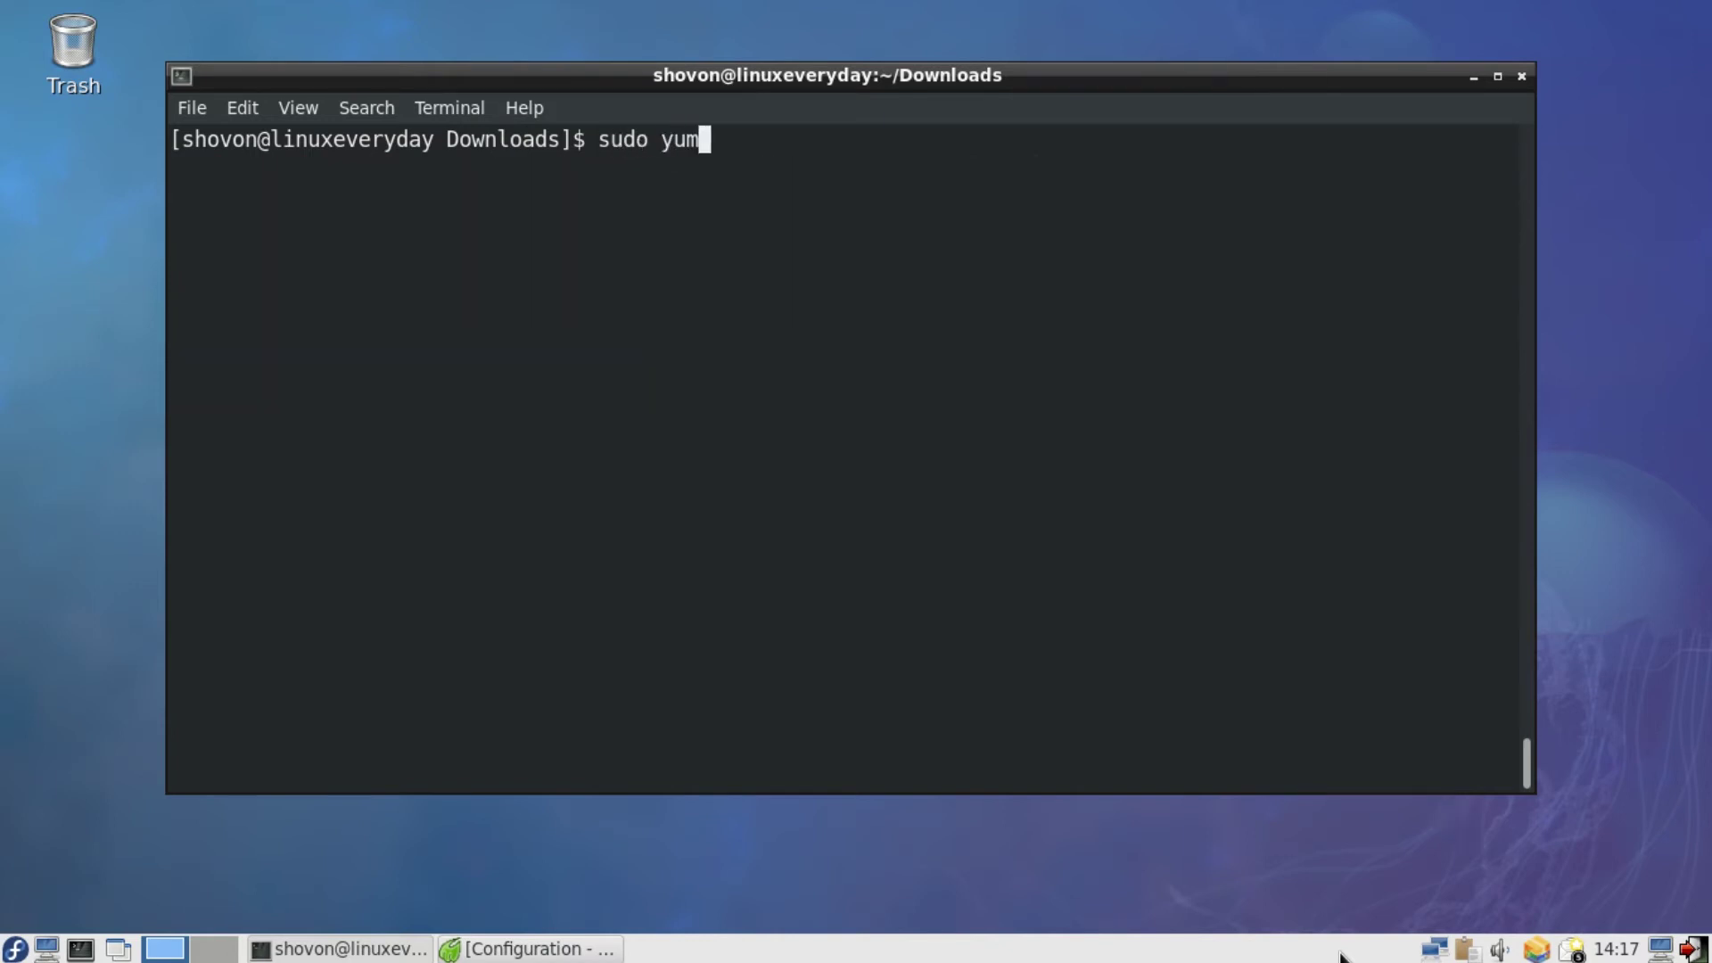
text( makec)
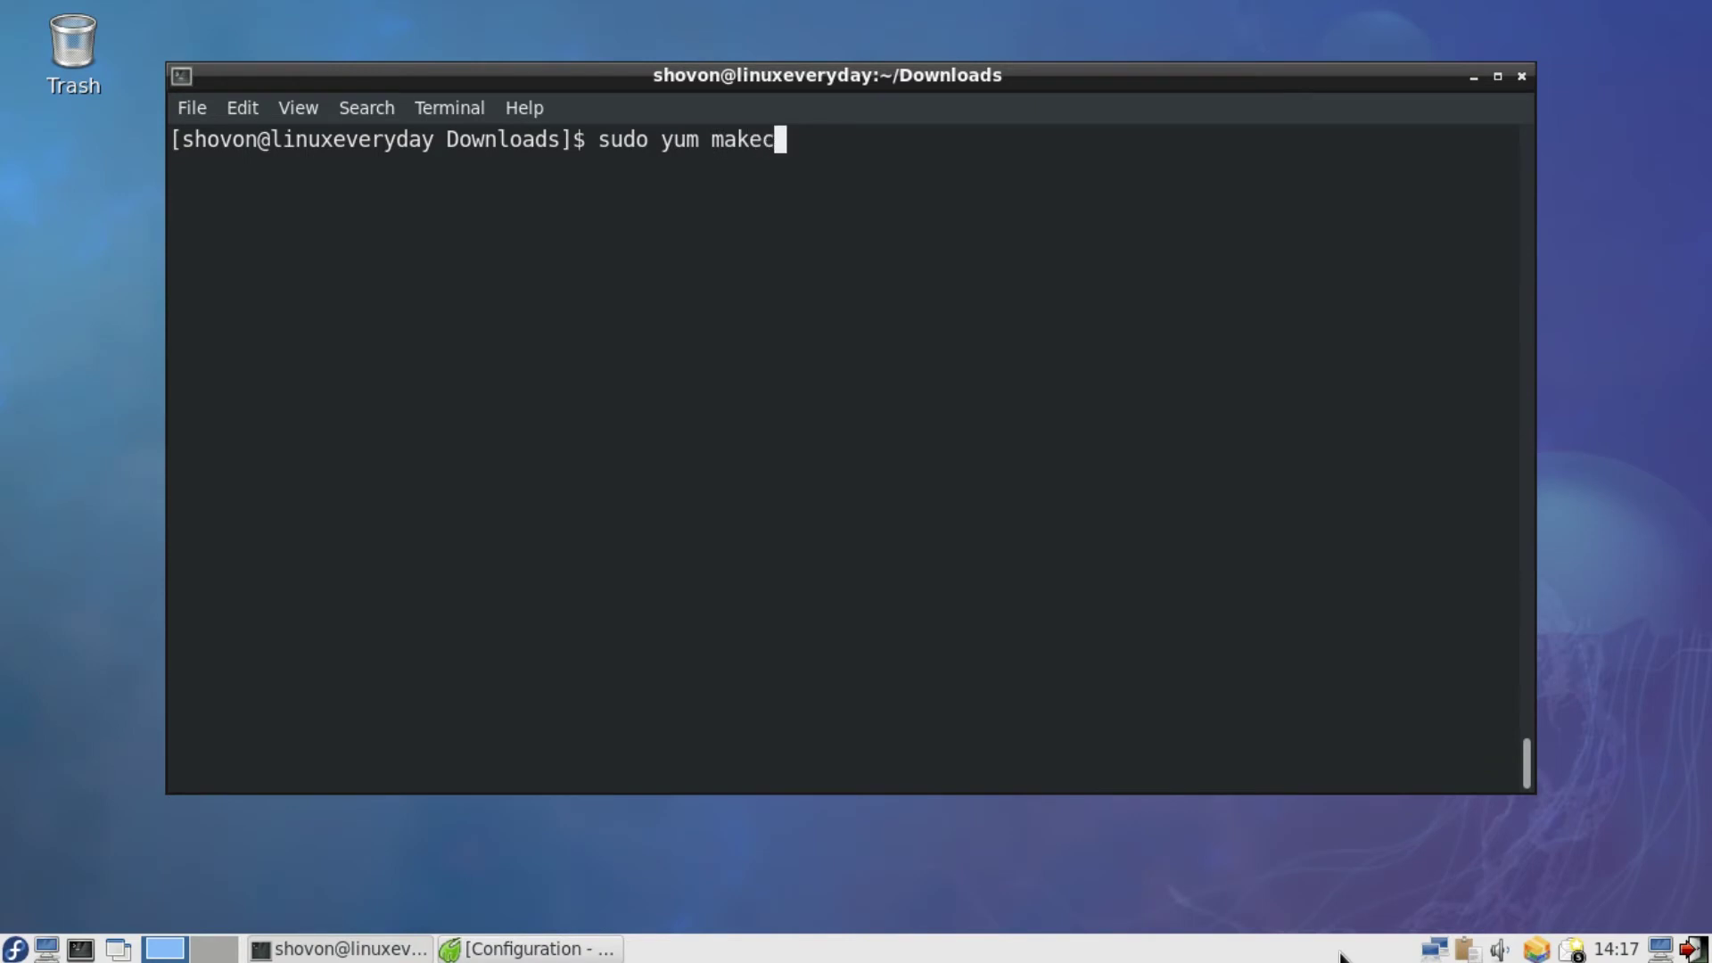
text(ache)
key(Return)
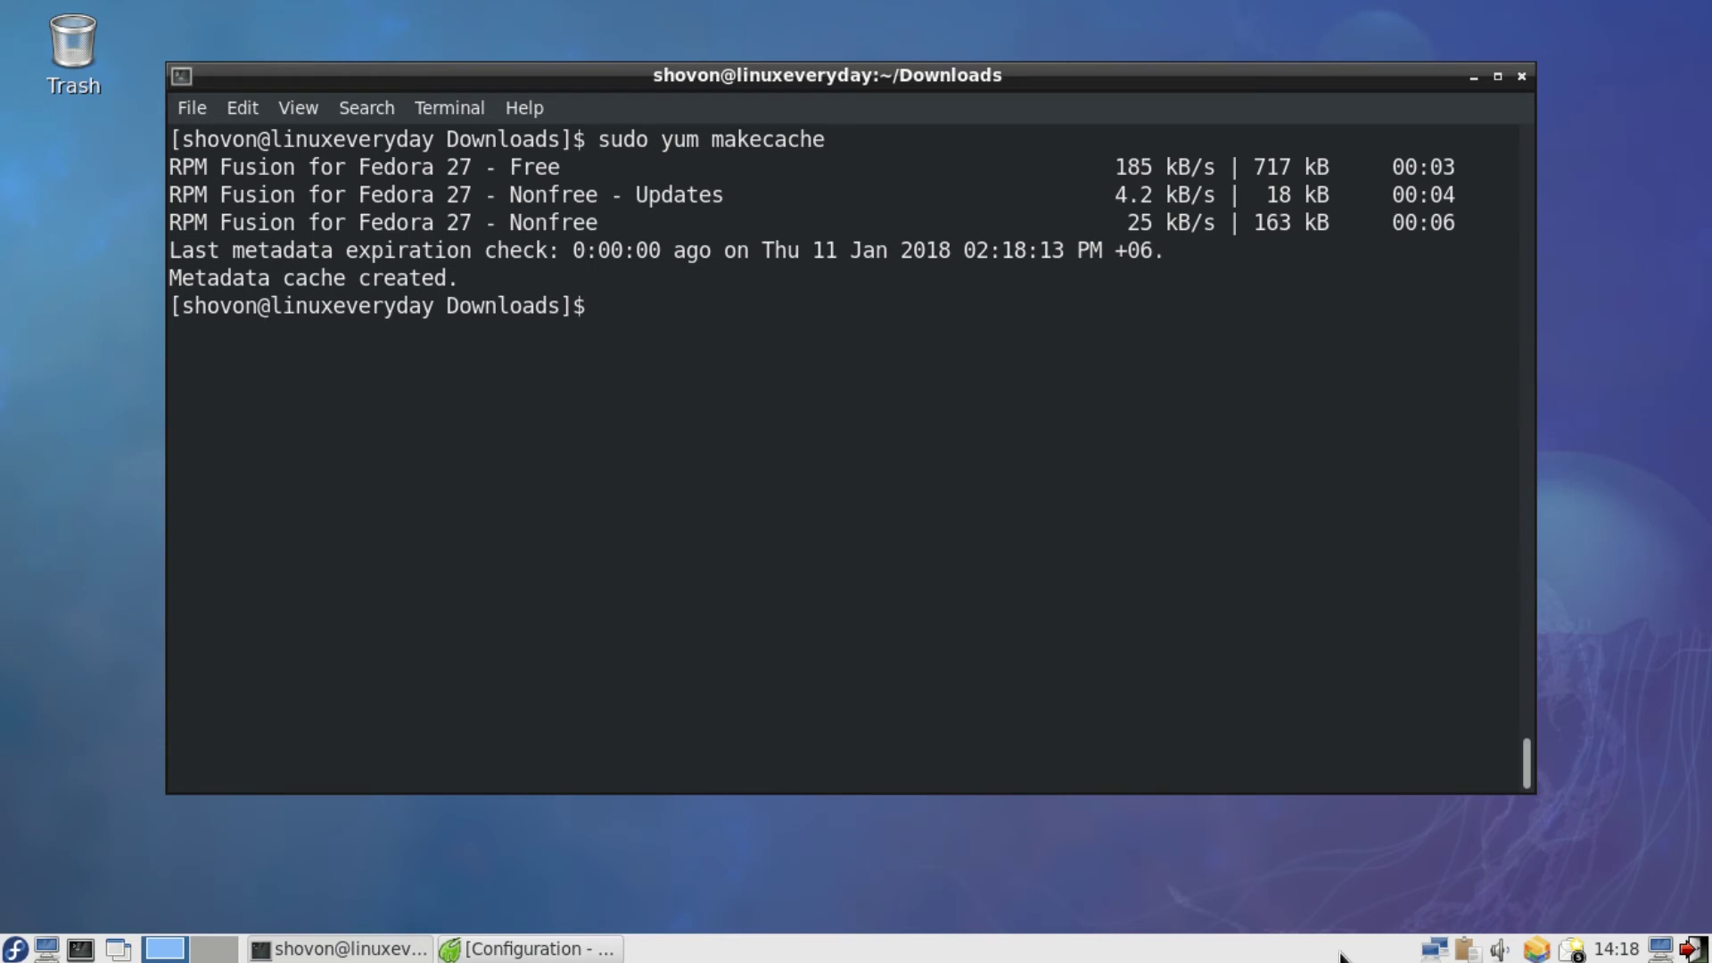
key(ctrl+l)
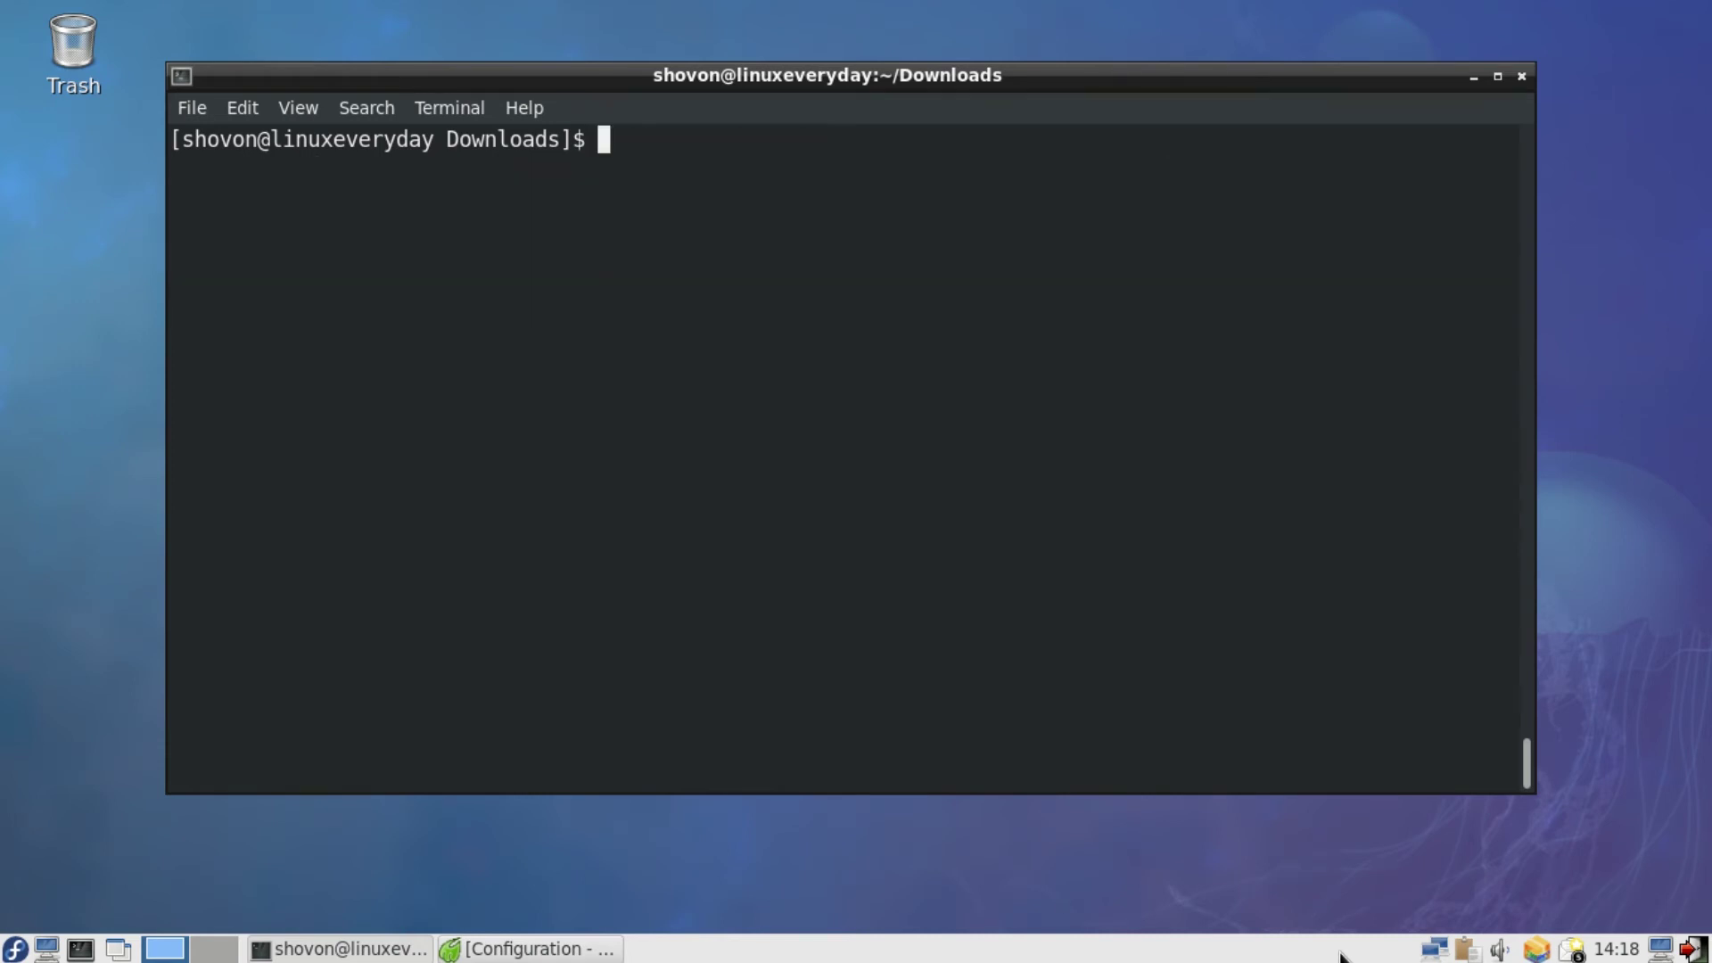
text(sudo )
text(yum )
text(install )
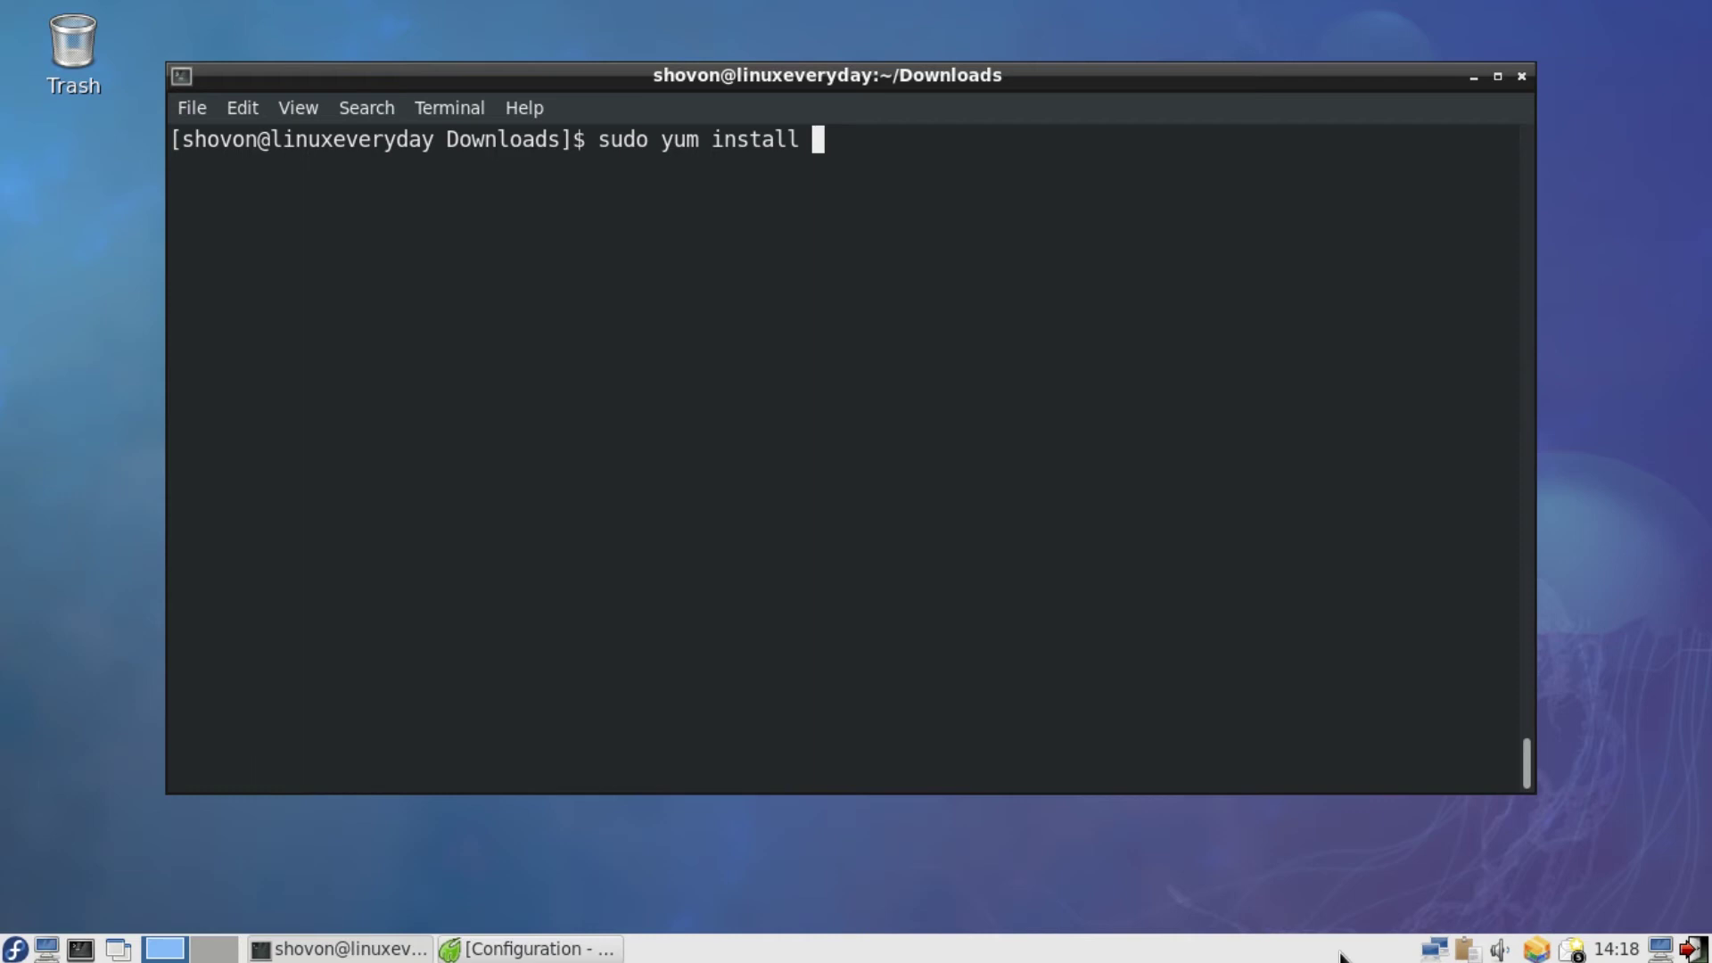
text(q)
text(twebk)
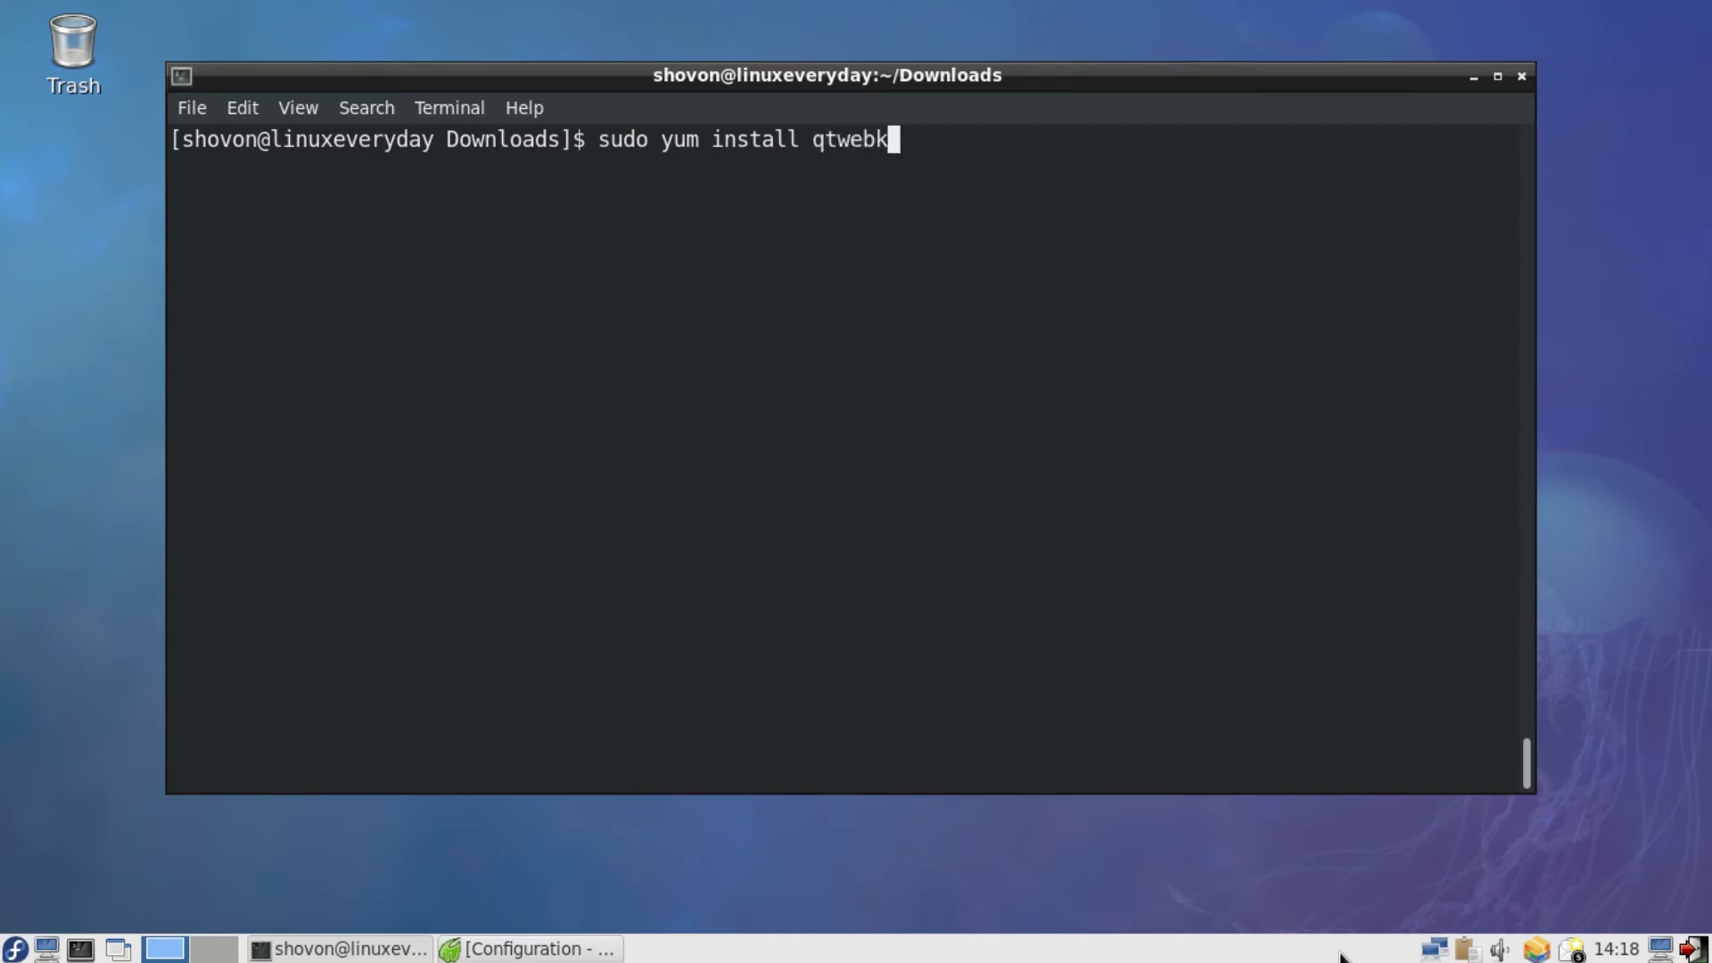
text(it)
text( -y)
key(Return)
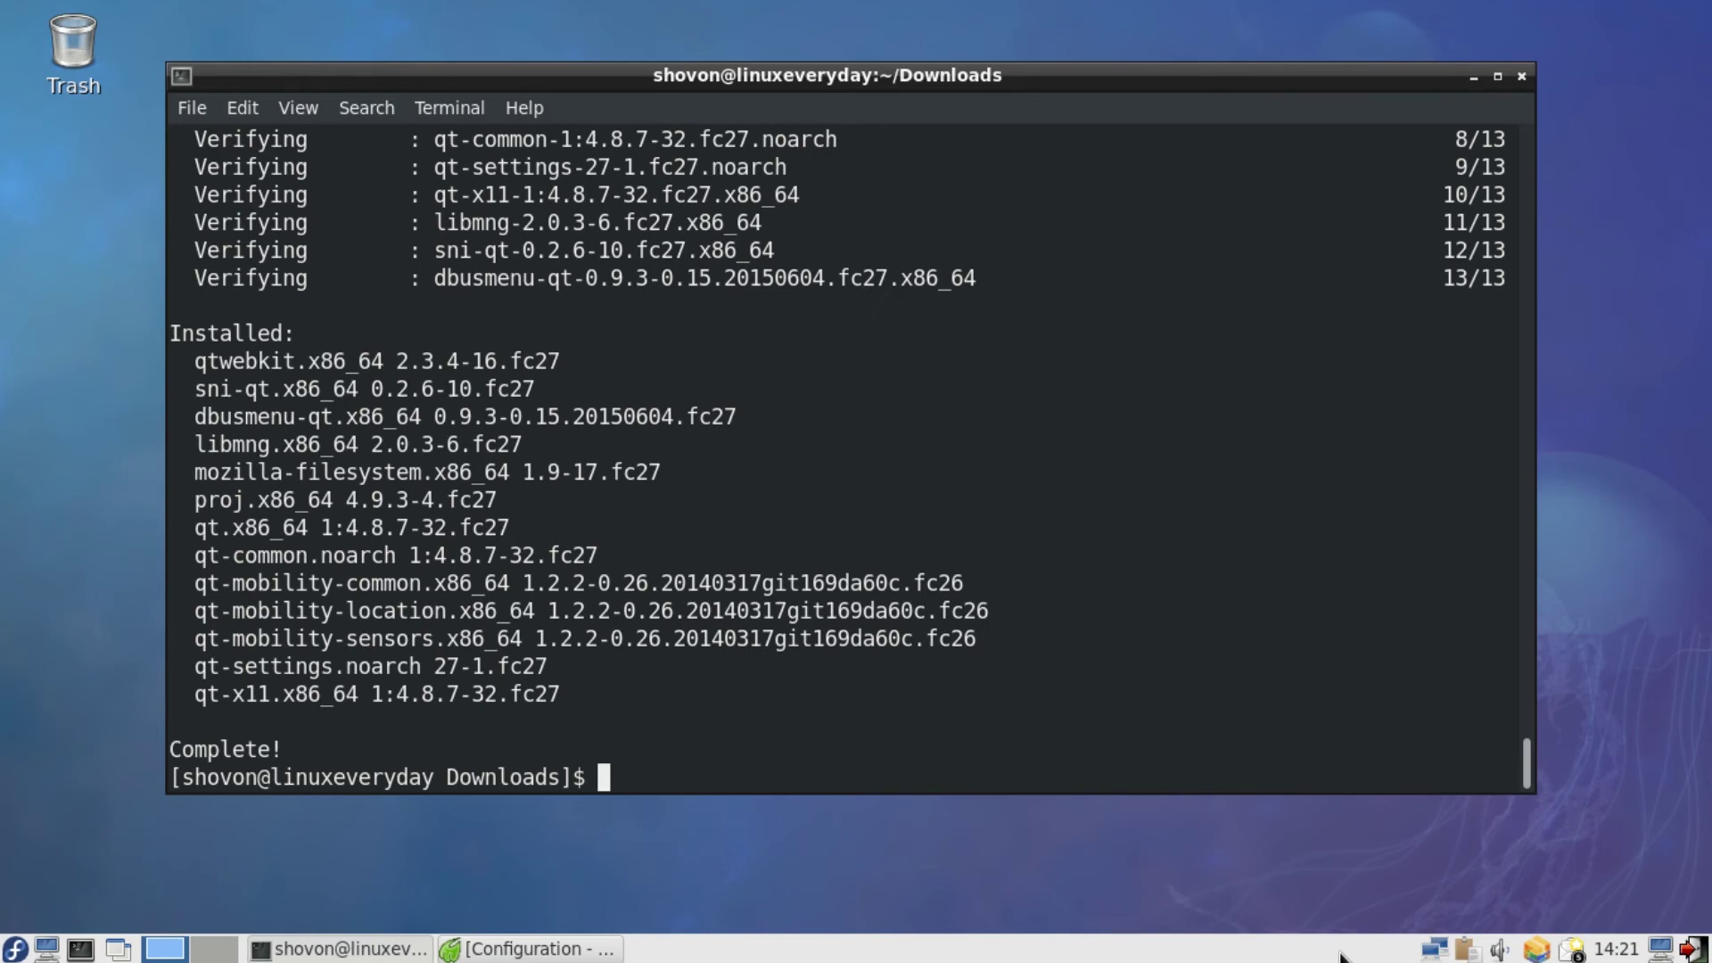
Clear the screen and run sudo yum install ffmpeg -y
key(ctrl+l)
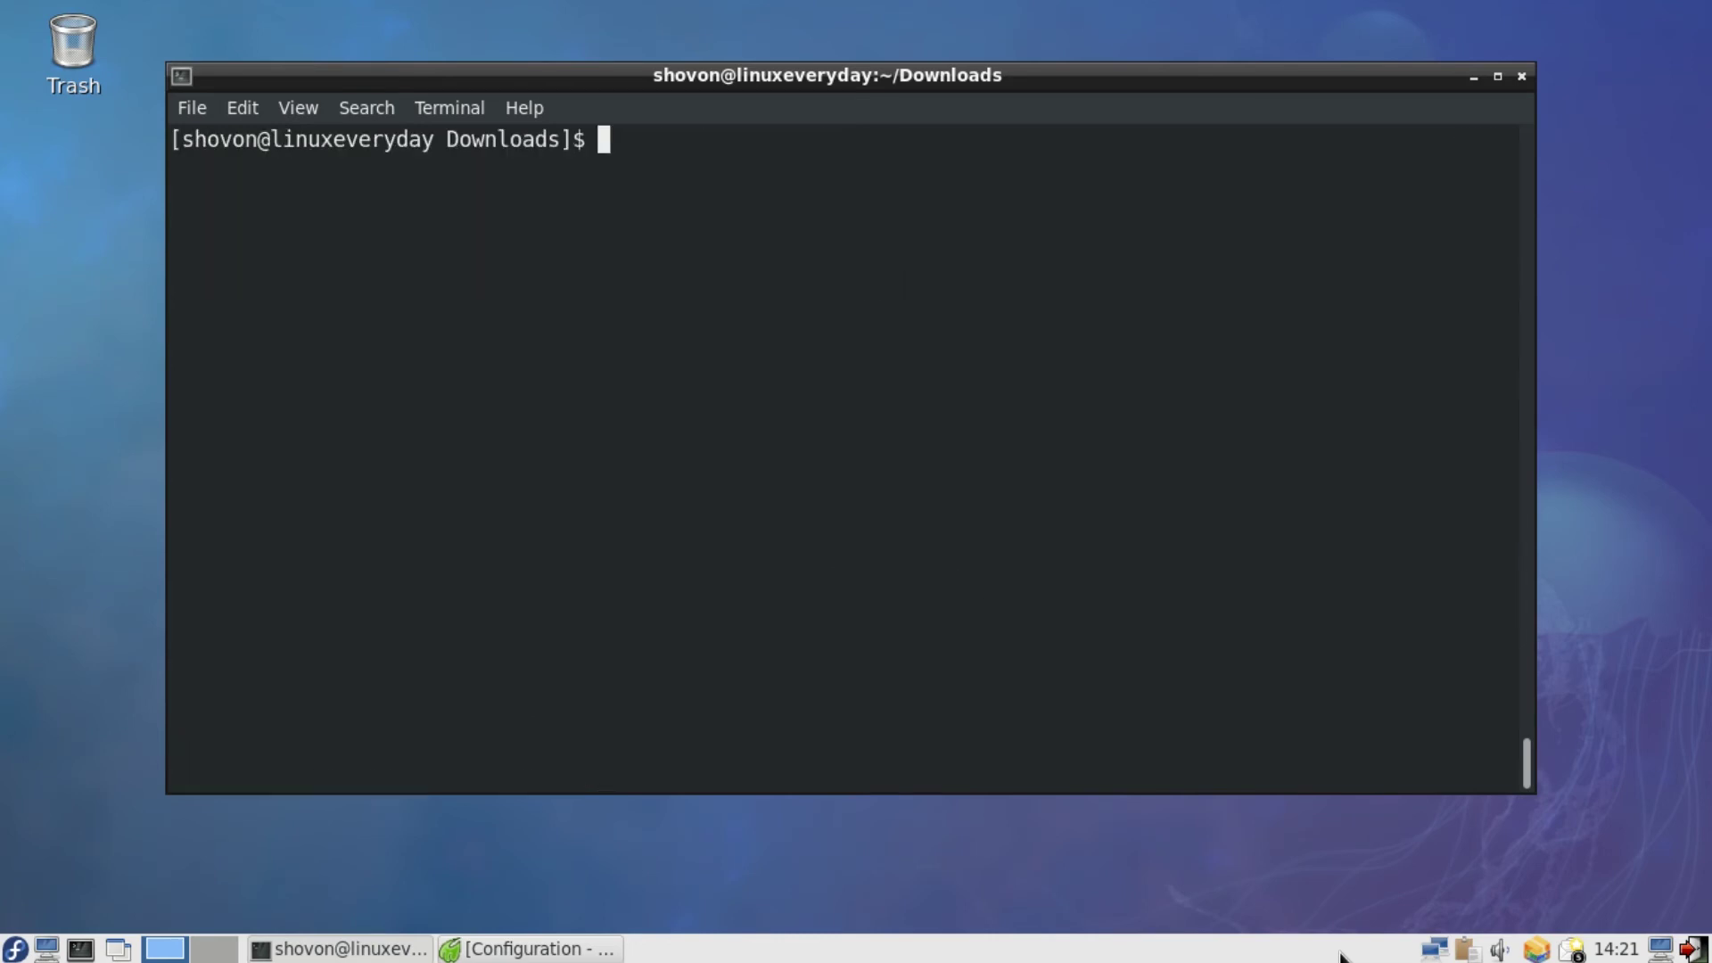
text(sudo y)
text(um install )
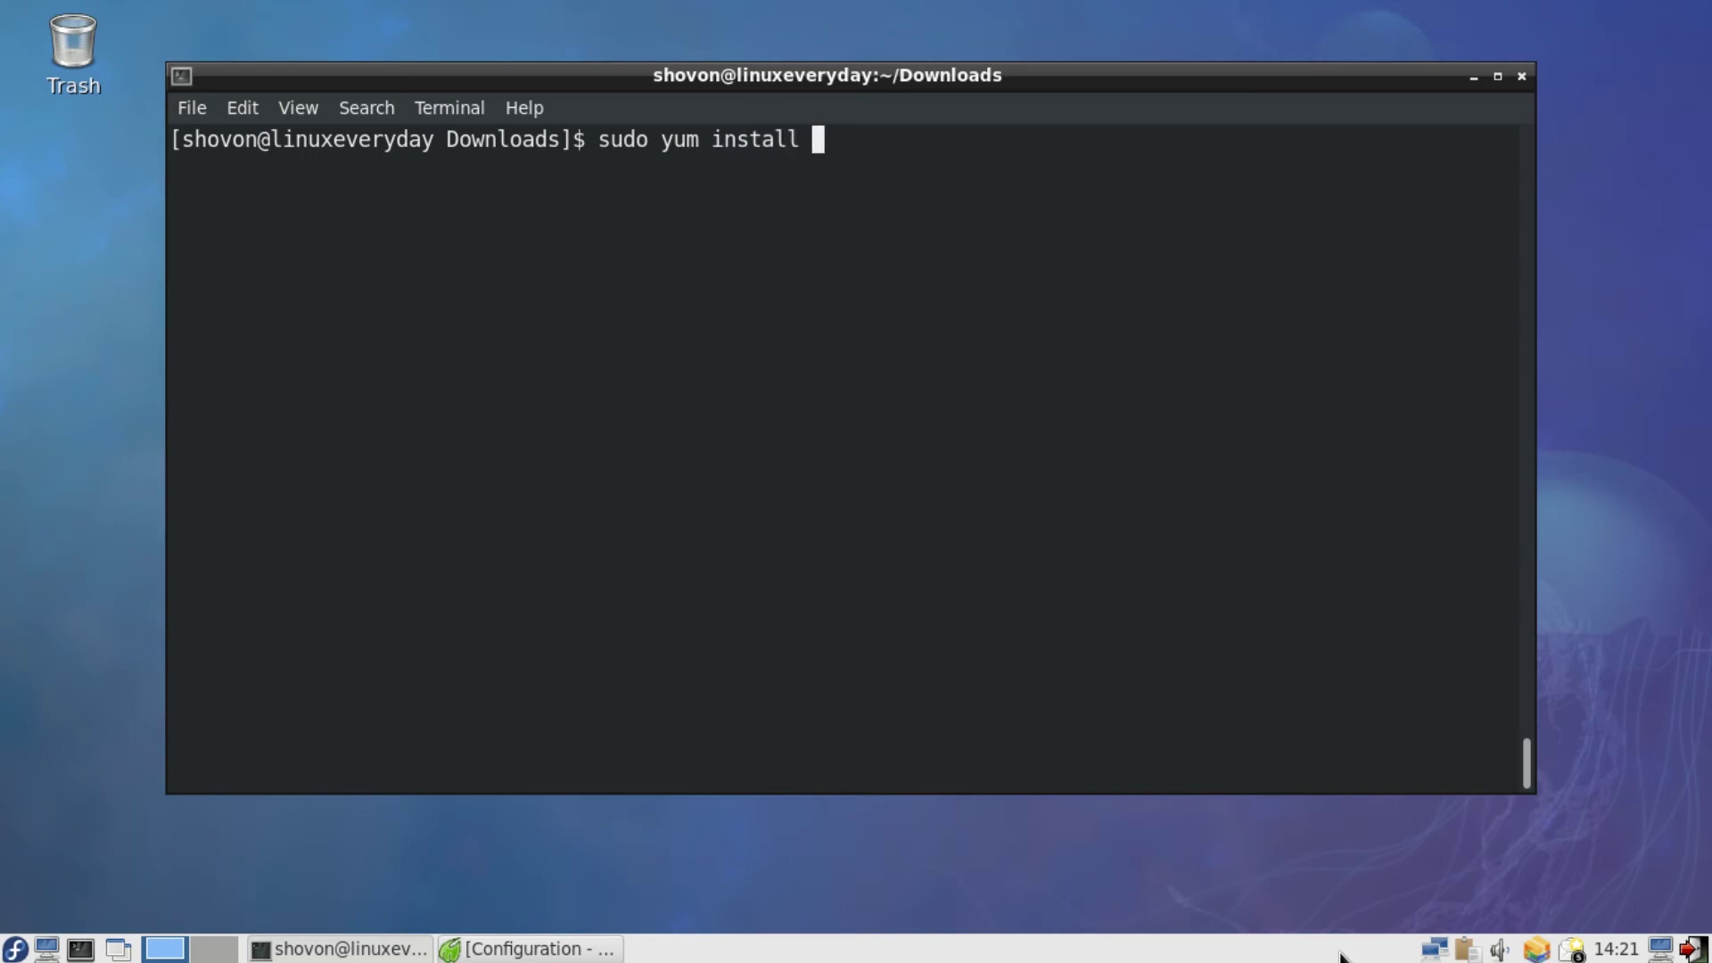
text(ffmpeg)
text(-y)
key(Return)
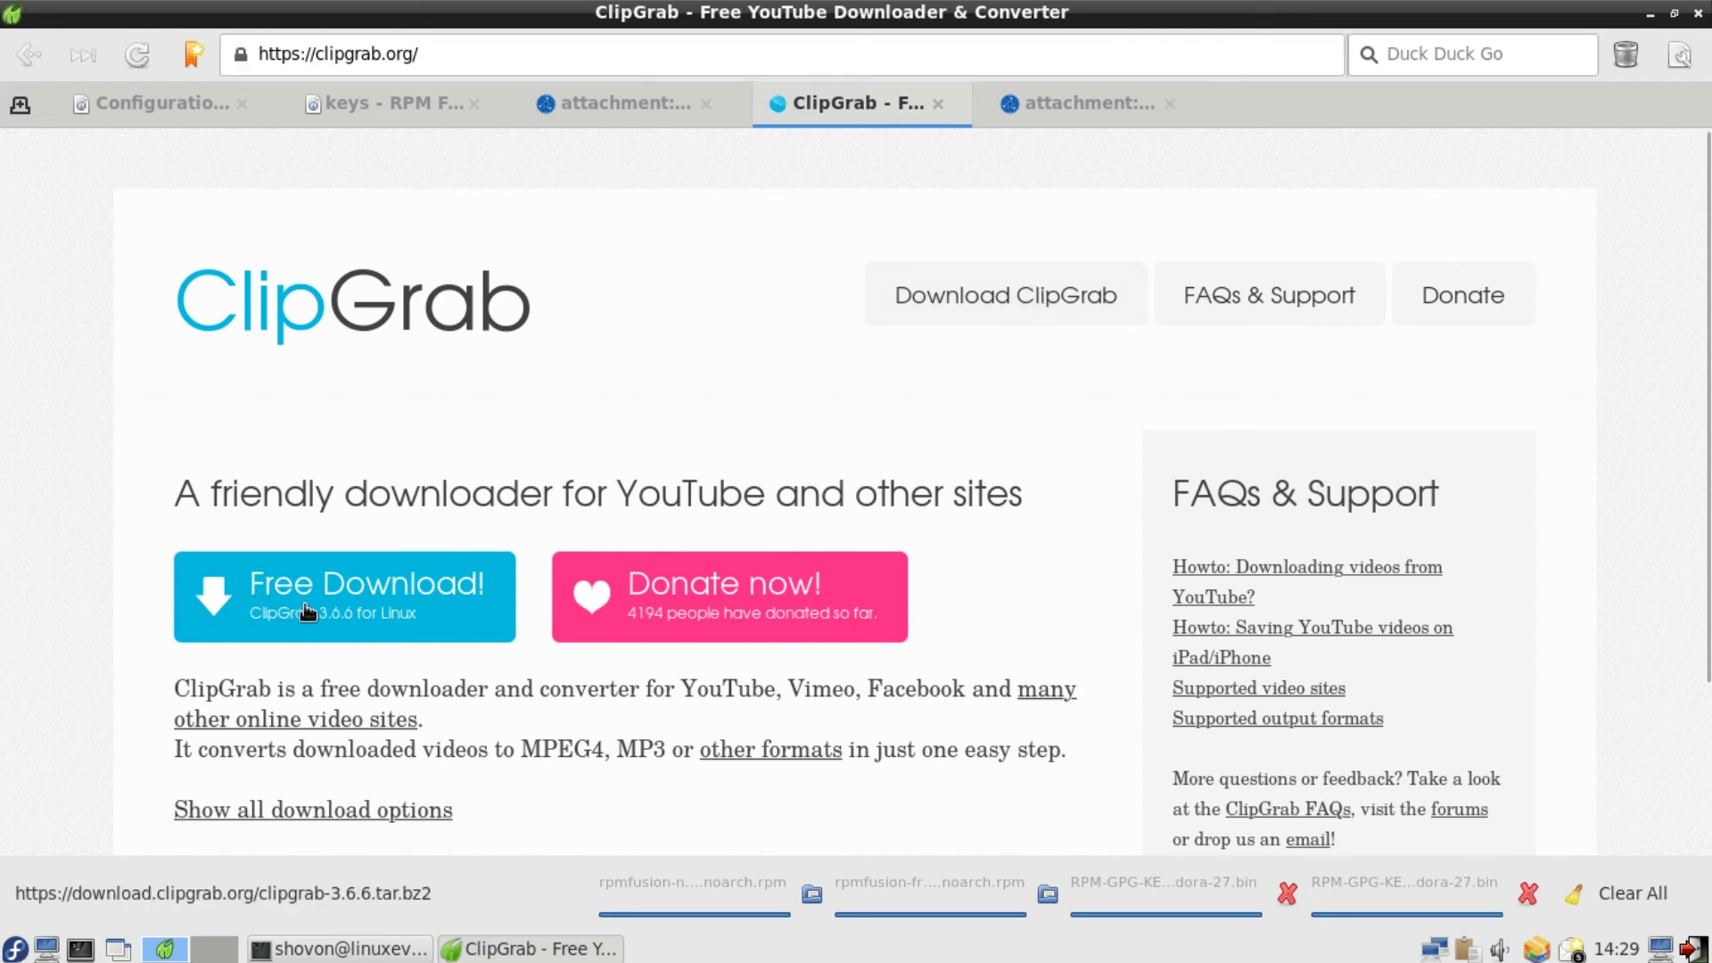
Save the ClipGrab 3.6.6 Linux archive from Free Download, then minimize Midori
click(333, 615)
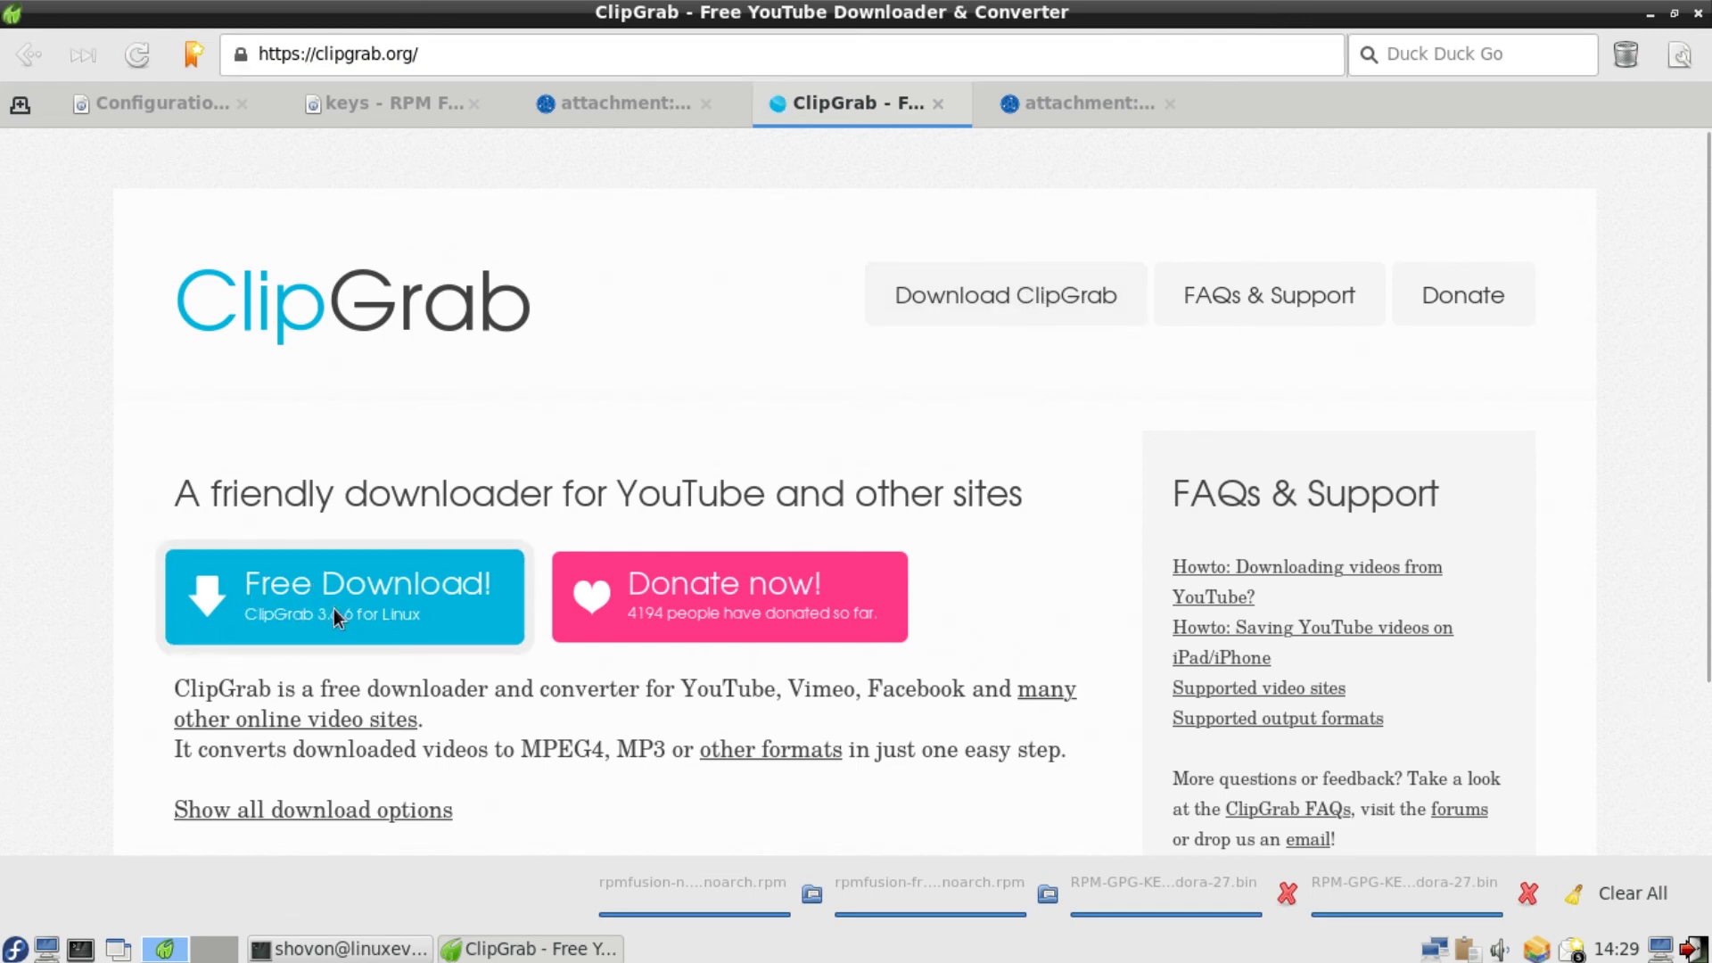
click(324, 605)
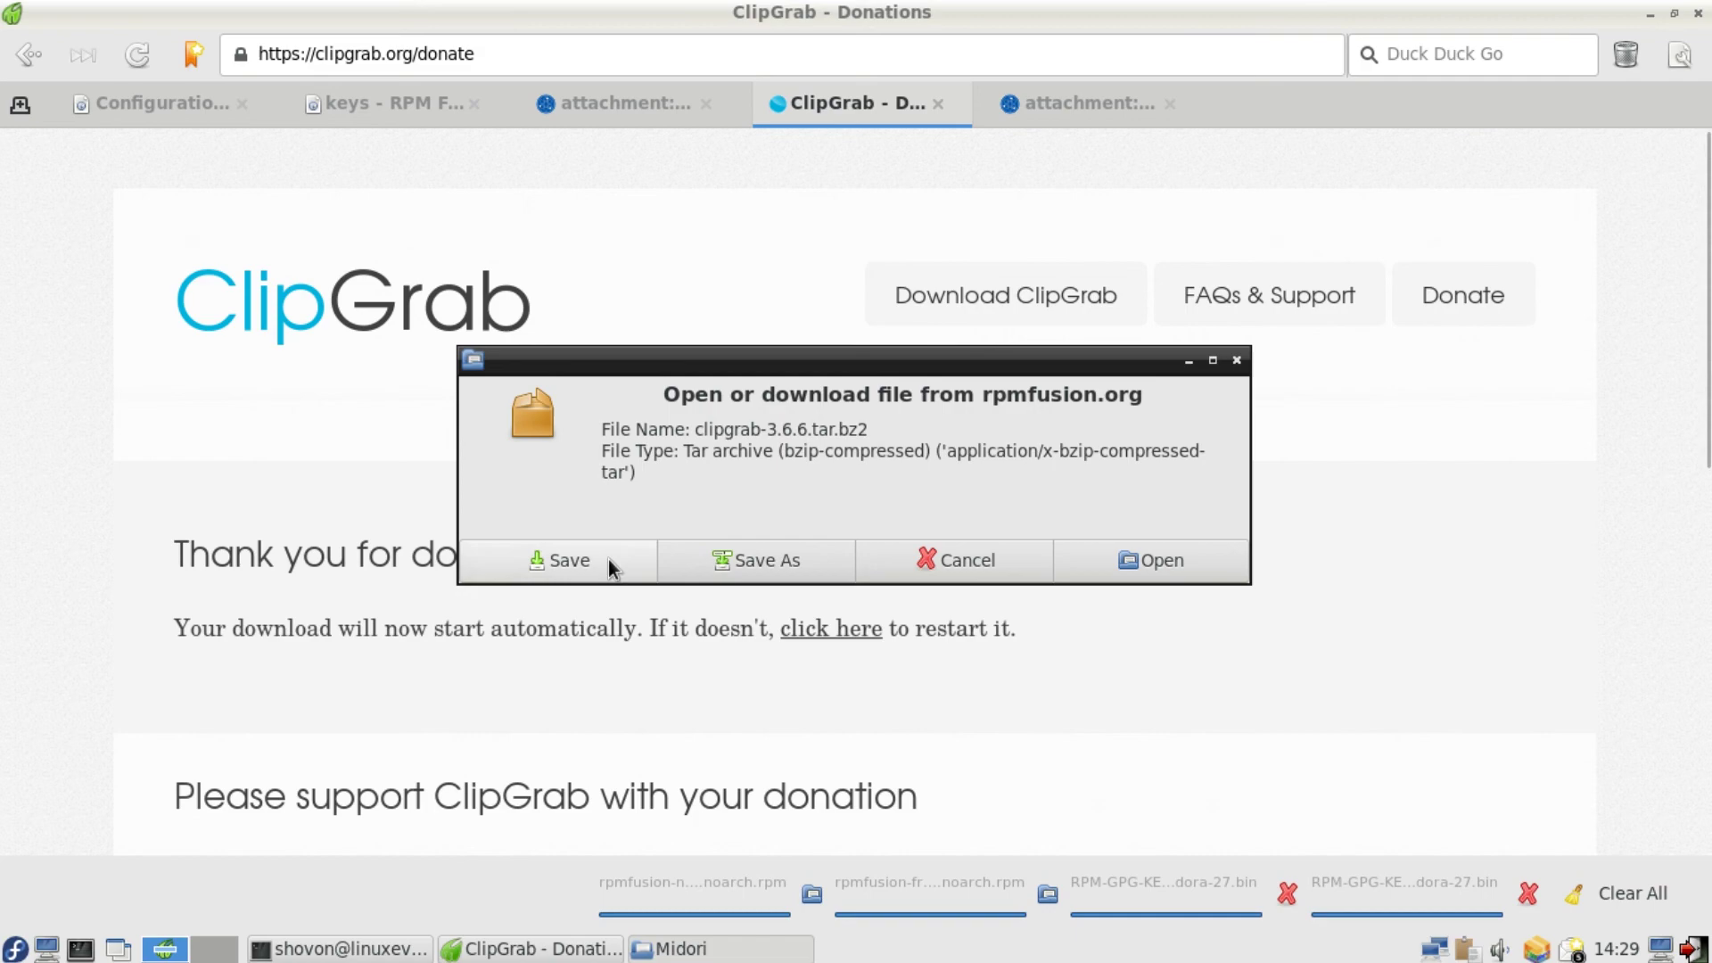
click(606, 556)
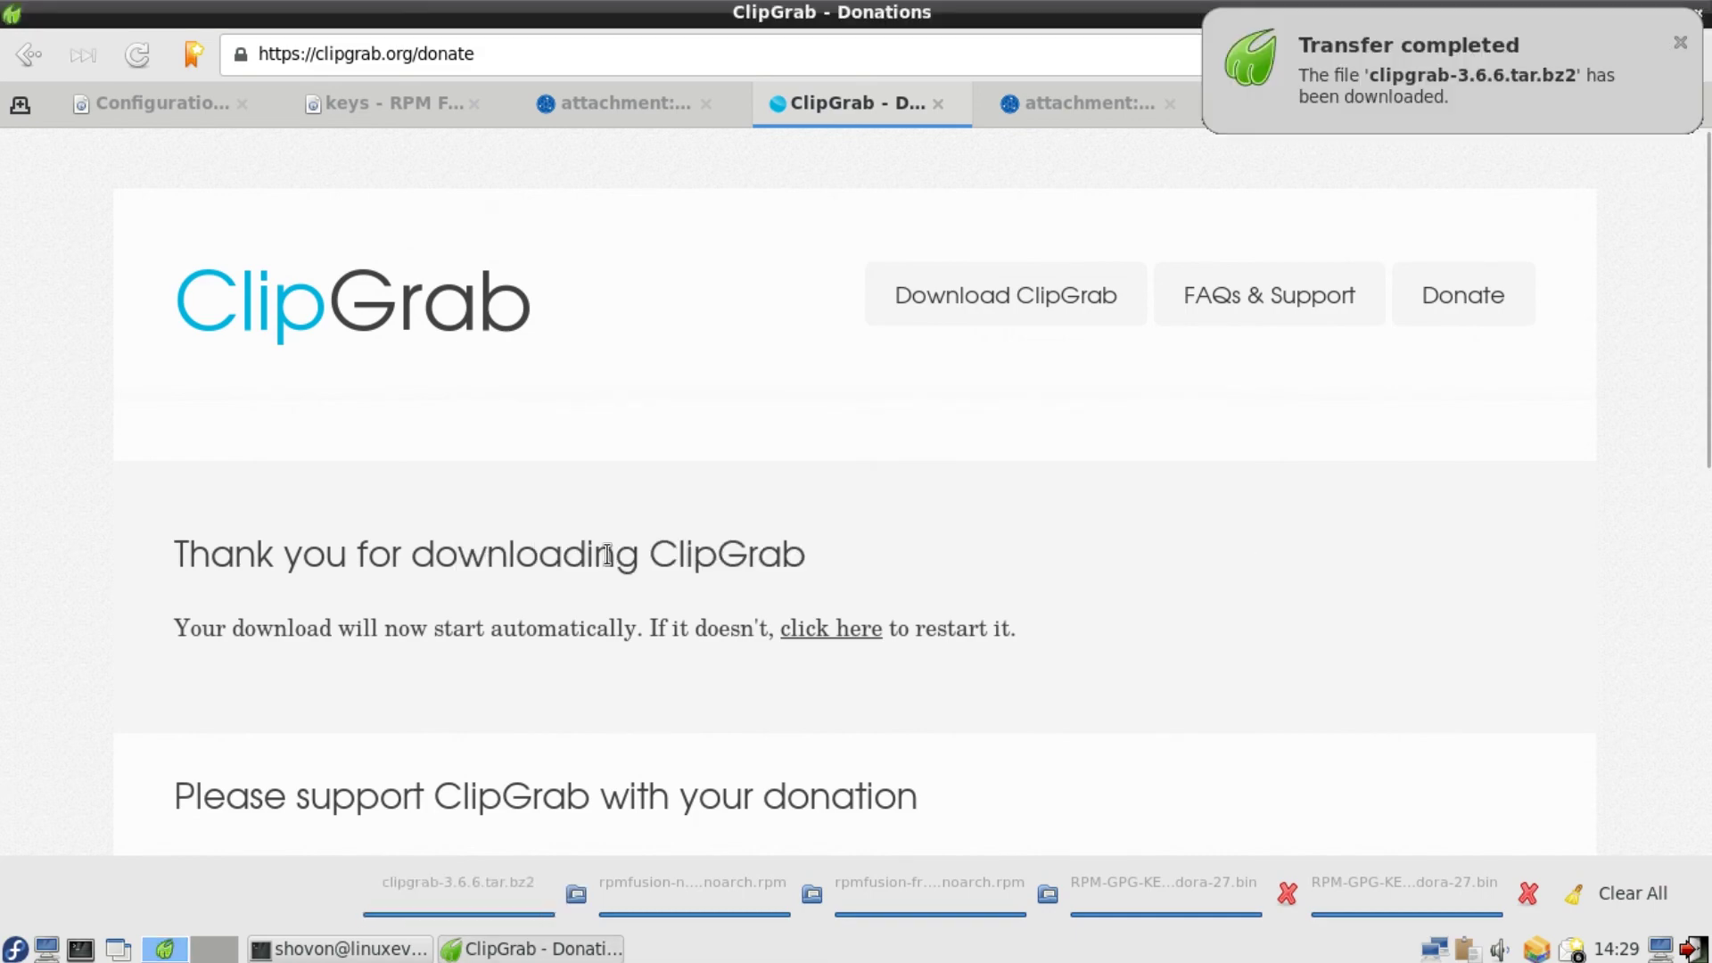
click(485, 950)
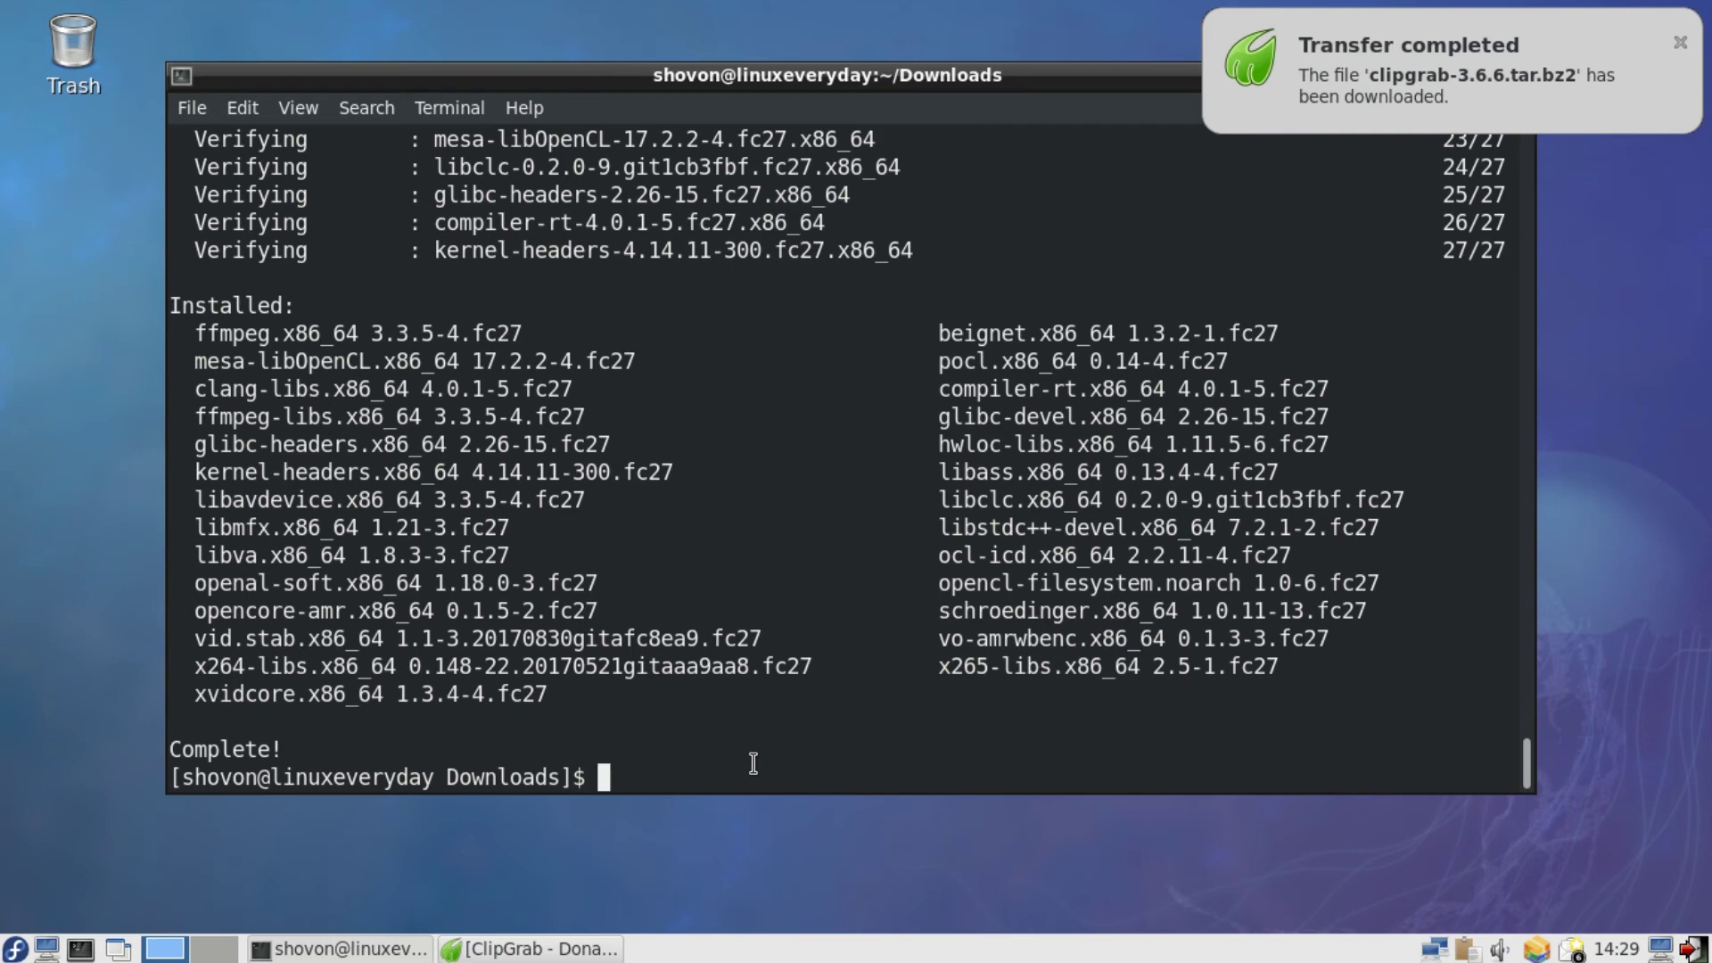
Extract clipgrab-3.6.6.tar.bz2 with tar xvjf
key(ctrl+l)
text(ls)
key(Return)
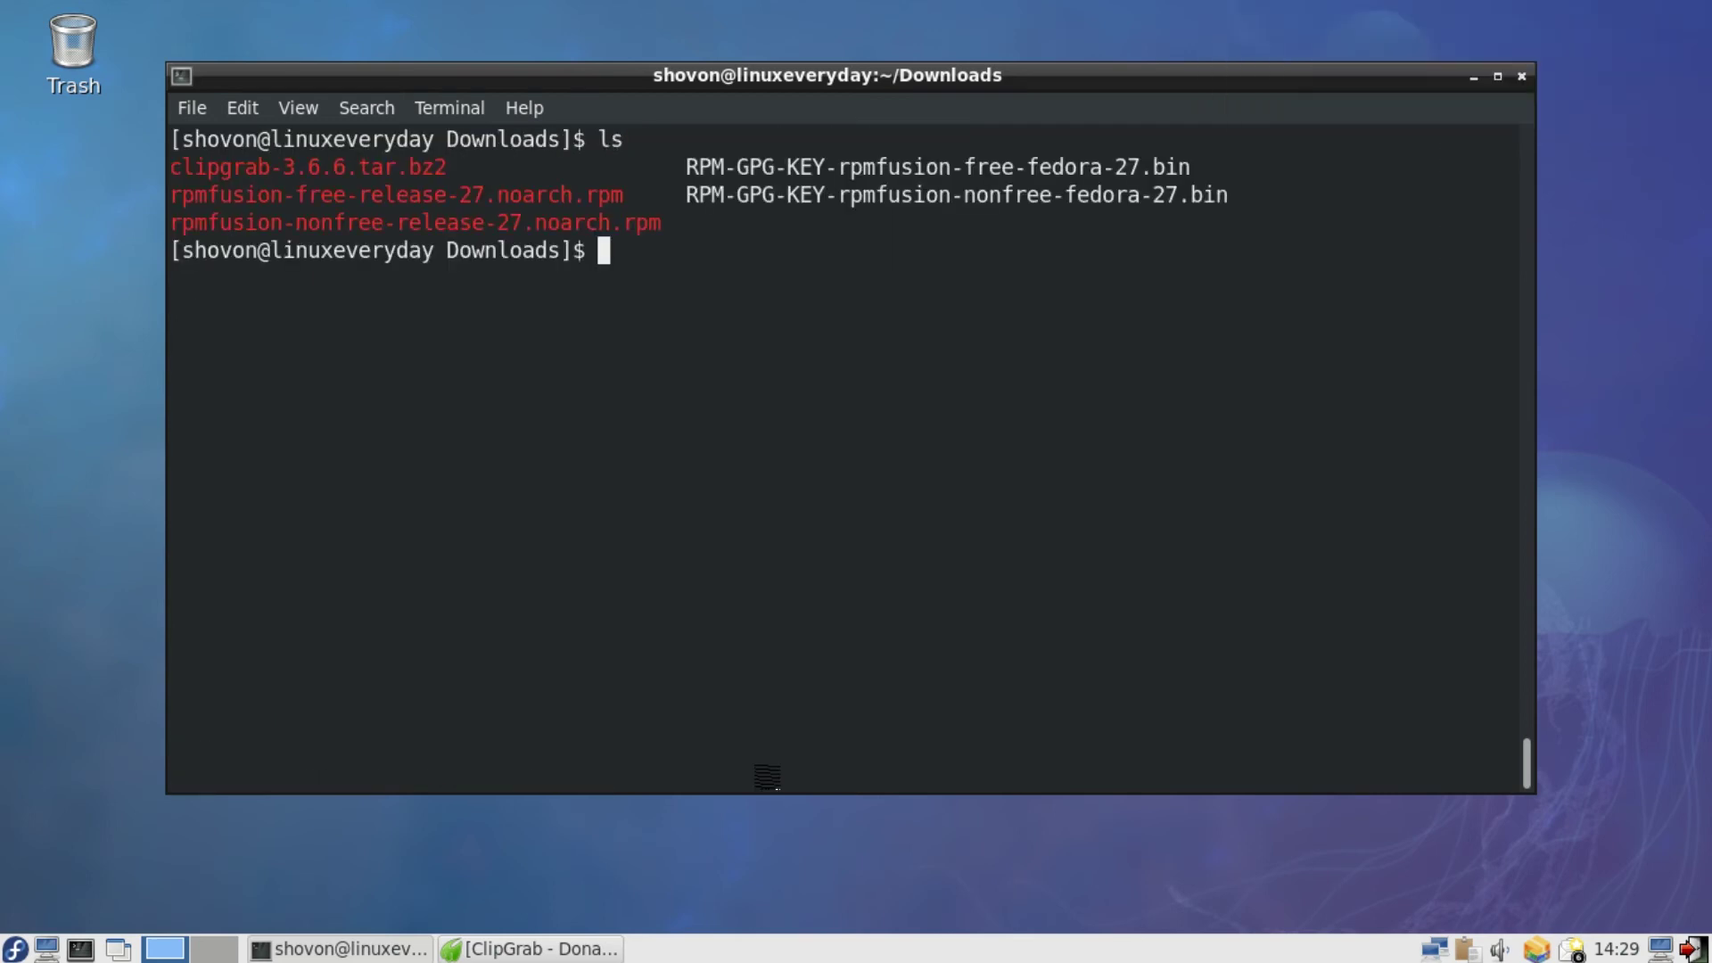
drag(452, 167, 170, 166)
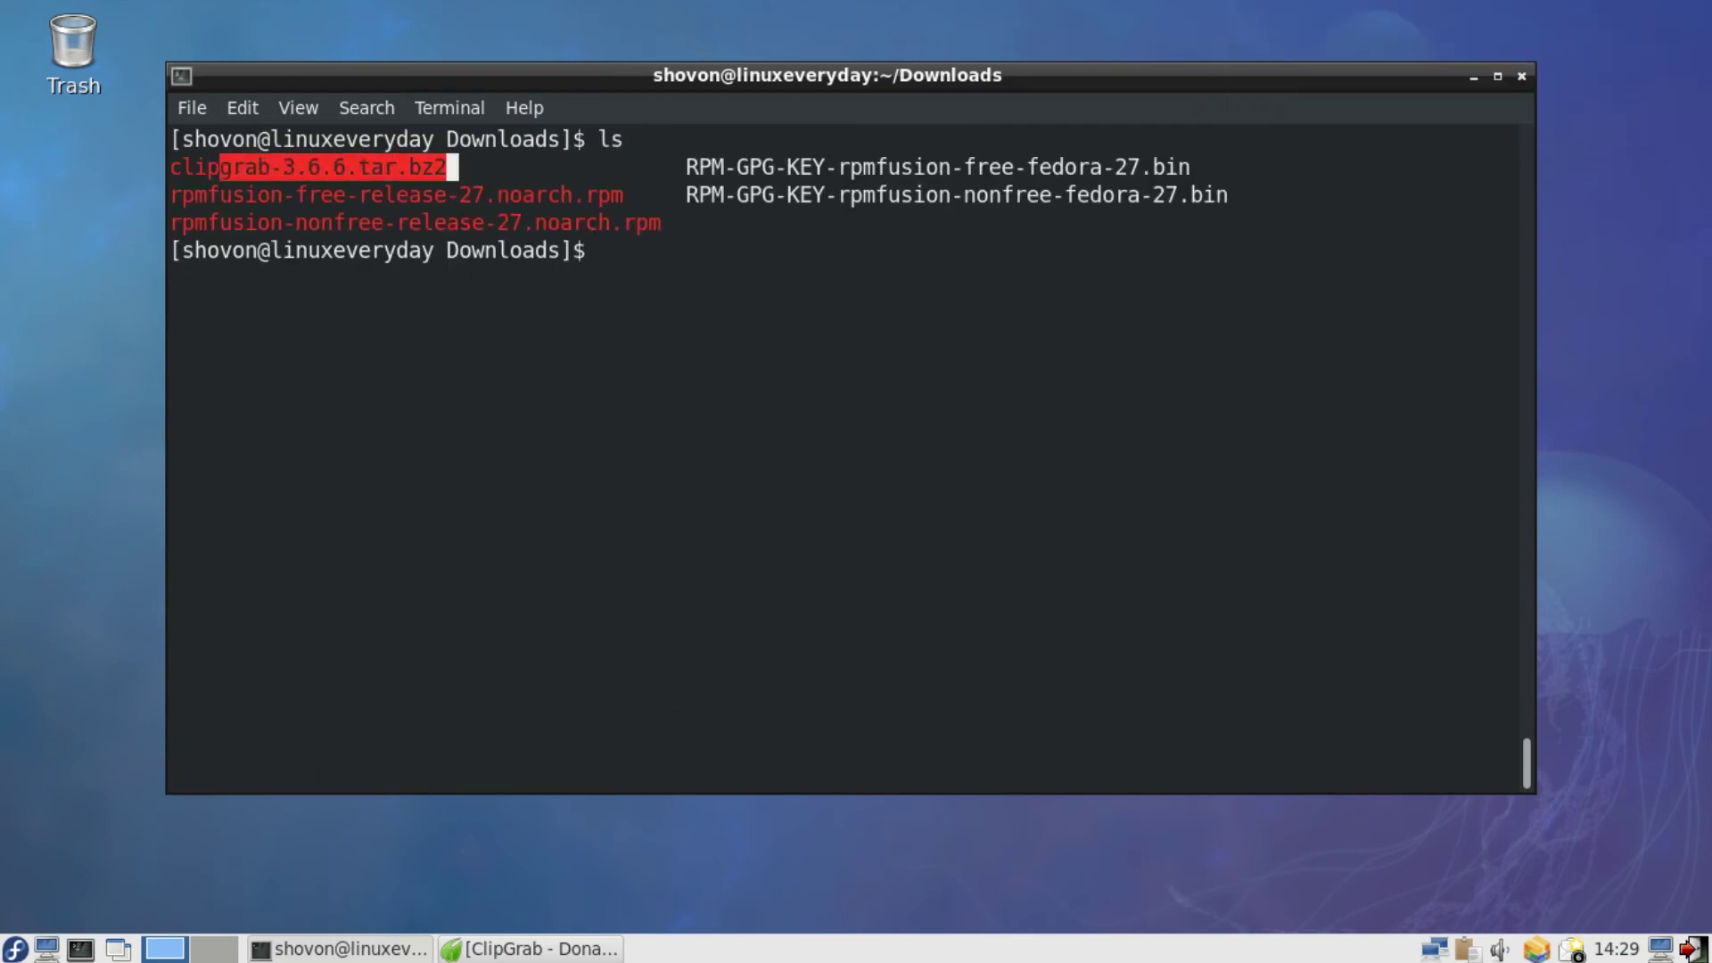
click(436, 295)
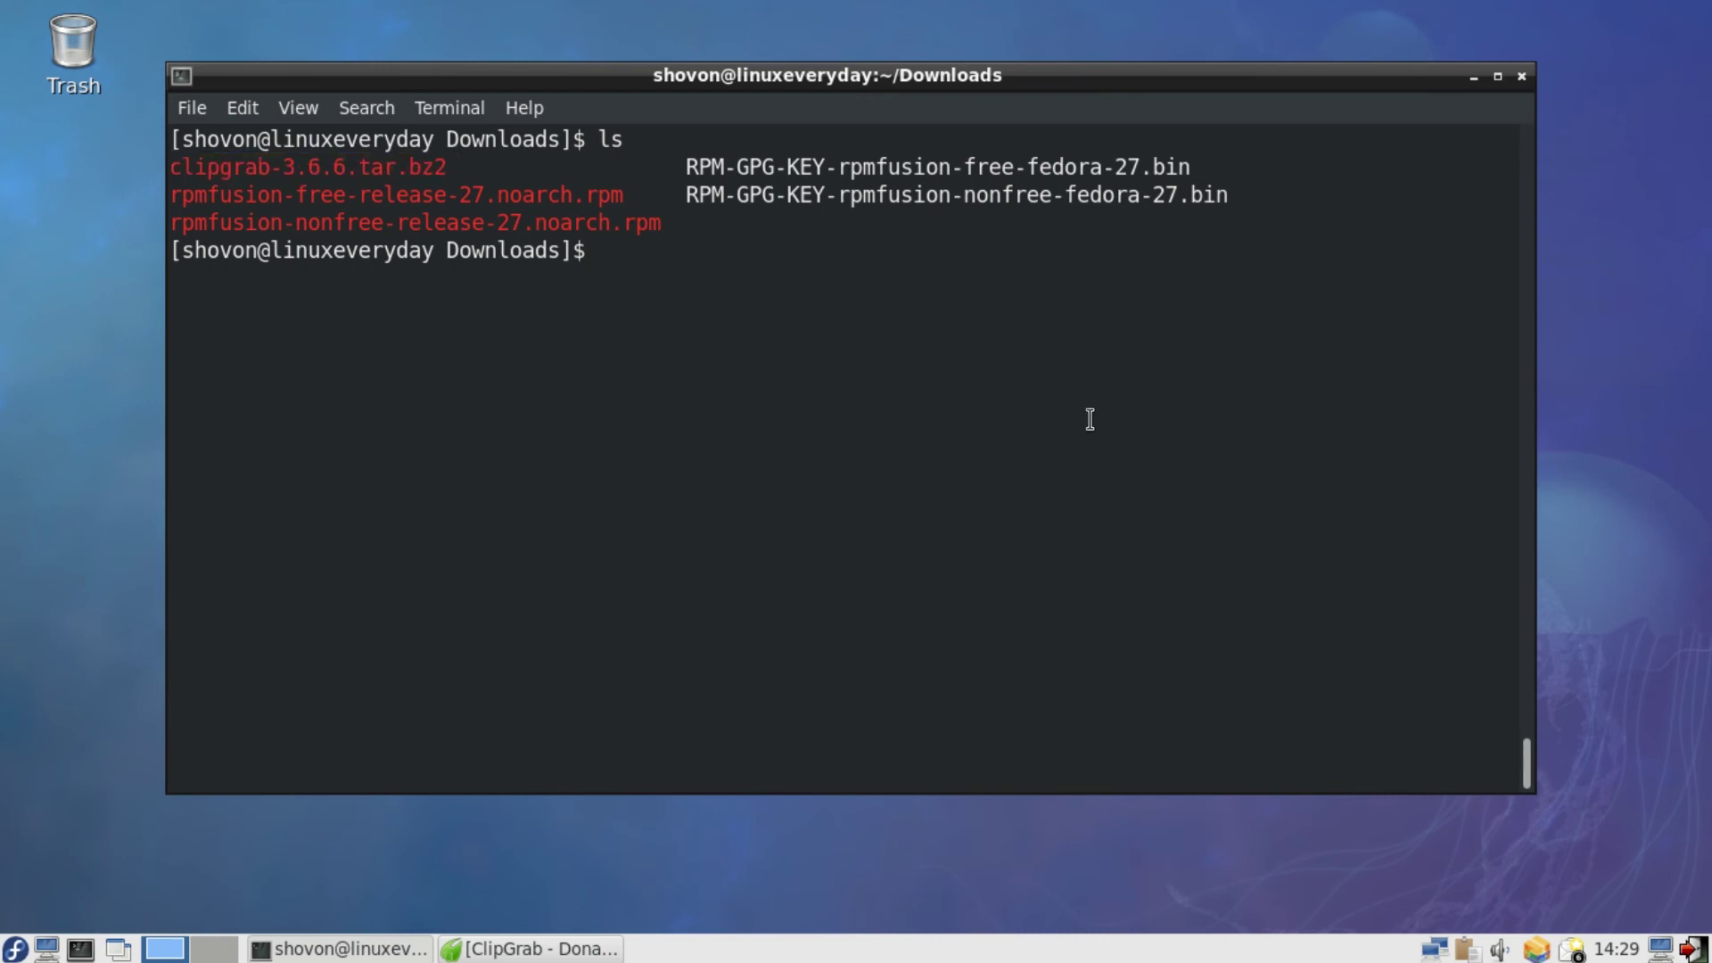
text(ya)
key(BackSpace)
key(BackSpace)
text(tar)
text( xvjf)
text( cli)
key(Tab)
key(Return)
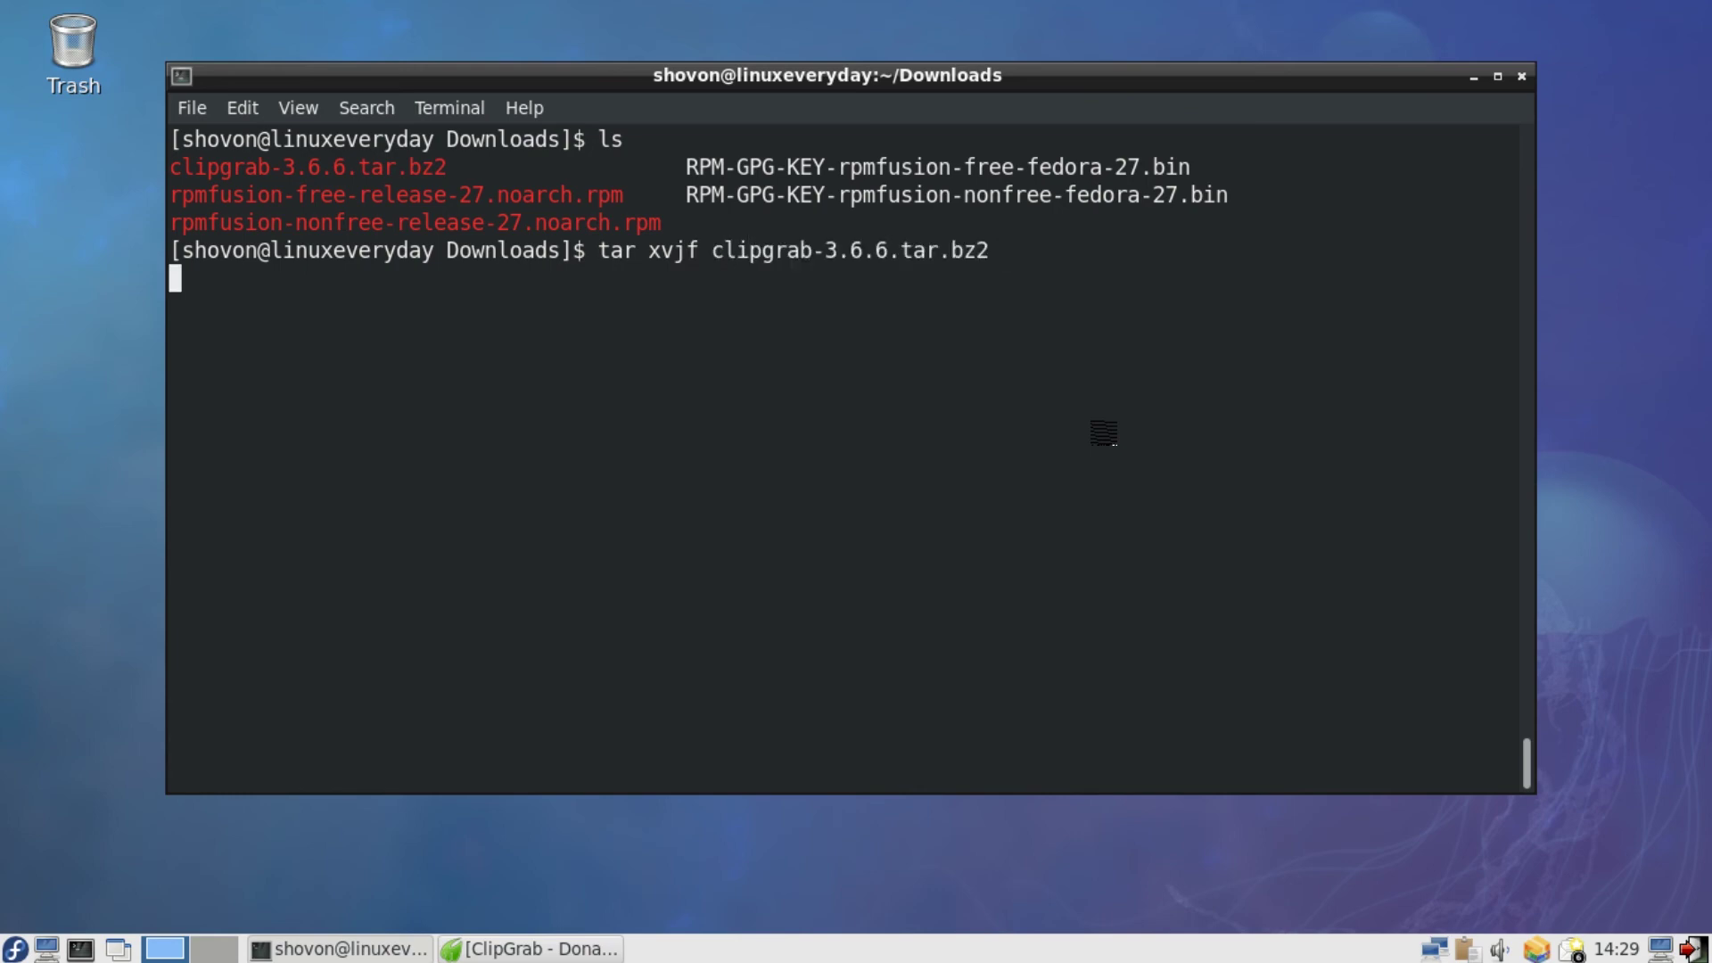
text(ls)
List Downloads again and change into the extracted clipgrab-3.6.6 folder
key(Return)
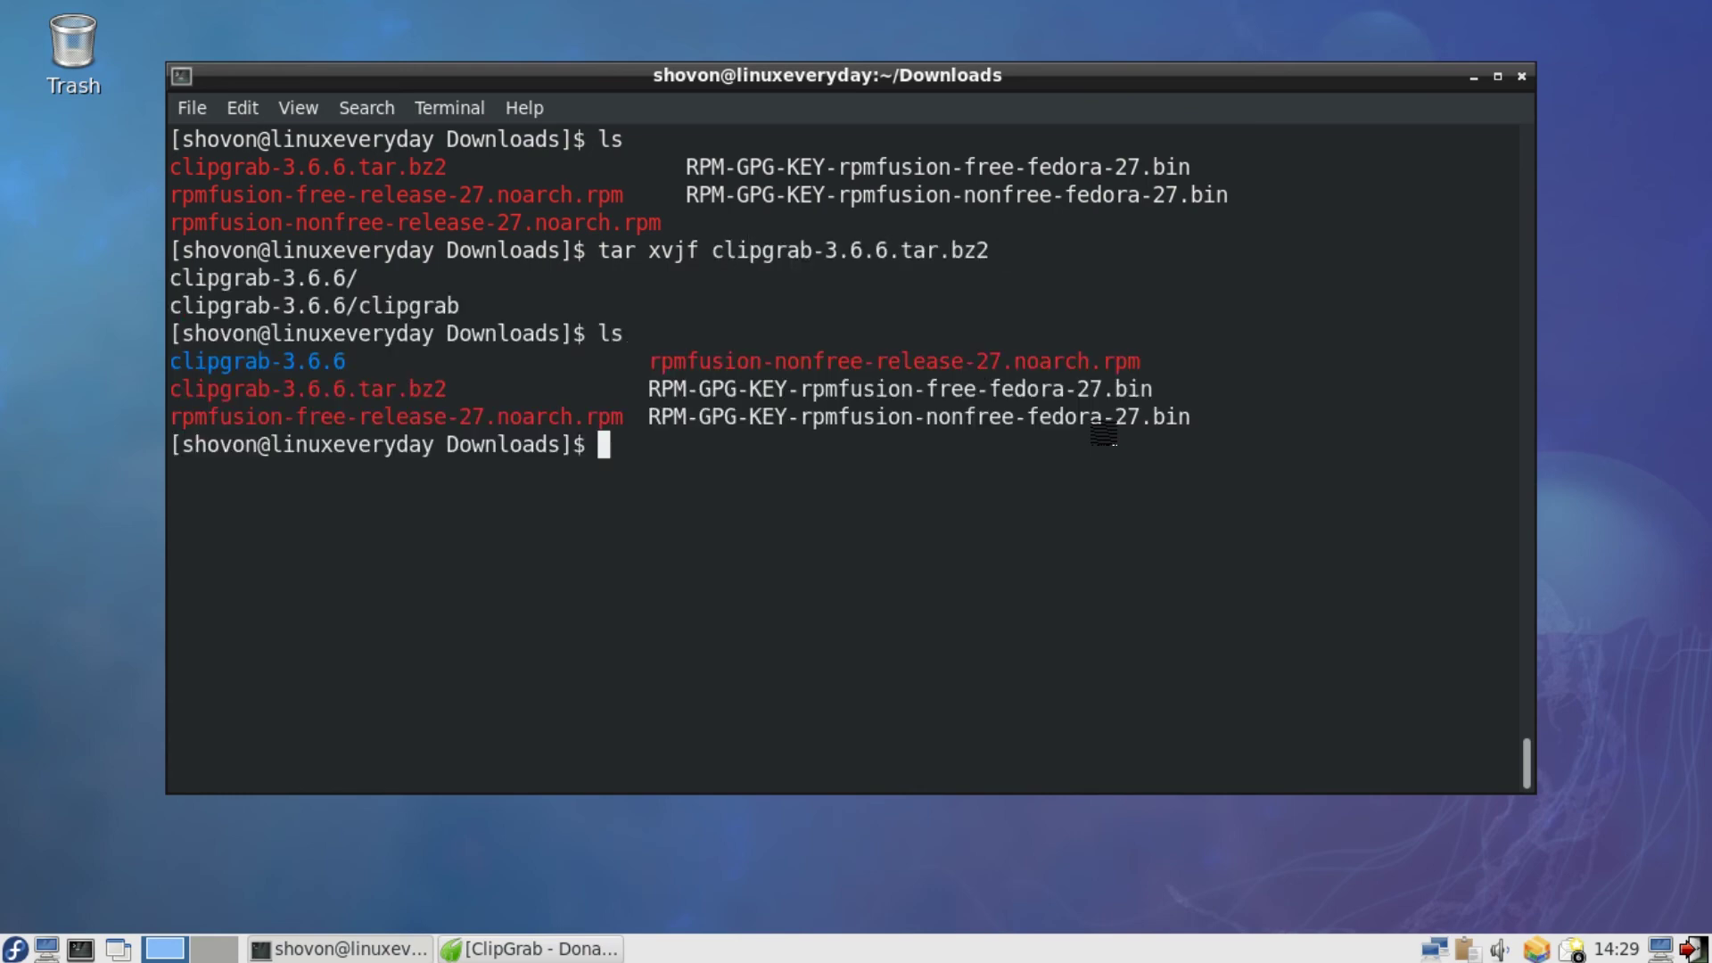
drag(347, 361, 167, 361)
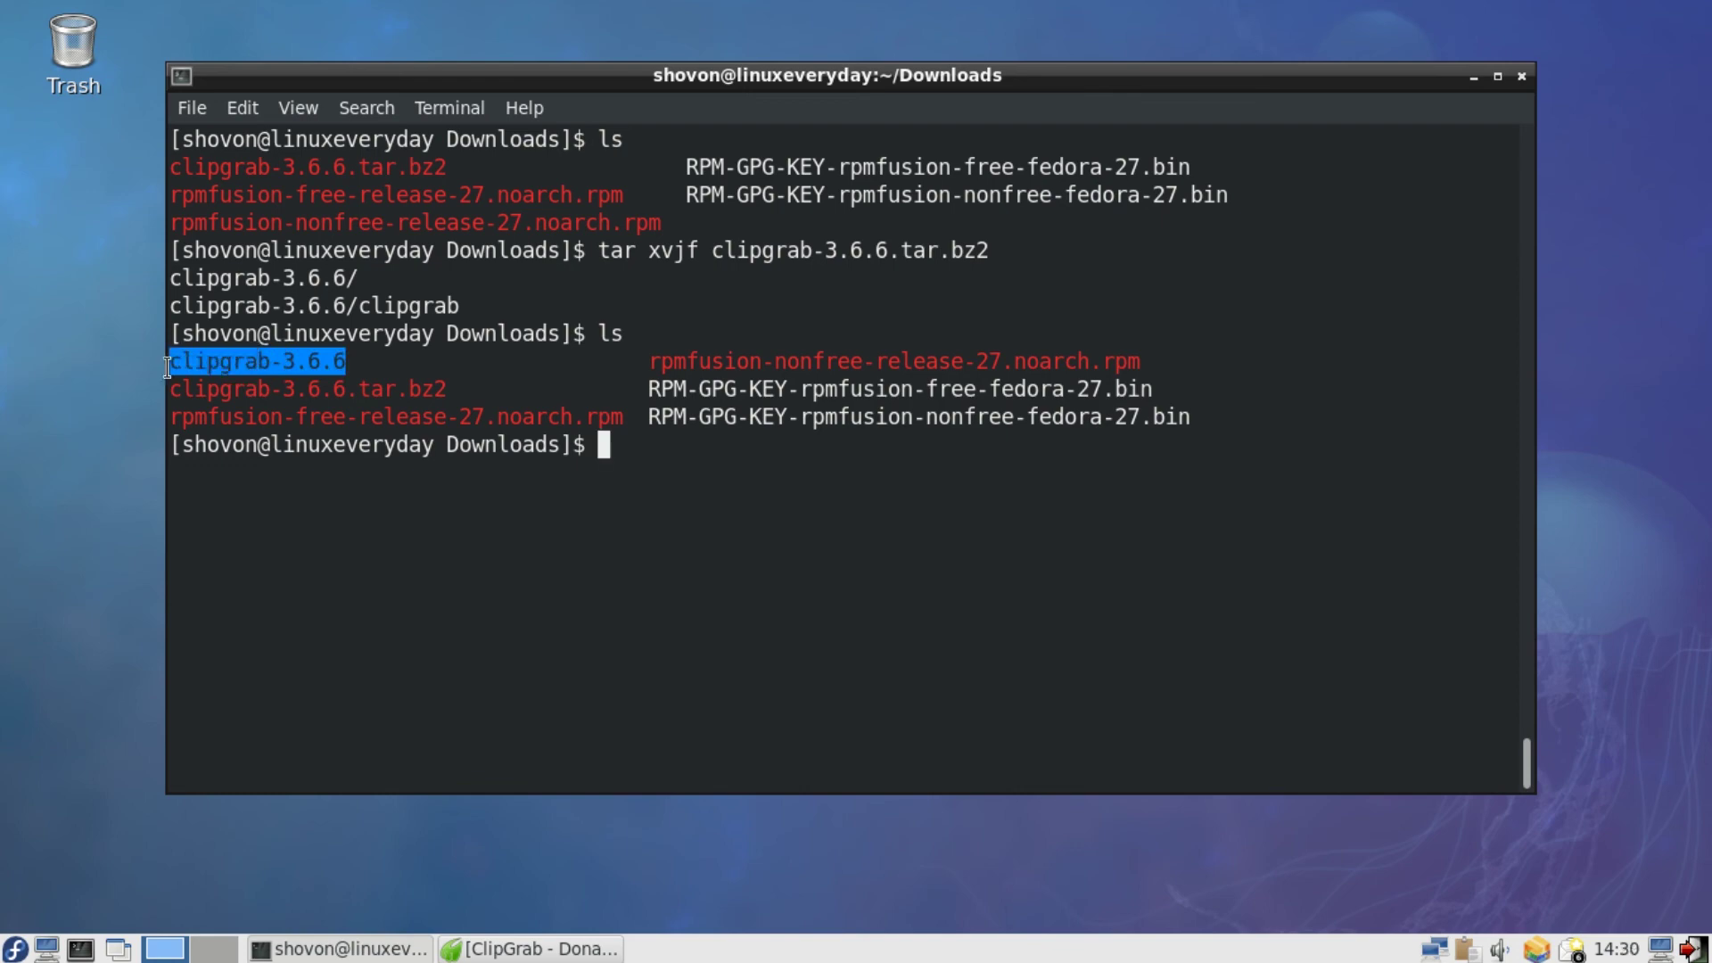
click(780, 531)
text(cd cl)
key(Tab)
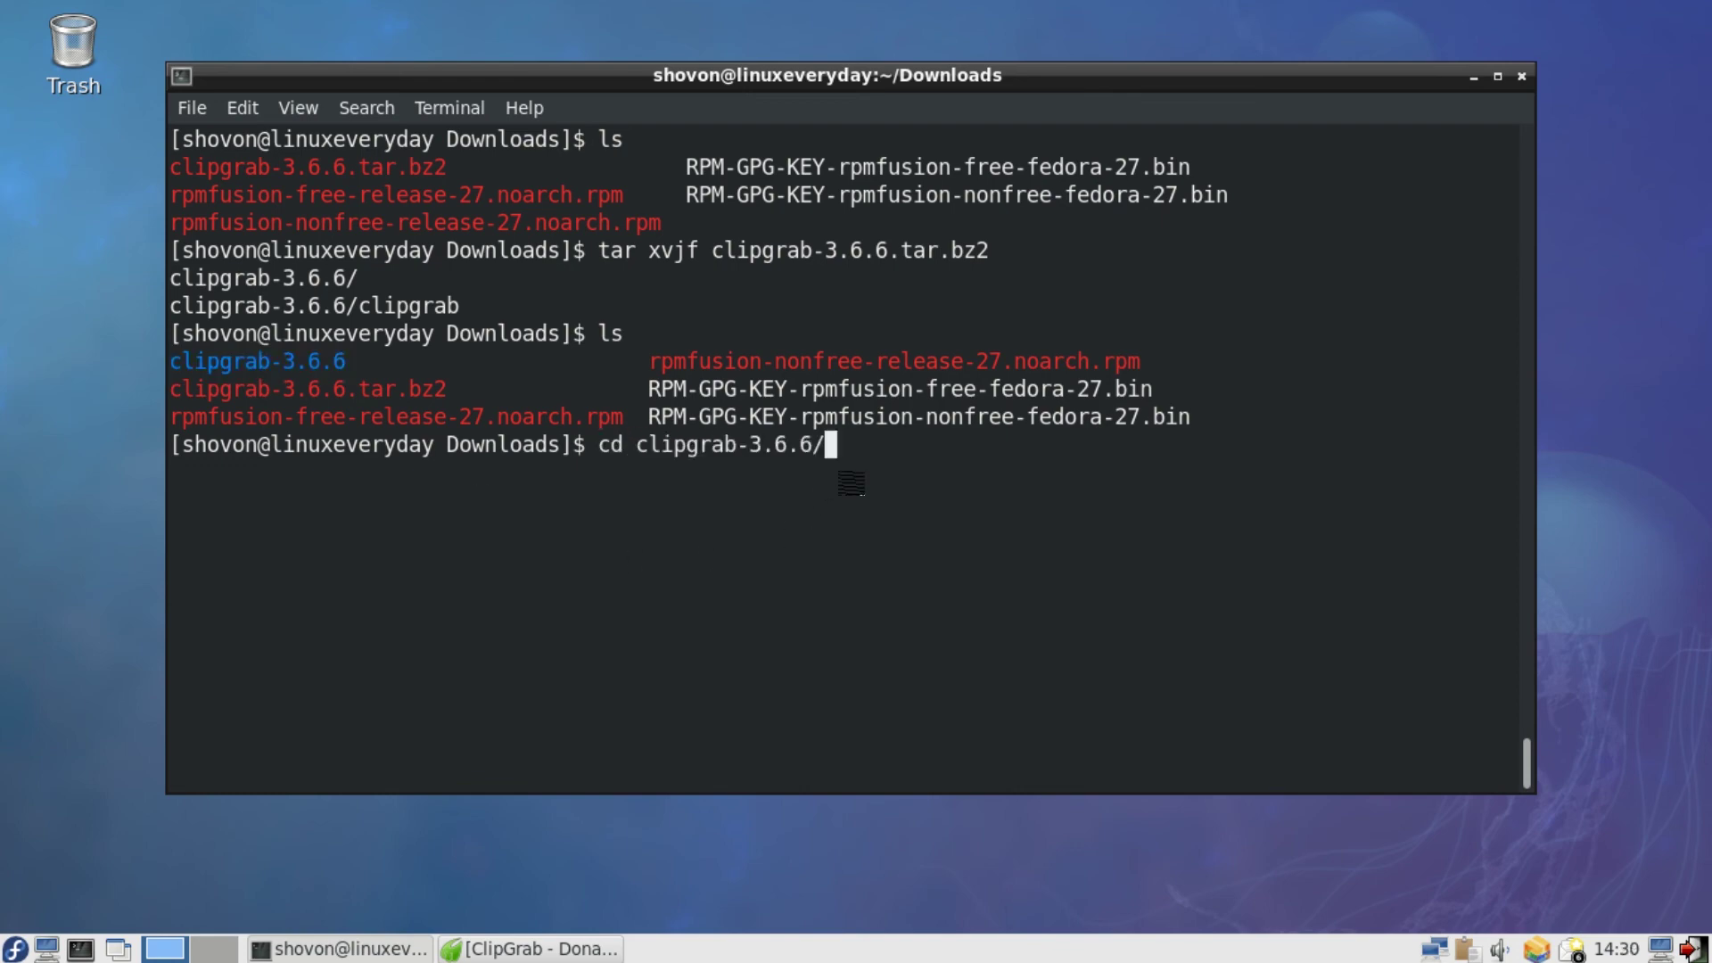
key(Return)
text(l)
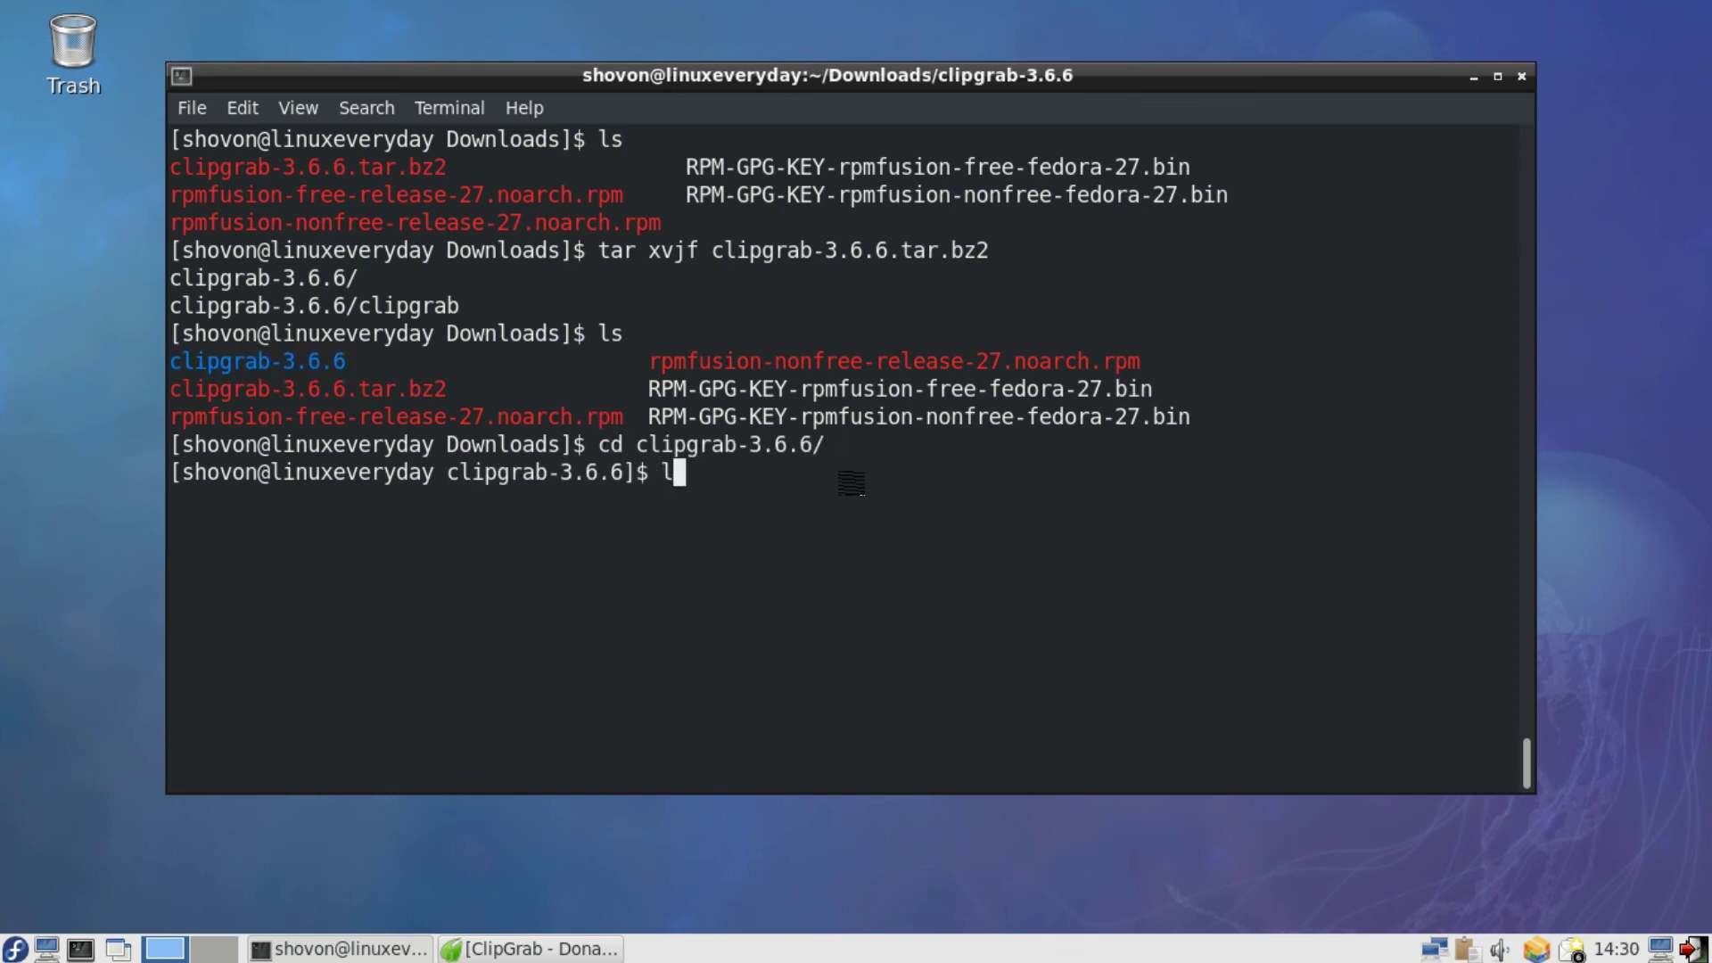
text(s)
Move the clipgrab binary to /usr/bin with sudo mv -v, entering the password
key(Return)
text(sudo )
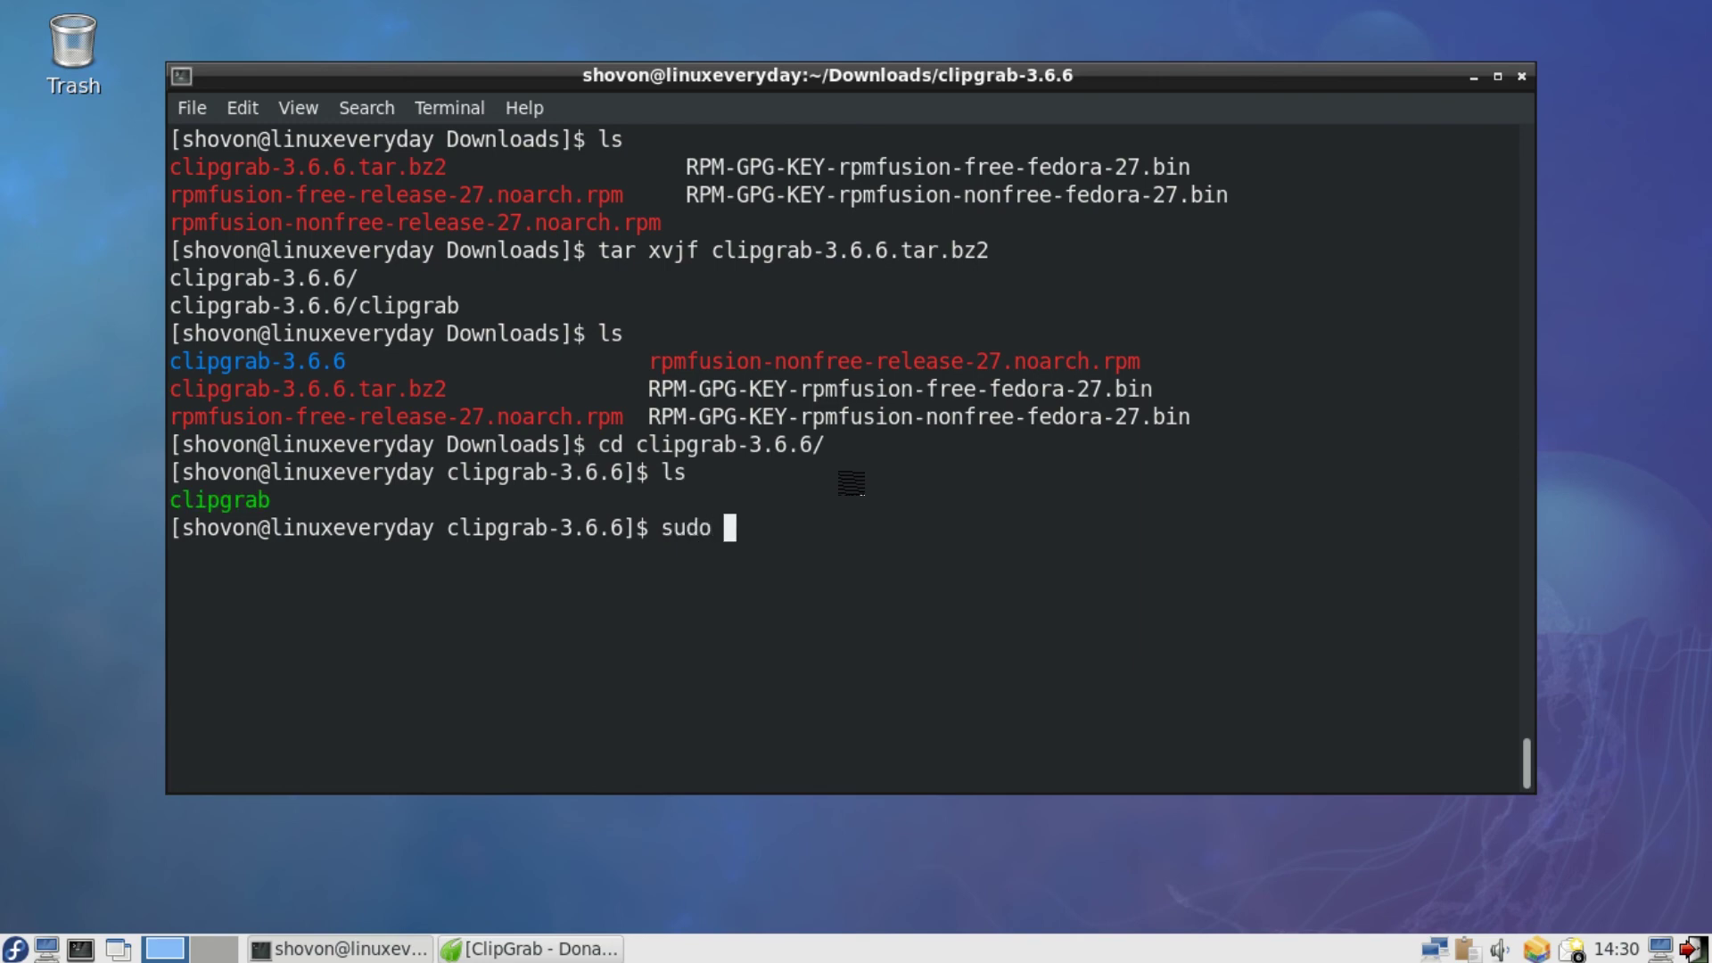
text(mv -v cl)
key(Tab)
text(/usr/)
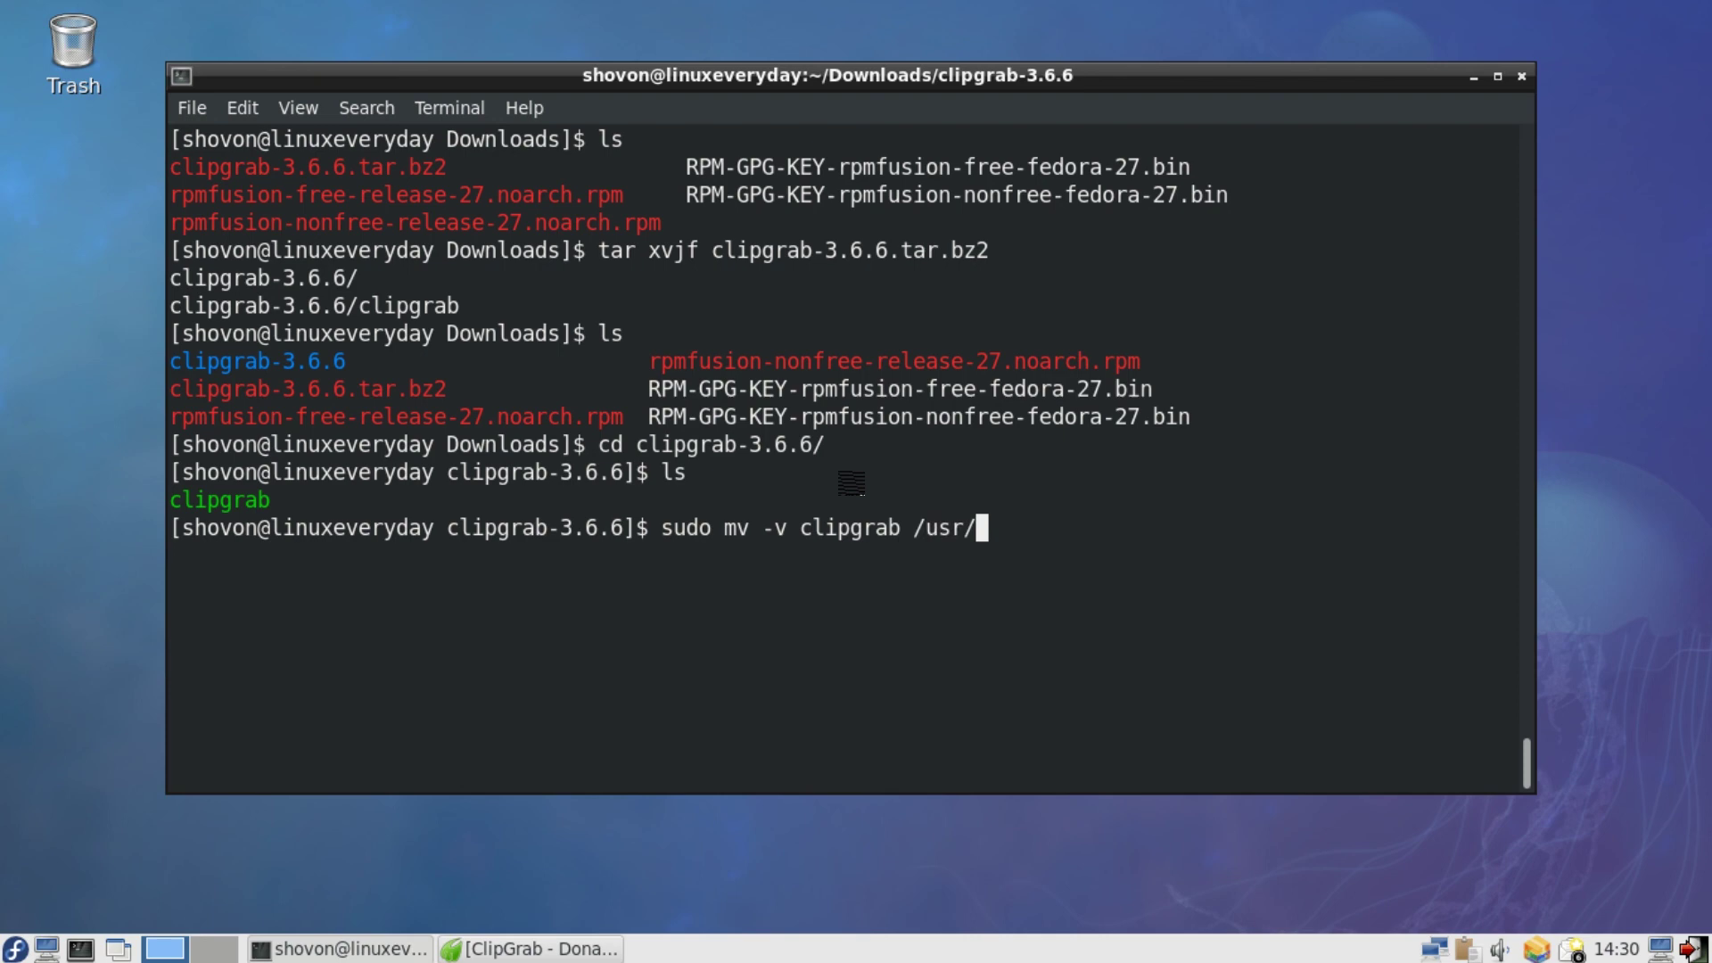
text(bin)
key(Return)
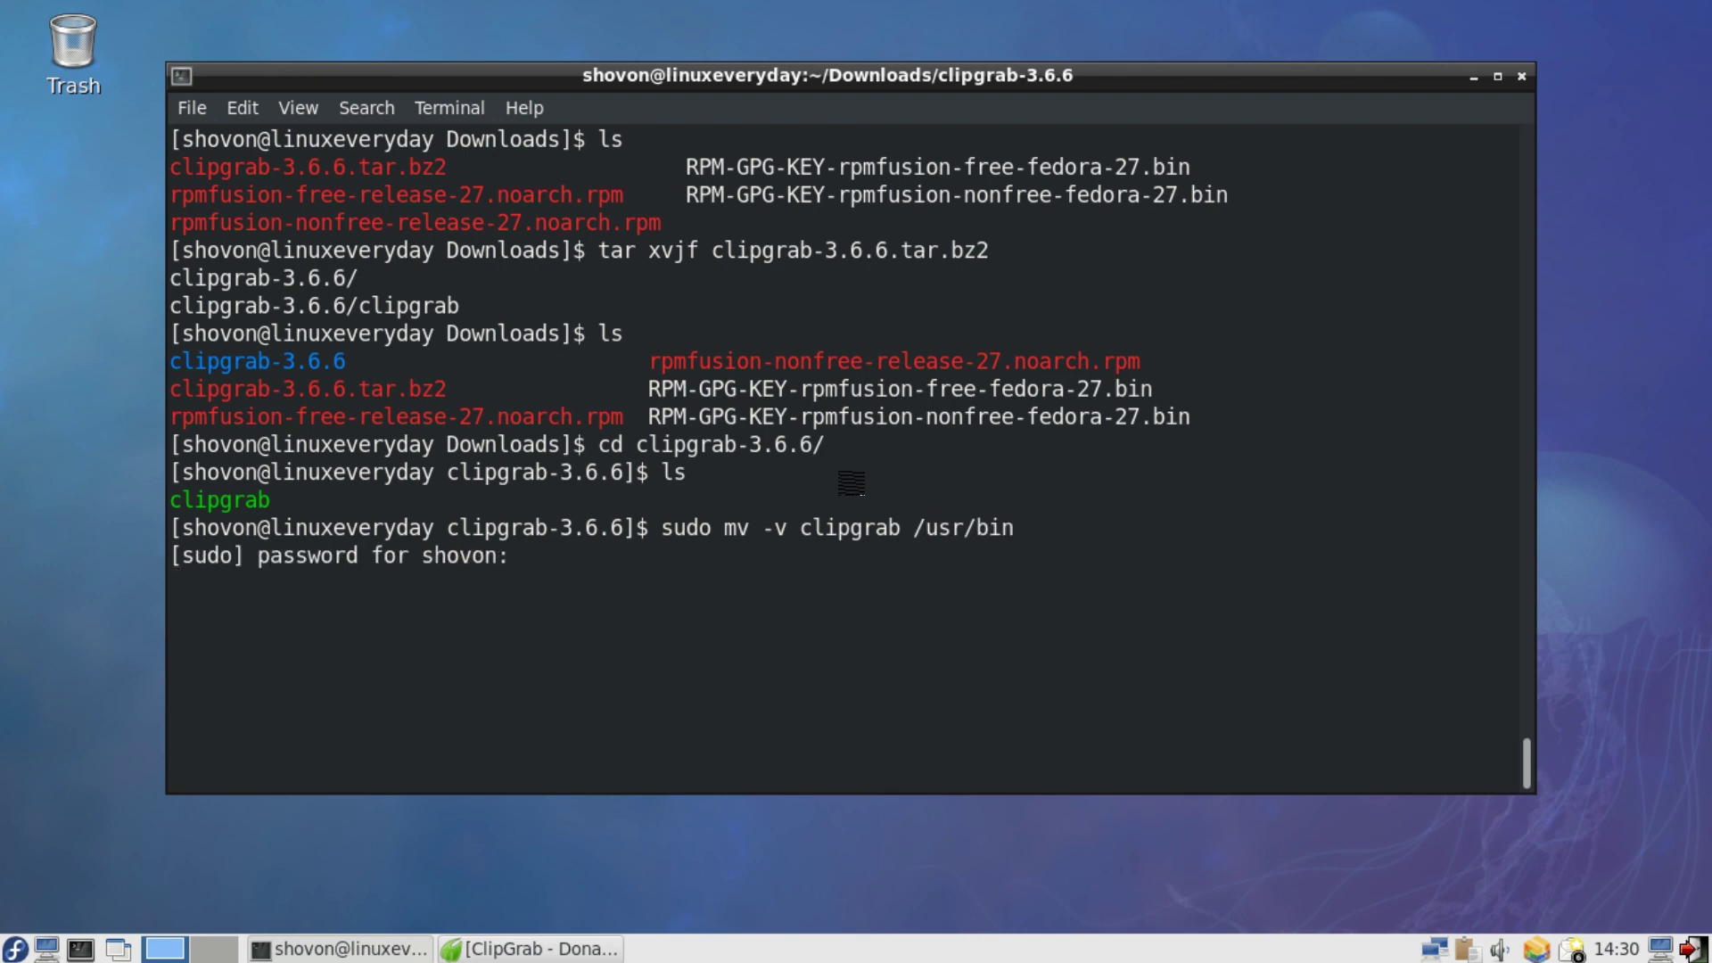
key(Return)
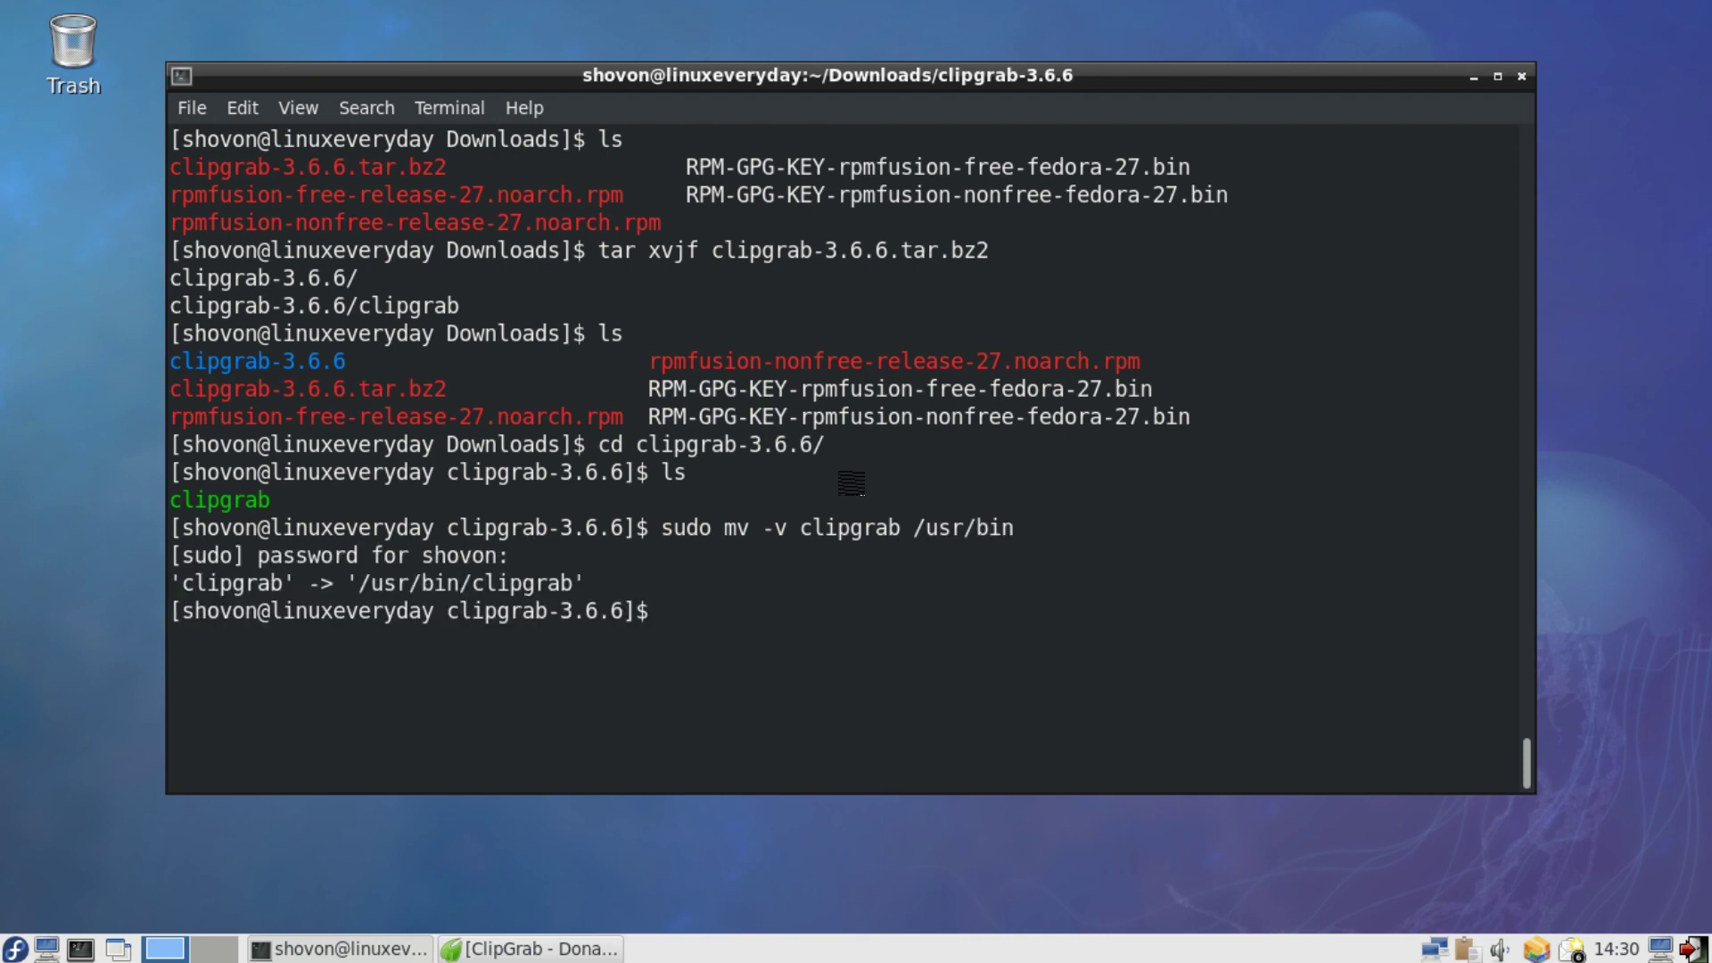
Launch ClipGrab from a cleared terminal and dismiss its fundraiser message
key(ctrl+l)
text(clip)
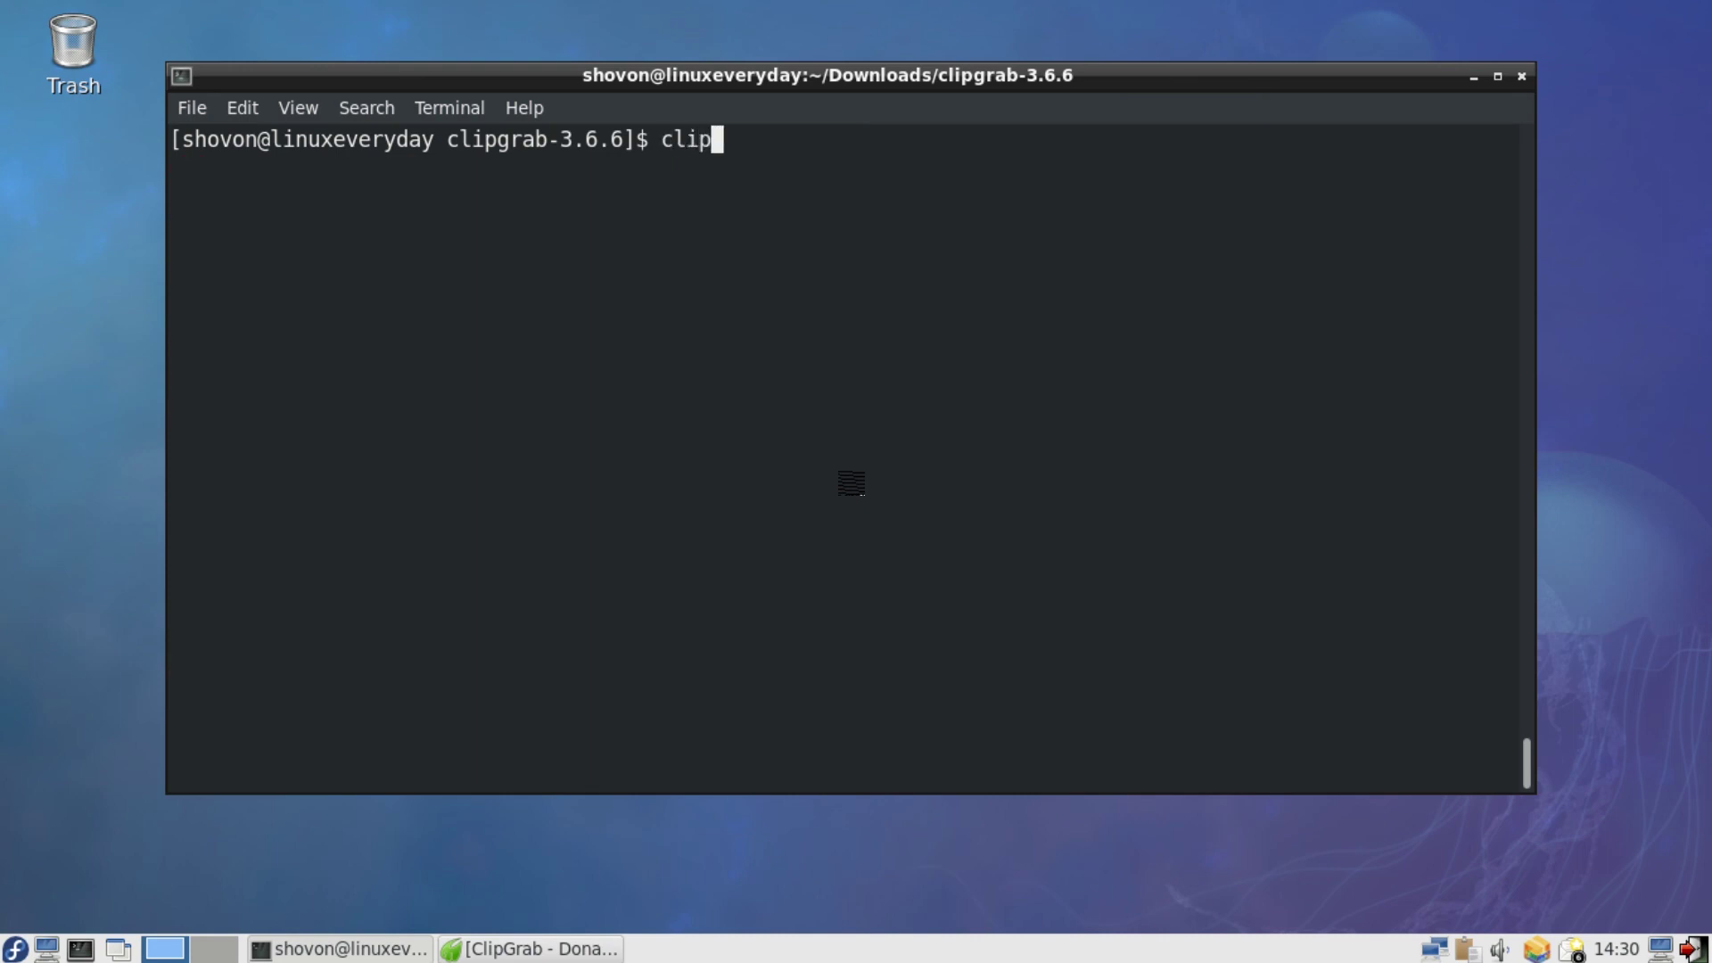
text(grab)
key(Return)
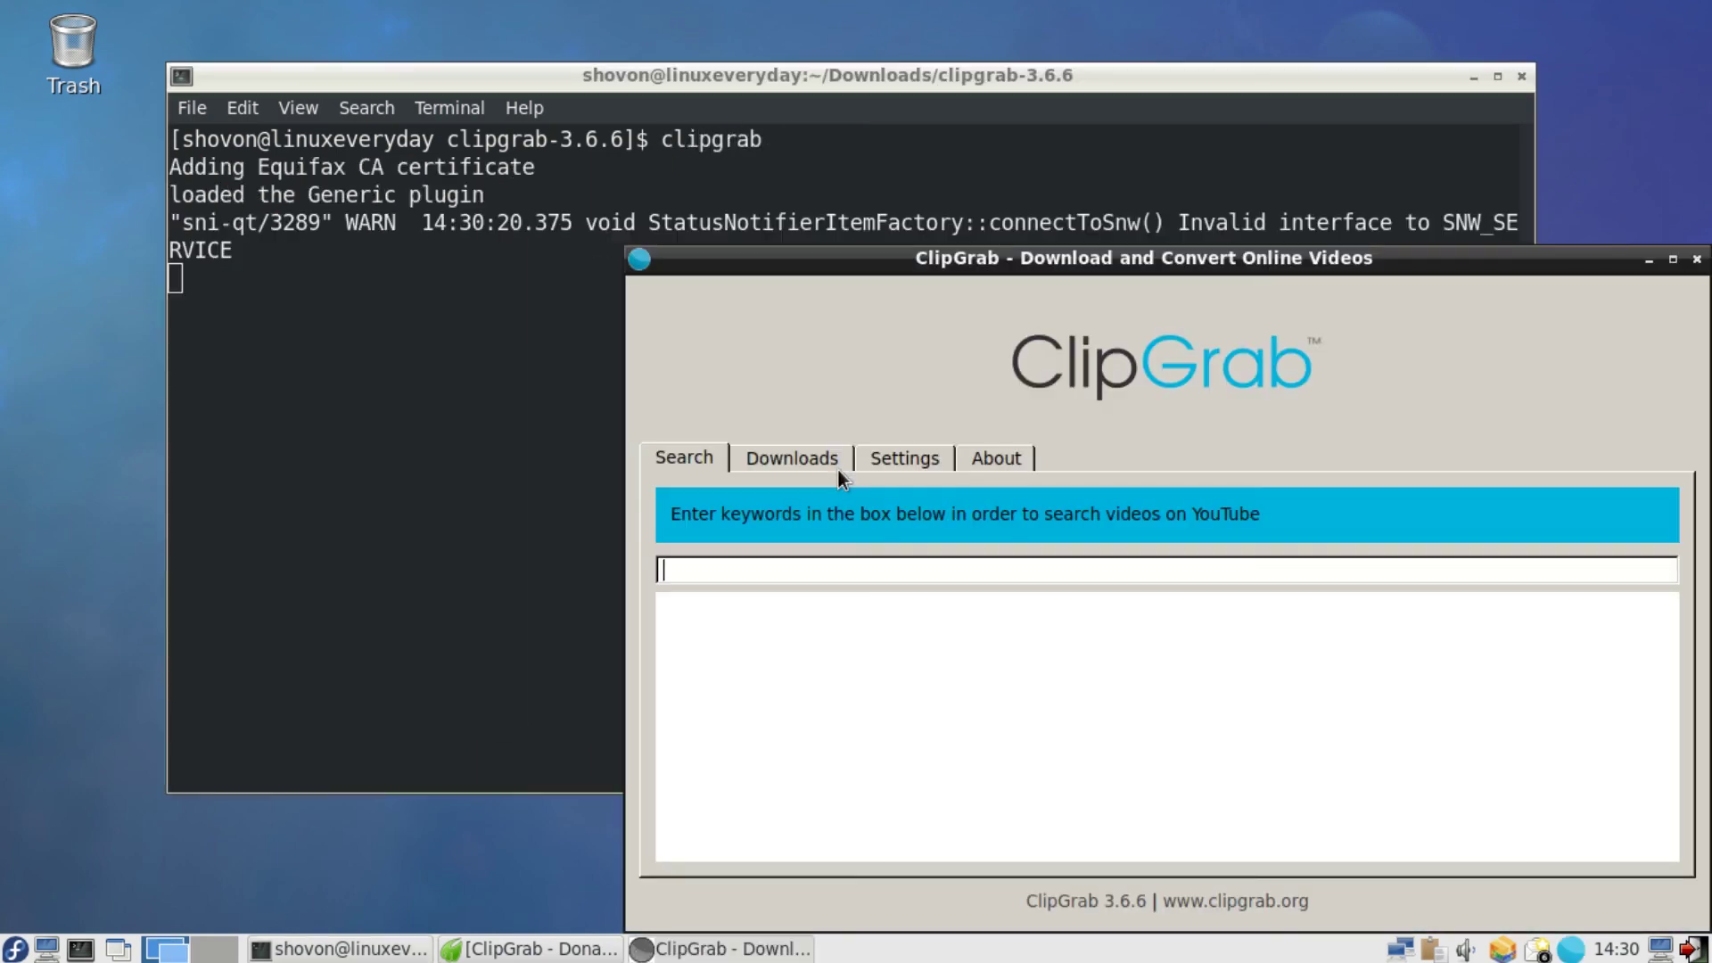
drag(986, 259, 610, 169)
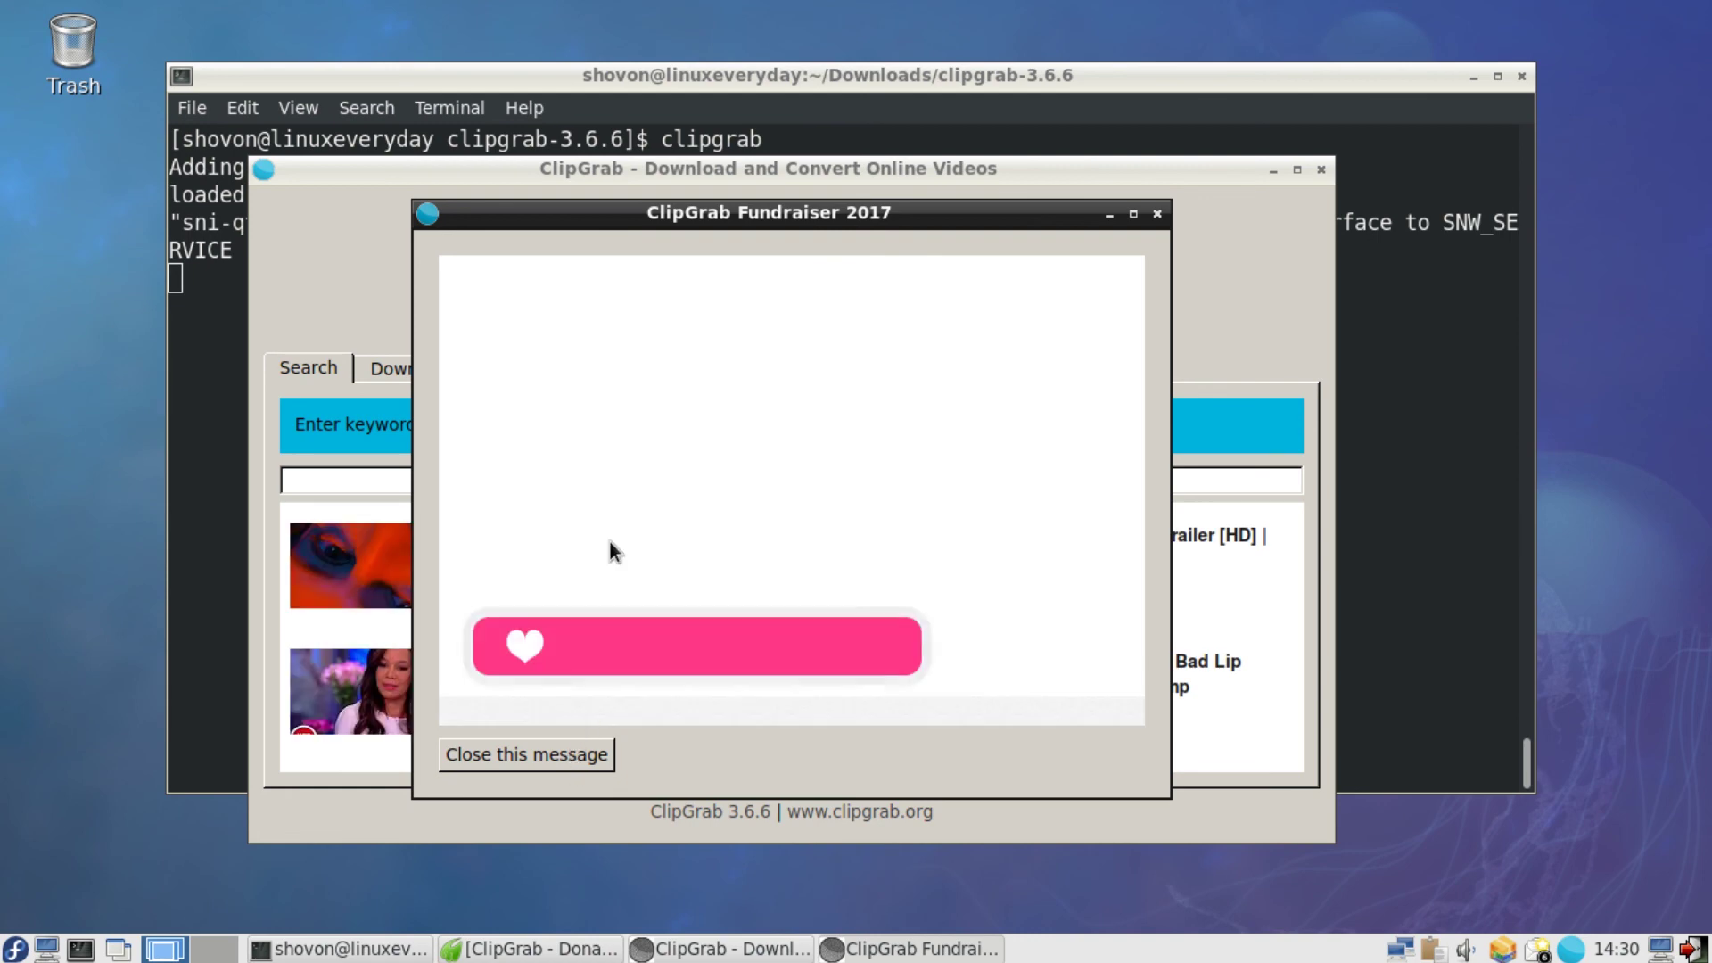
drag(679, 207, 652, 137)
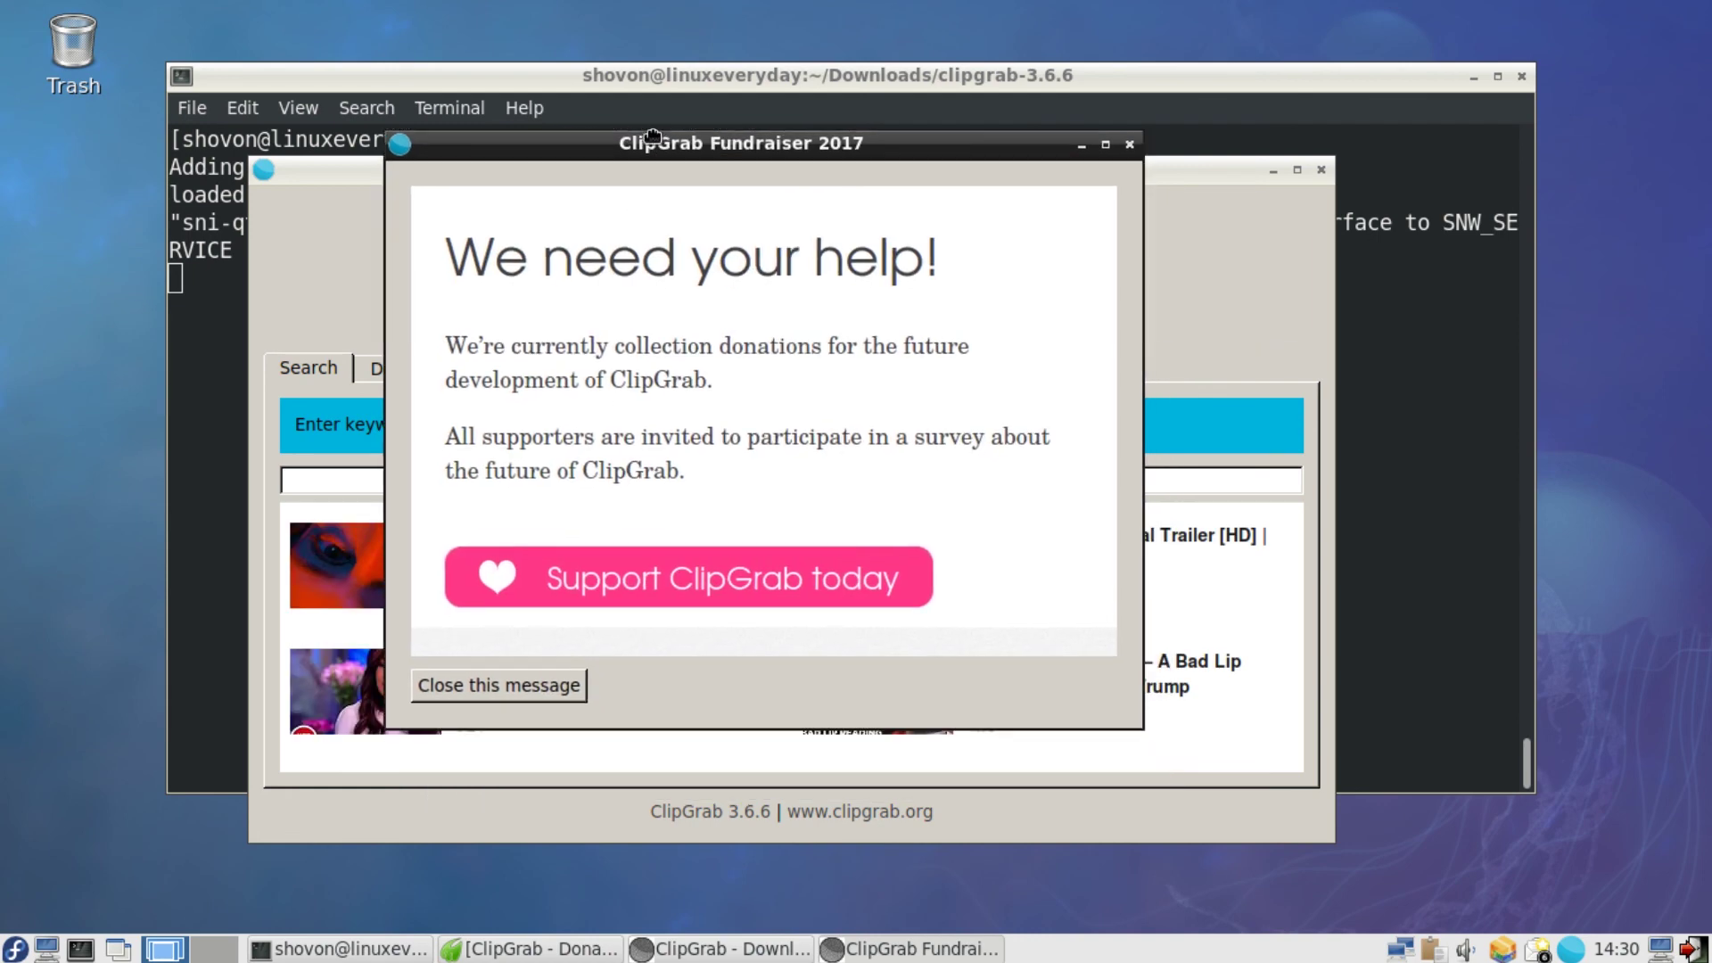
click(534, 692)
Browse ClipGrab's Downloads and Settings pages, finishing on the About page
click(518, 476)
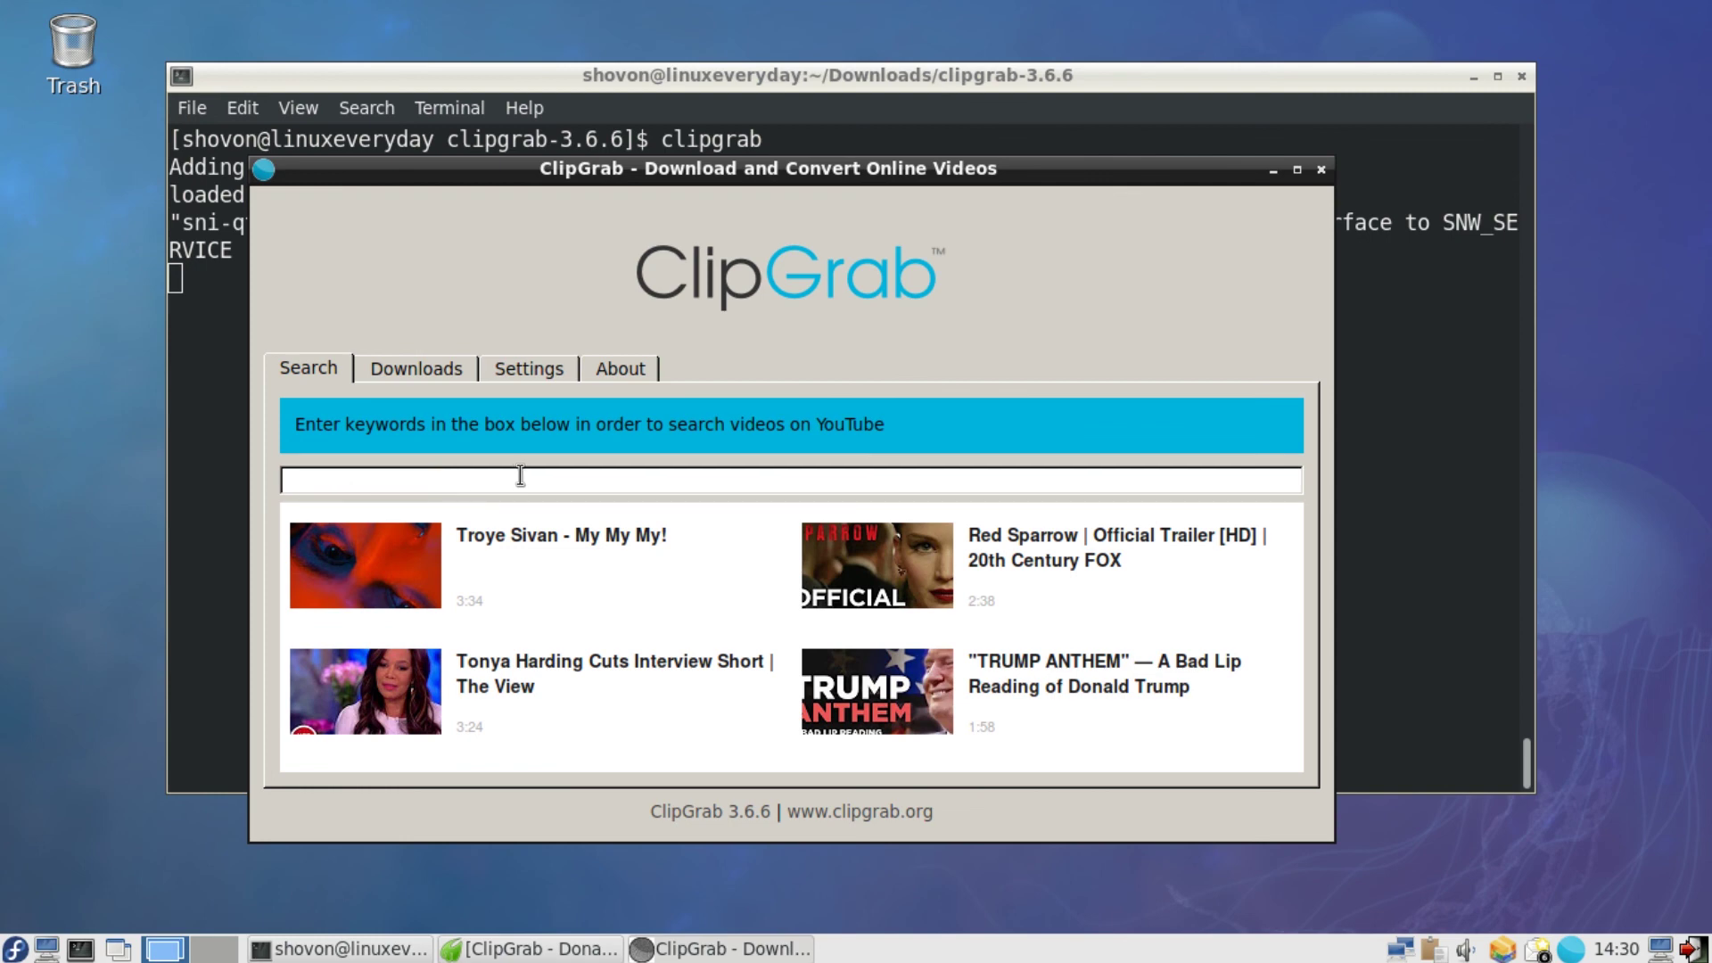
click(403, 372)
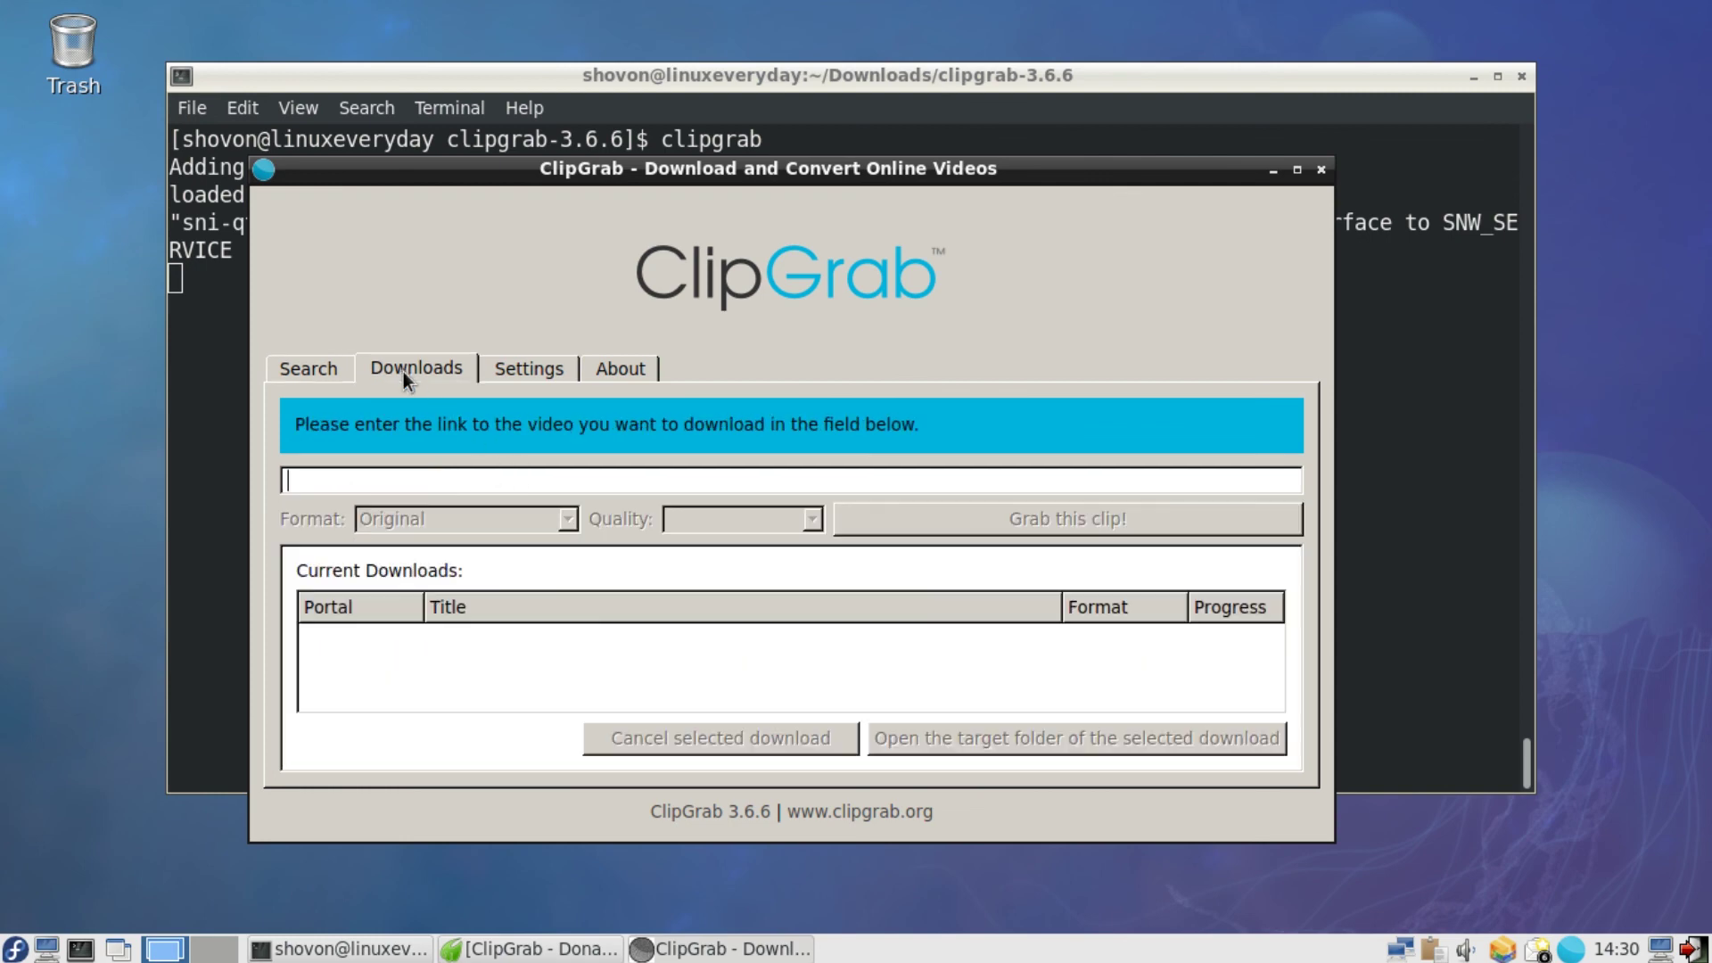
click(528, 372)
click(651, 366)
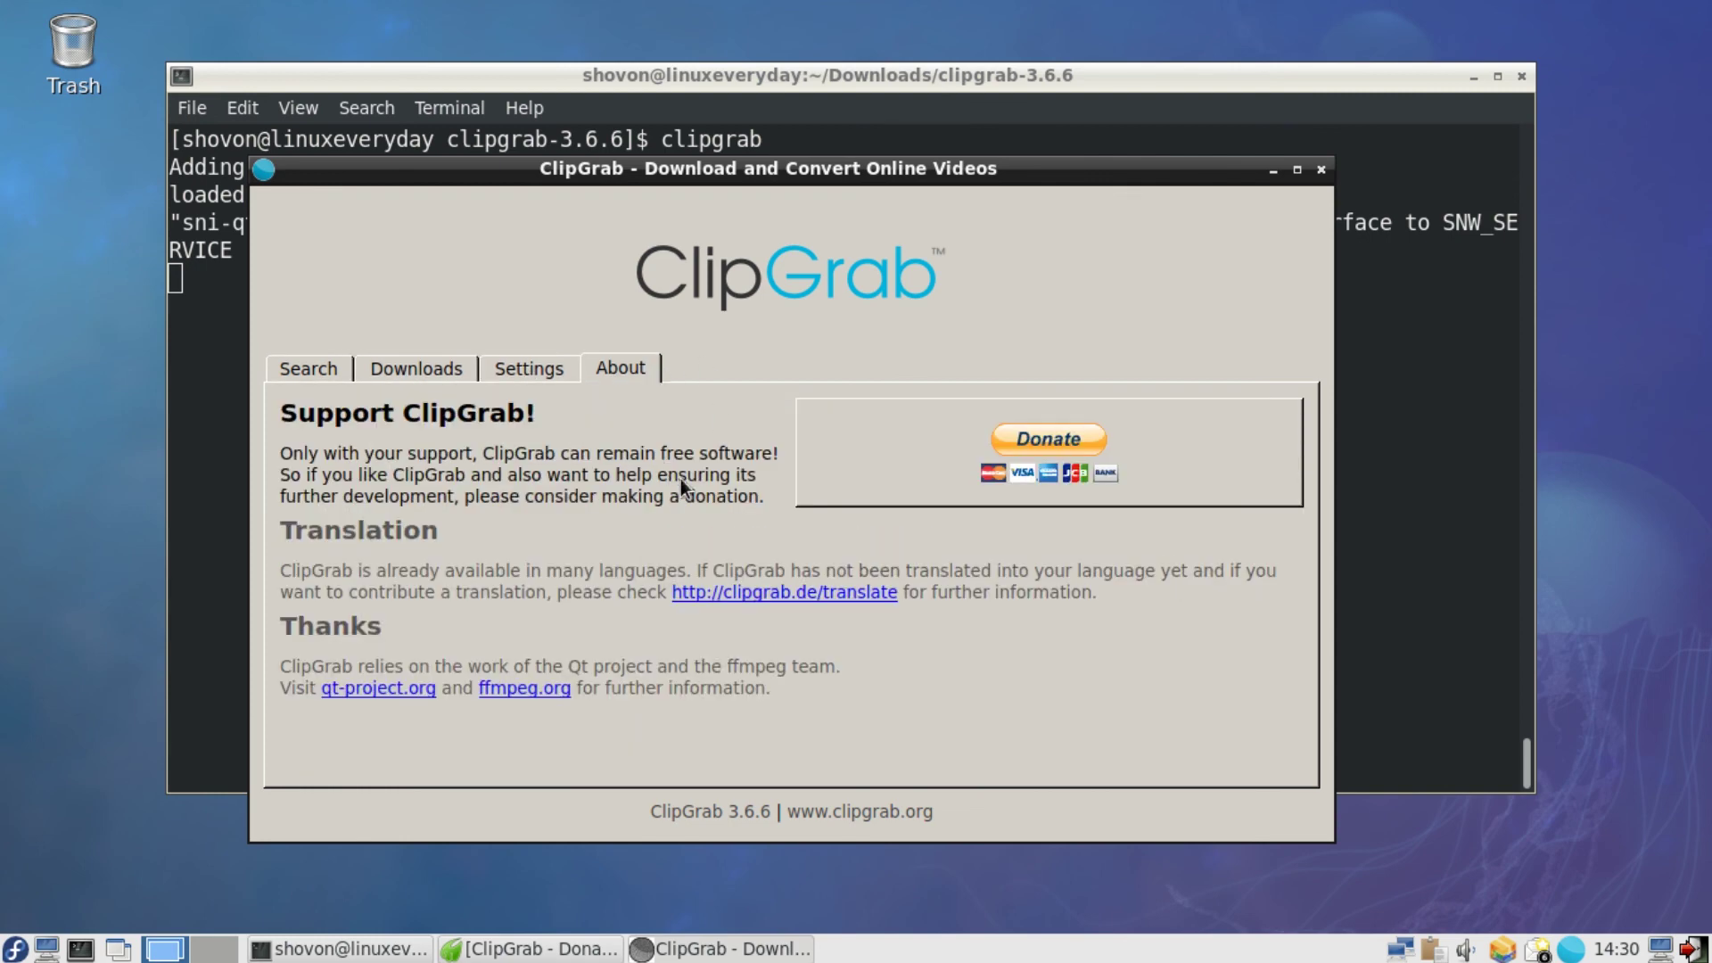